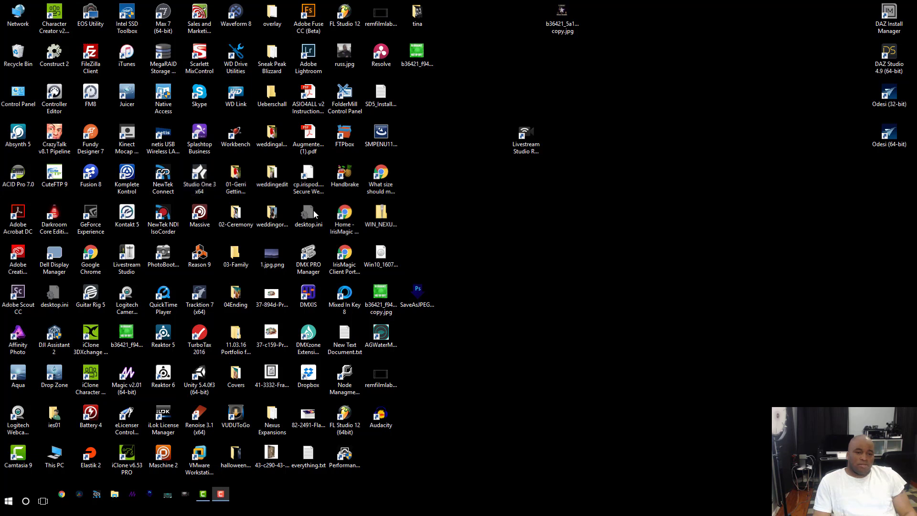
Launch Studio One and set up a new song from the basic beat template, entering 0133- as its title.
double_click(200, 176)
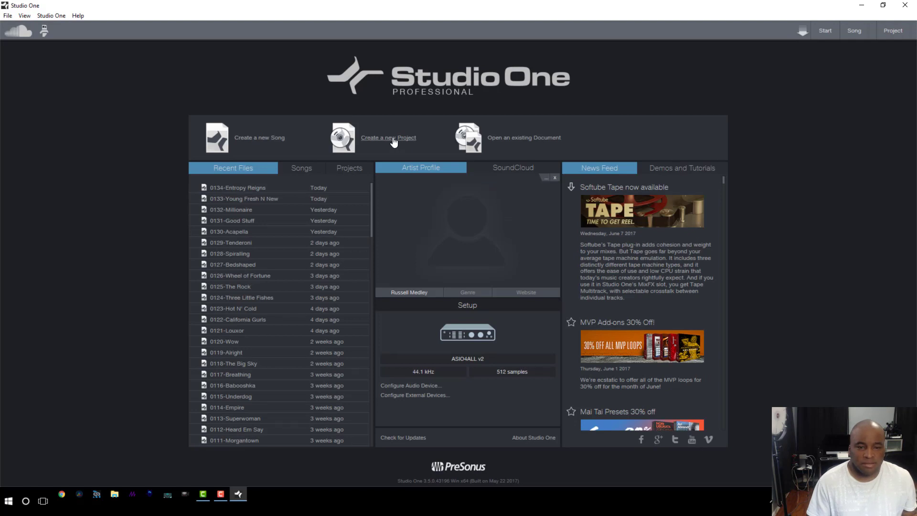
click(268, 140)
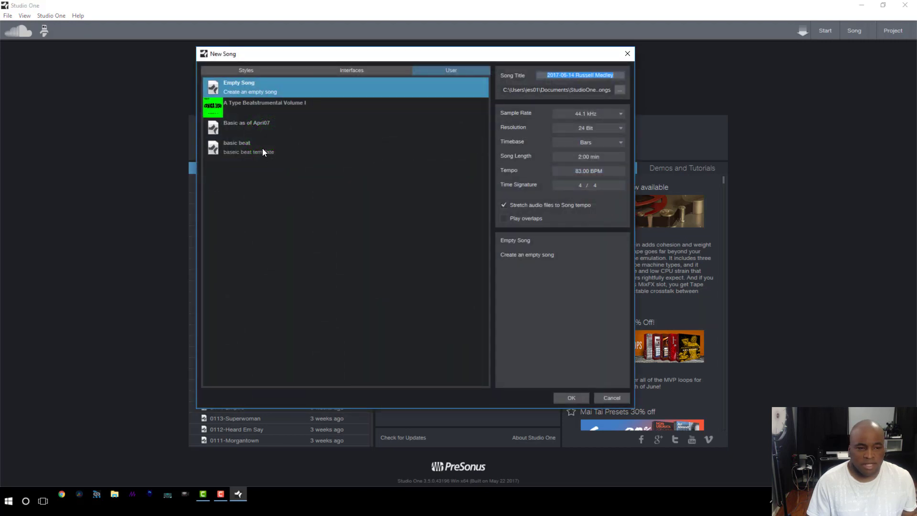
click(263, 149)
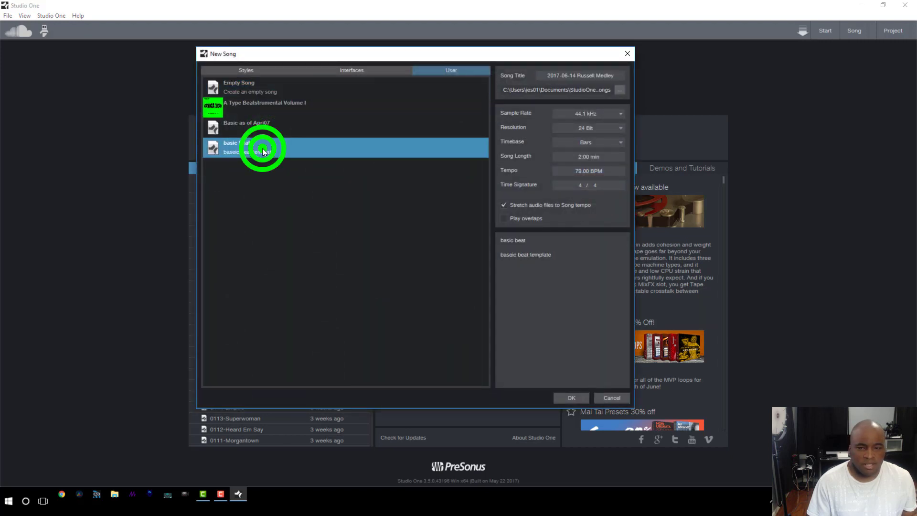
click(605, 76)
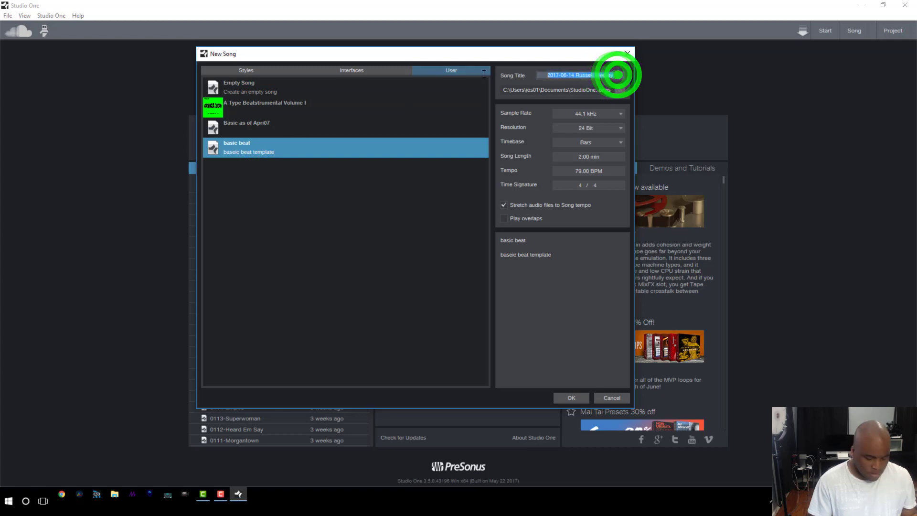
text(0)
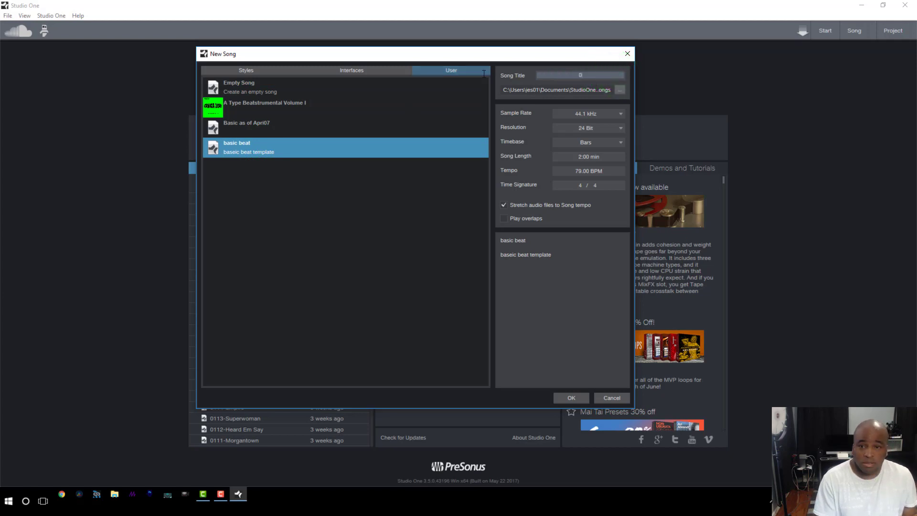
text(133-)
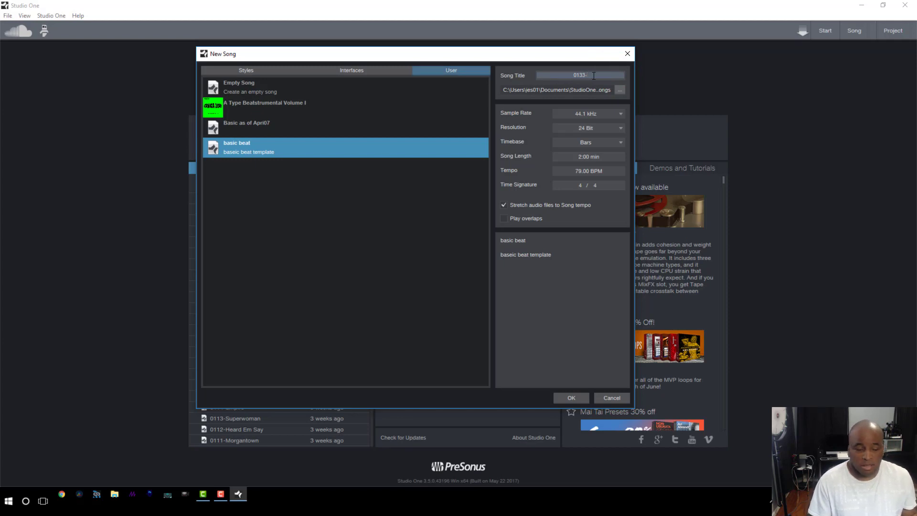
Switch to Chrome, go to icloud.com and arrange the browser window so the page is fully visible.
click(62, 494)
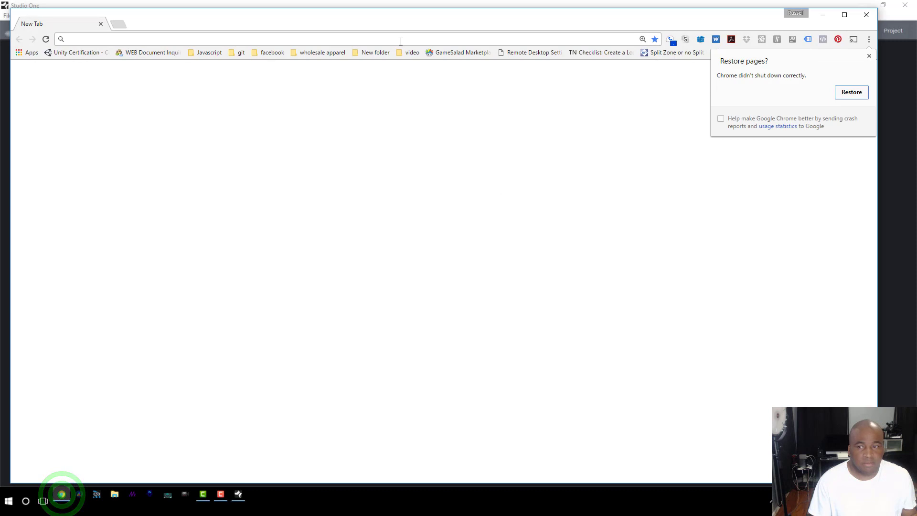
drag(707, 19, 574, 479)
drag(284, 478, 357, 172)
click(312, 196)
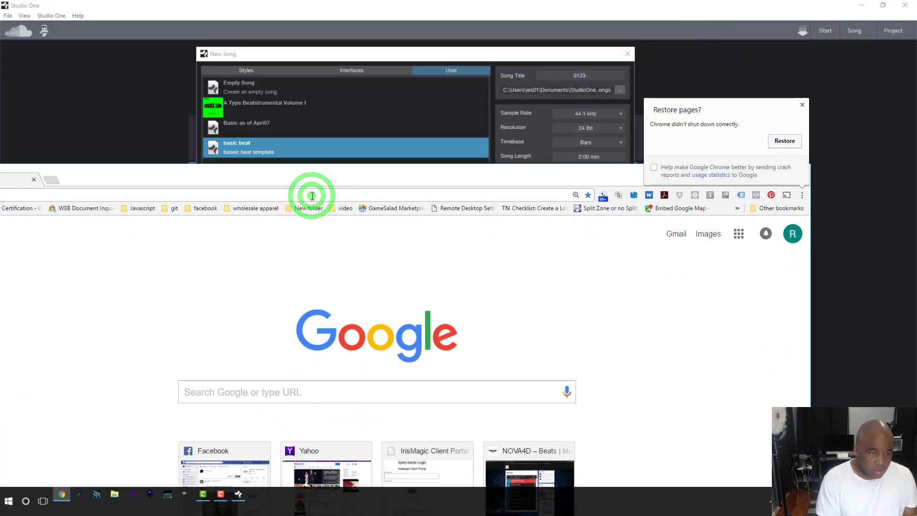
text(icloud.com)
key(Return)
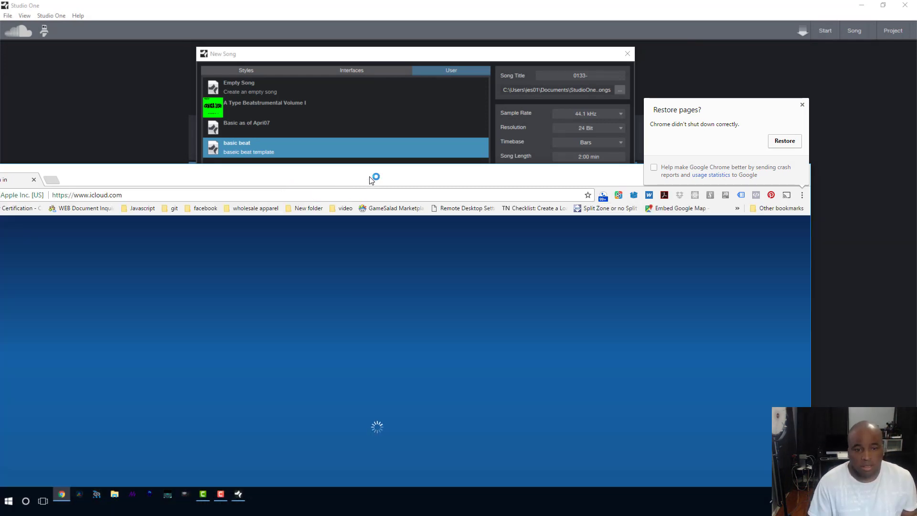
drag(368, 174, 444, 49)
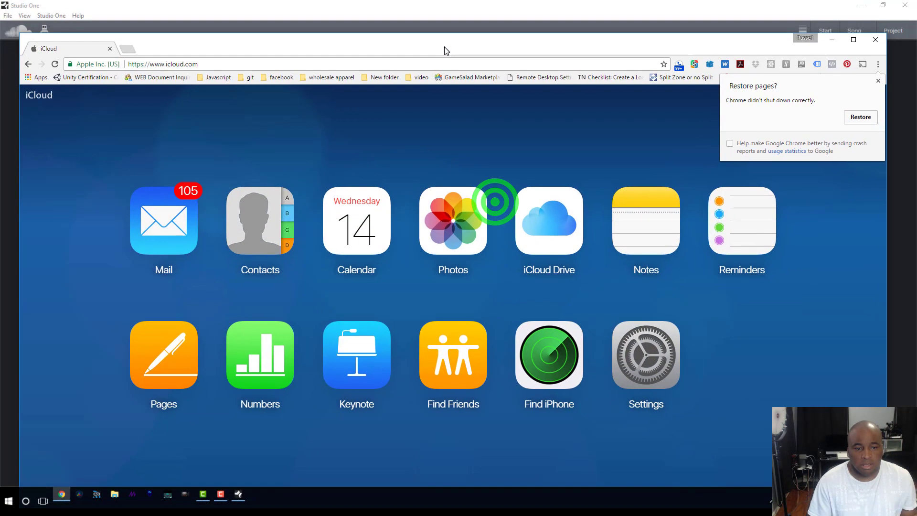
Open the Nova4dISRCCodes spreadsheet in iCloud Numbers and dismiss the prompt to restore pages.
click(258, 369)
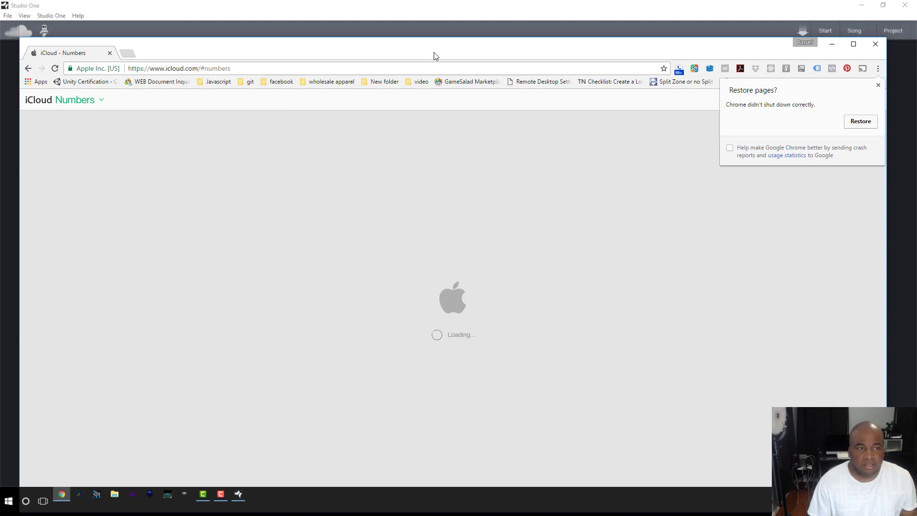
drag(435, 56, 464, 109)
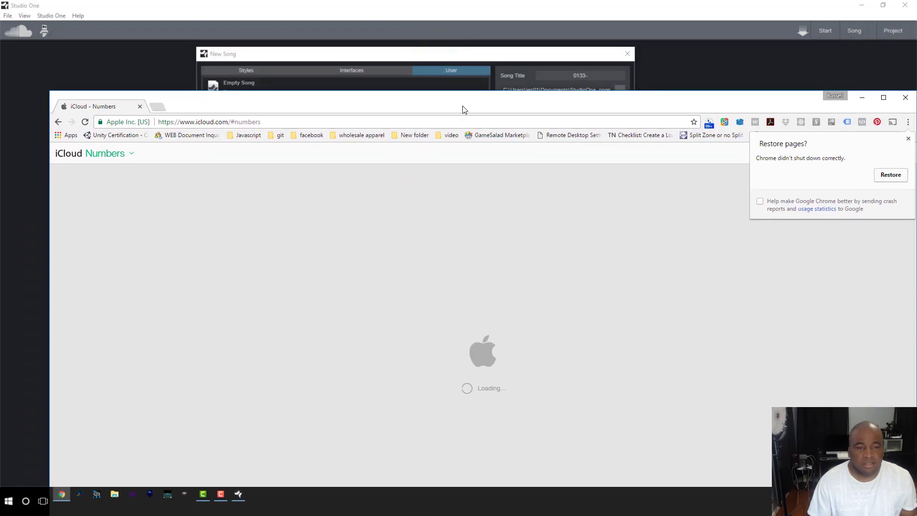
click(430, 274)
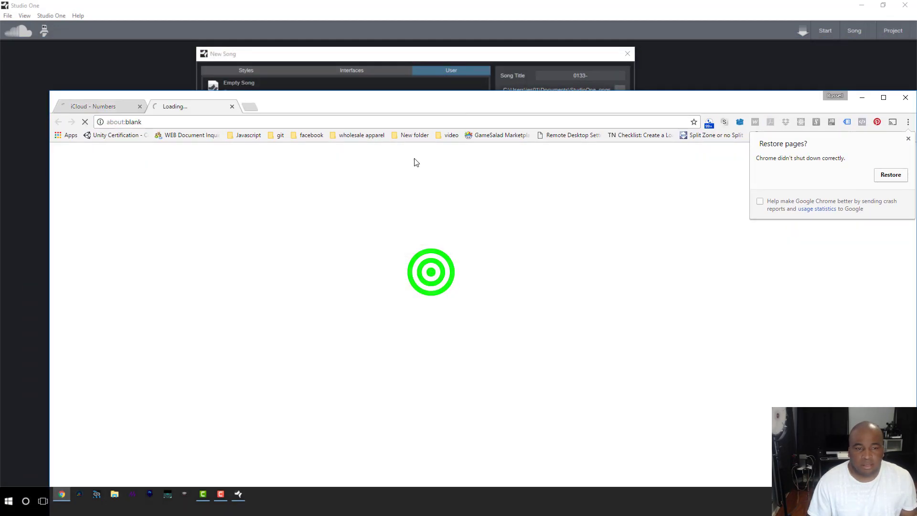
drag(391, 98, 374, 79)
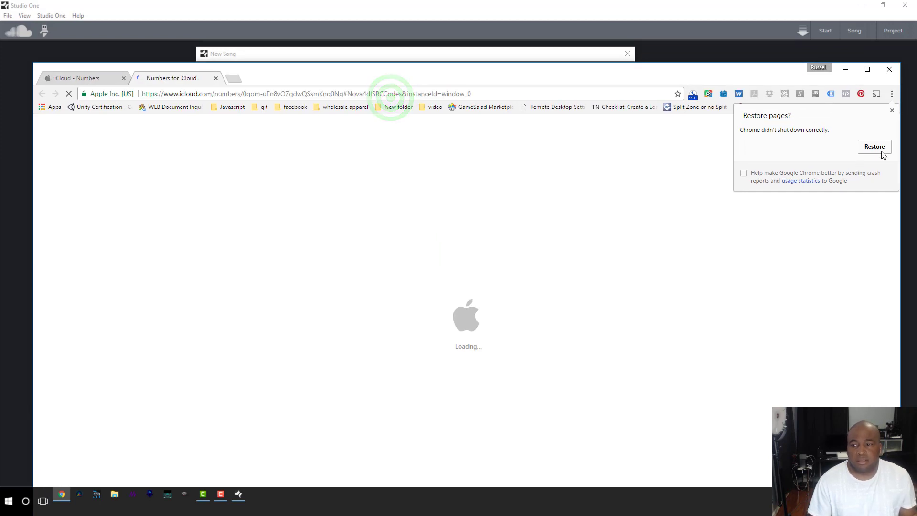
click(892, 111)
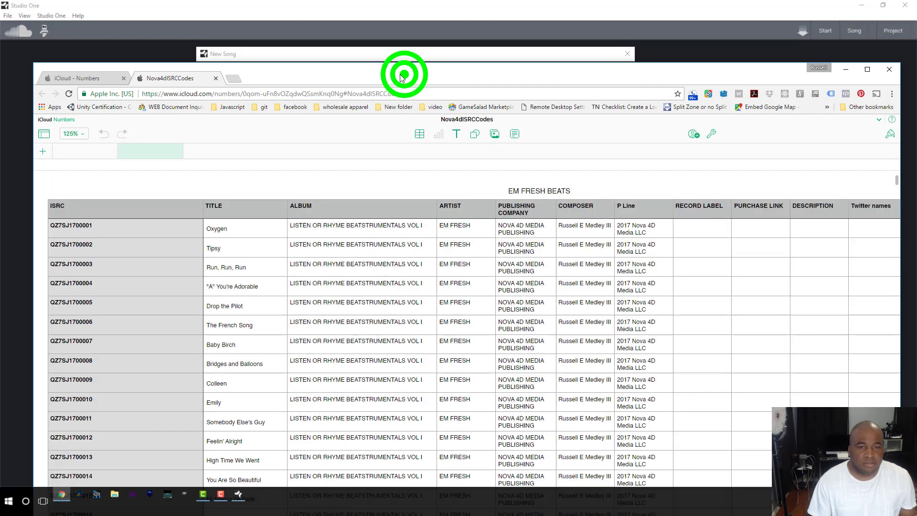
Find the Midnight in Moscow title in the EM FRESH BEATS table, select its cell and return to Studio One.
drag(406, 78, 395, 29)
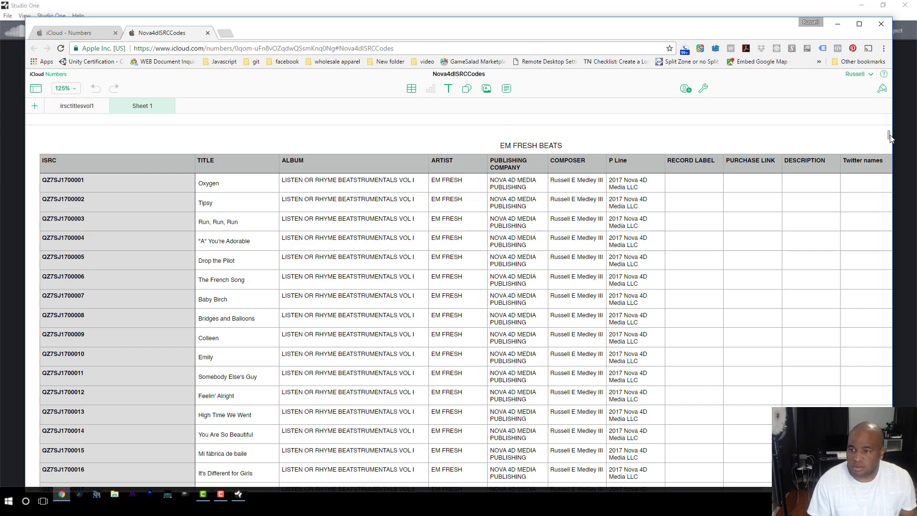
drag(890, 139, 890, 145)
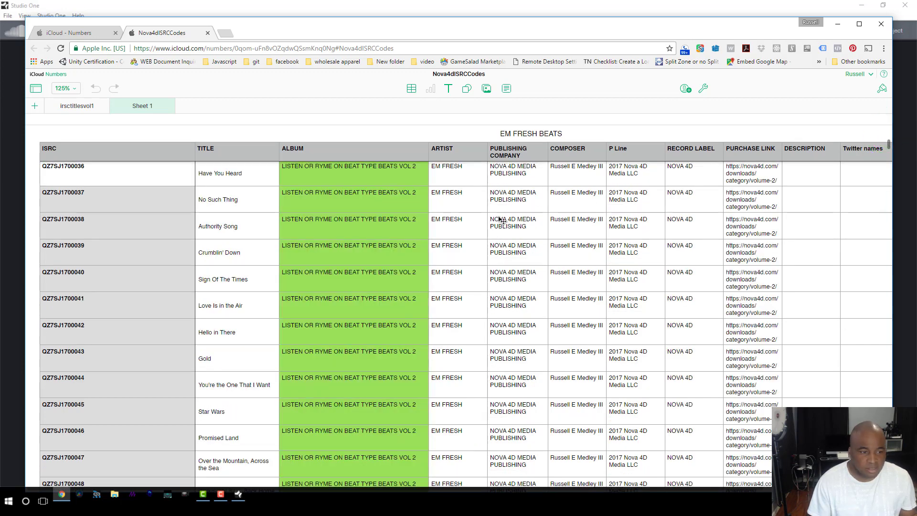
scroll(500, 220, up, 3)
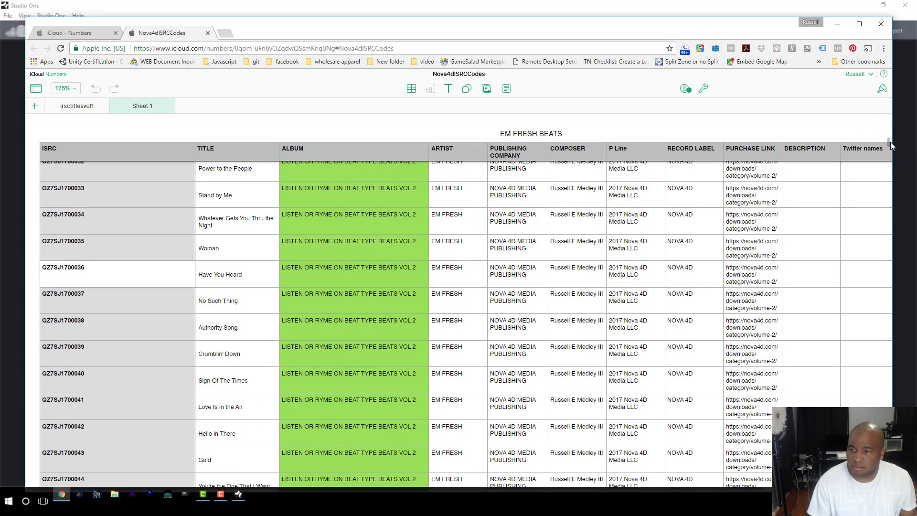
drag(889, 146, 886, 176)
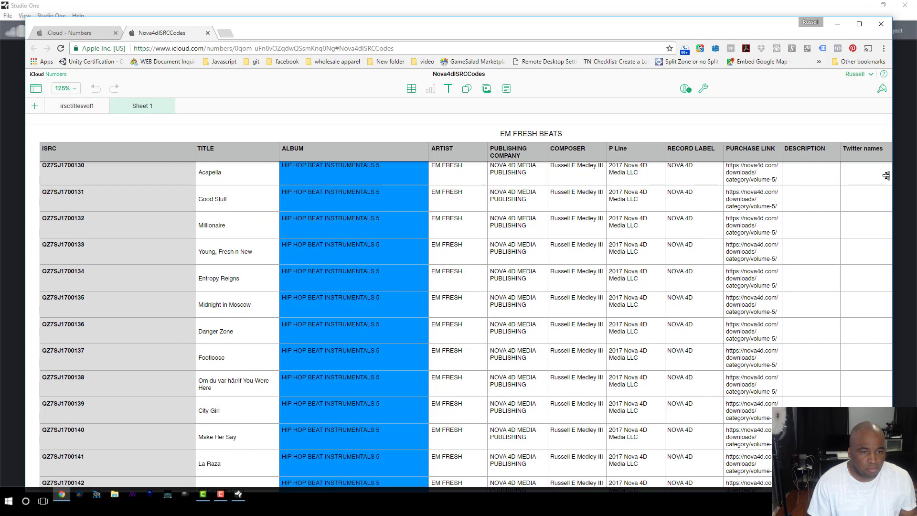
click(240, 281)
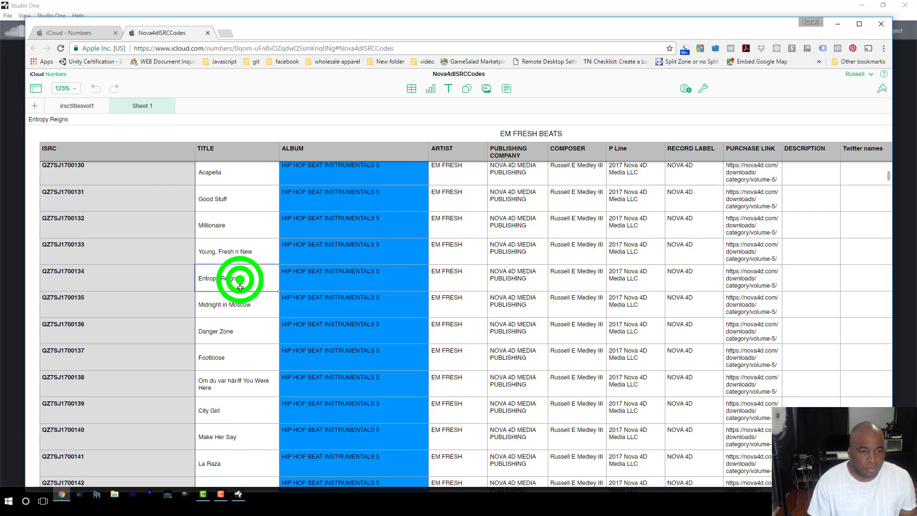
click(238, 302)
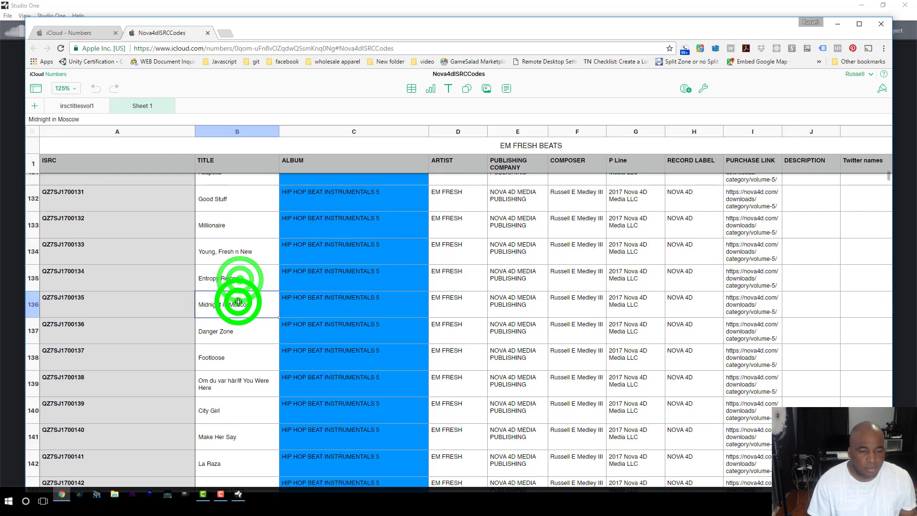
click(838, 25)
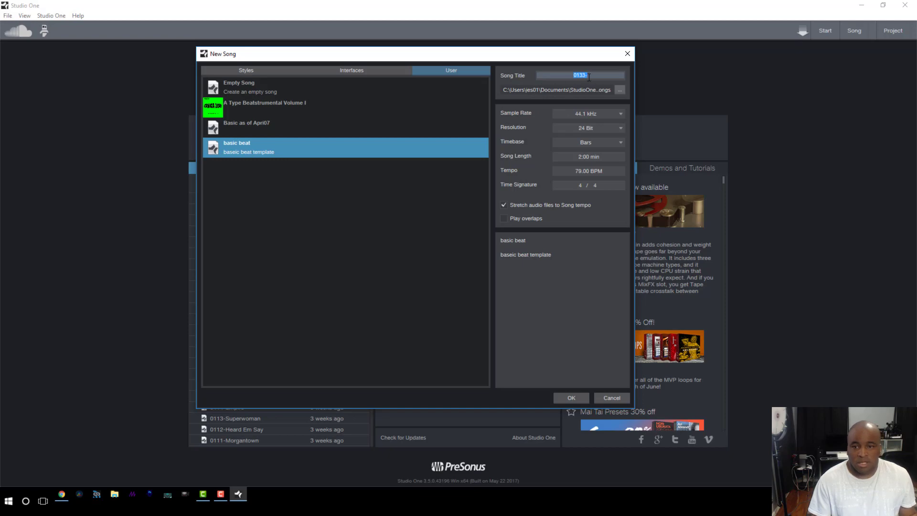
Go back to the spreadsheet in Chrome, pick the Midnight in Moscow title cell for copying, and return to Studio One.
click(70, 497)
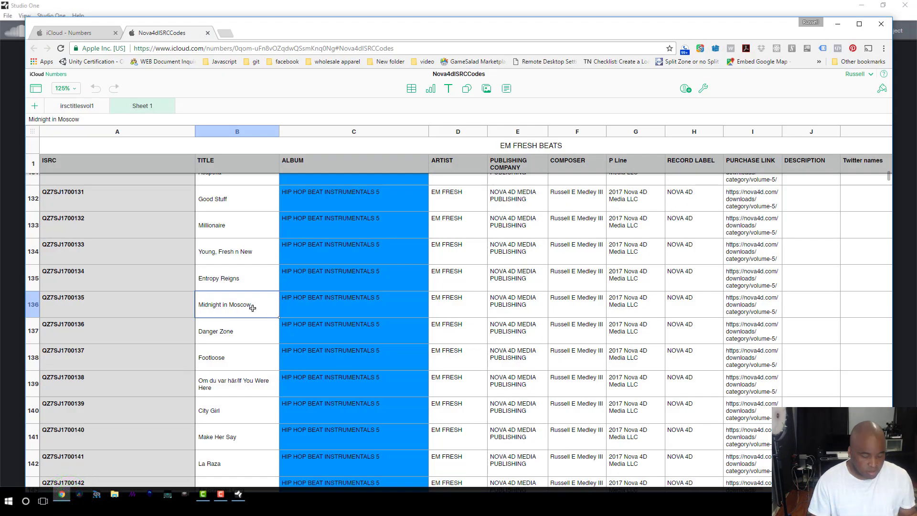
click(286, 307)
click(253, 303)
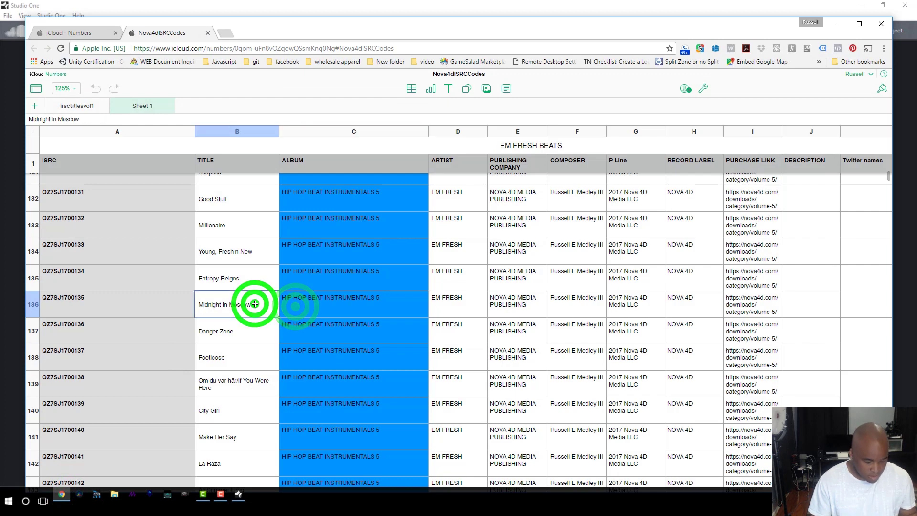
click(838, 24)
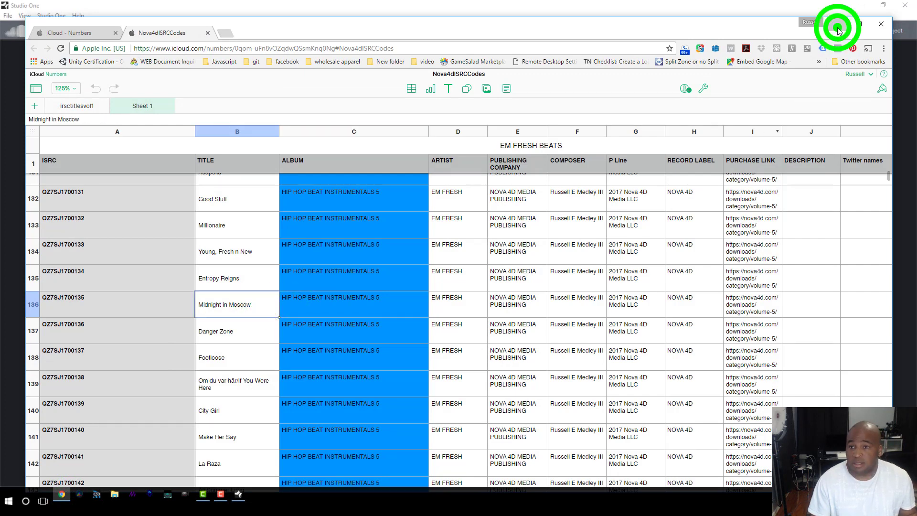
Title the new song 0133-Midnight in Moscow and create it.
click(595, 74)
text(0133-Midnight in Moscow)
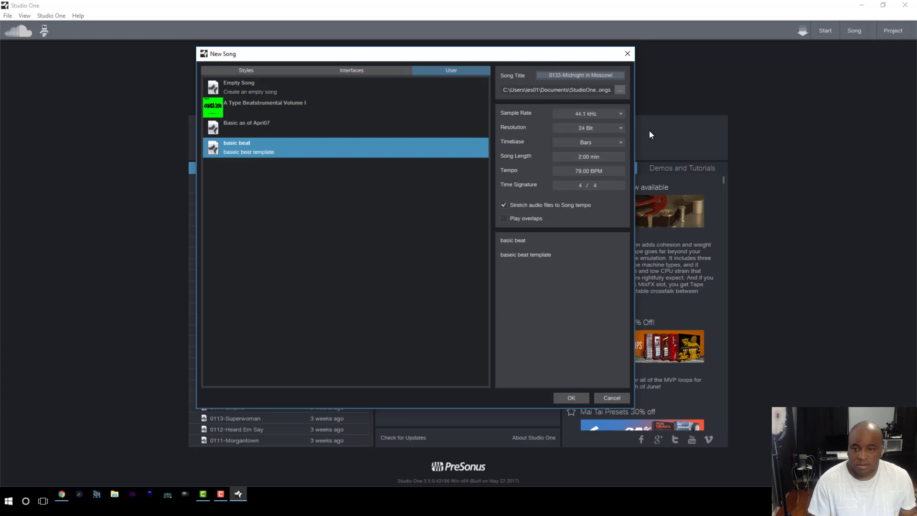
double_click(616, 75)
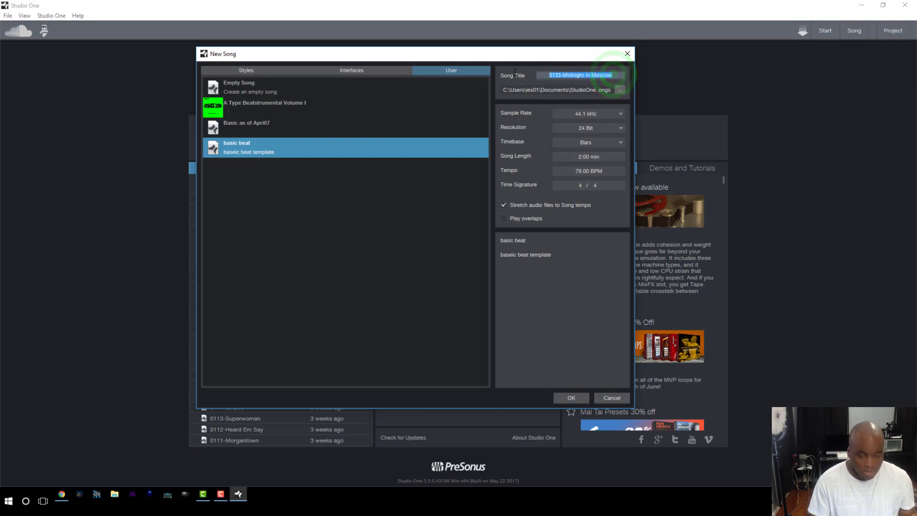
click(559, 398)
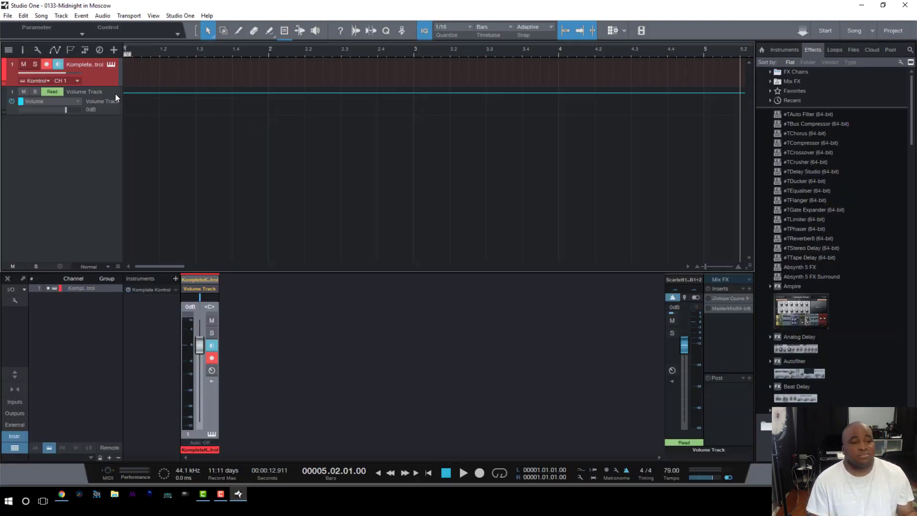
click(104, 97)
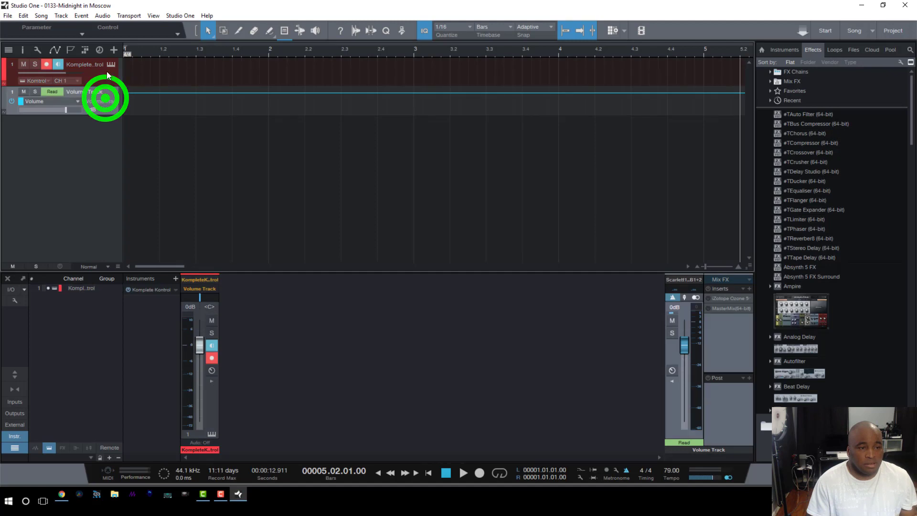
click(107, 70)
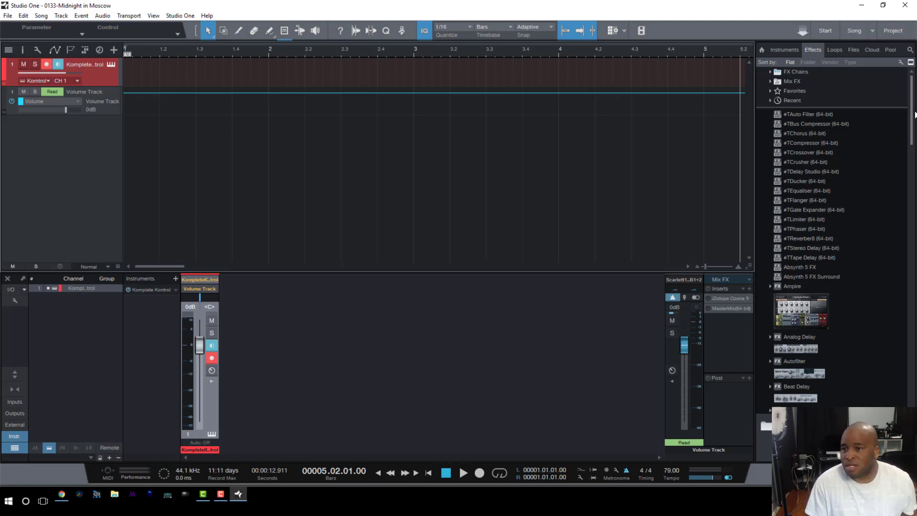
Show the CD3 sample folders in the file browser and collapse folders 0109, 0114 and 0136.
click(849, 50)
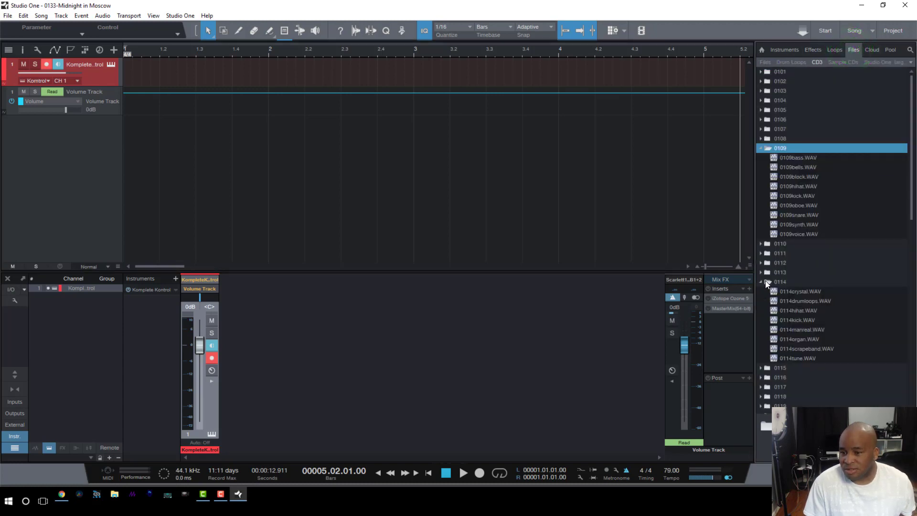
click(761, 148)
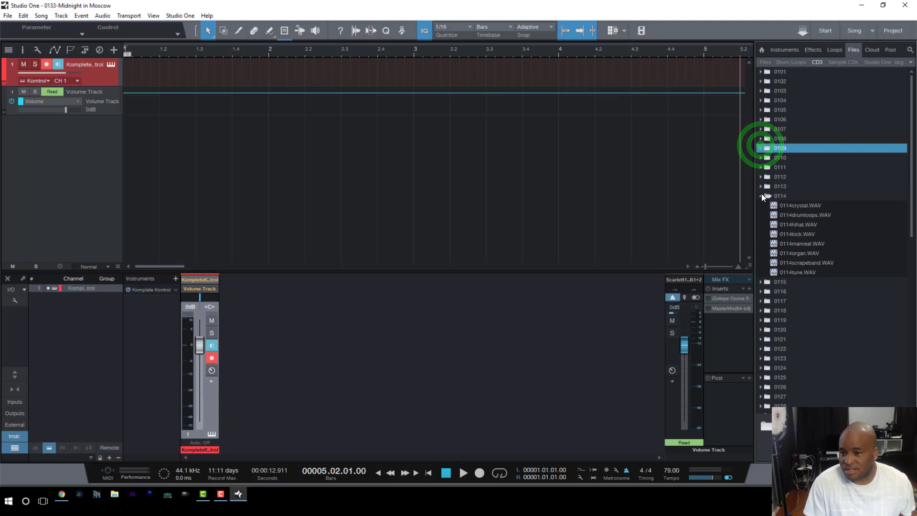
click(761, 195)
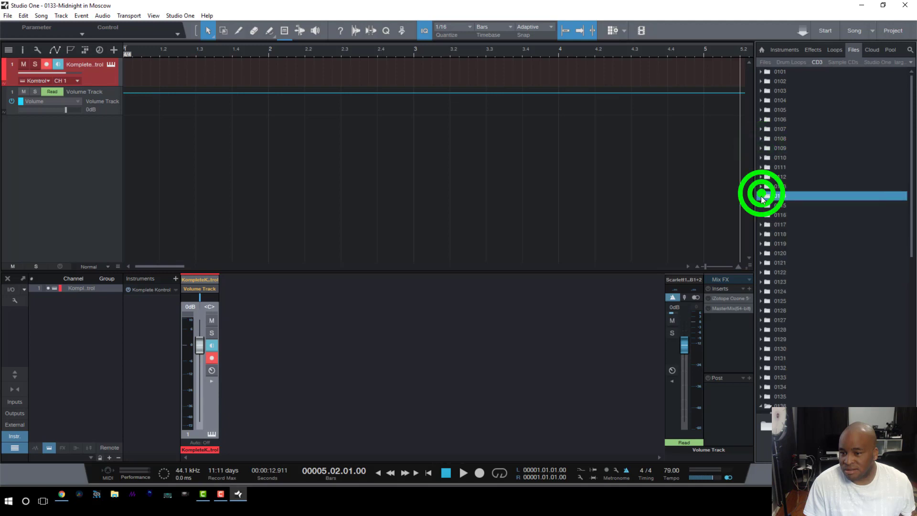
click(912, 222)
drag(912, 224, 906, 362)
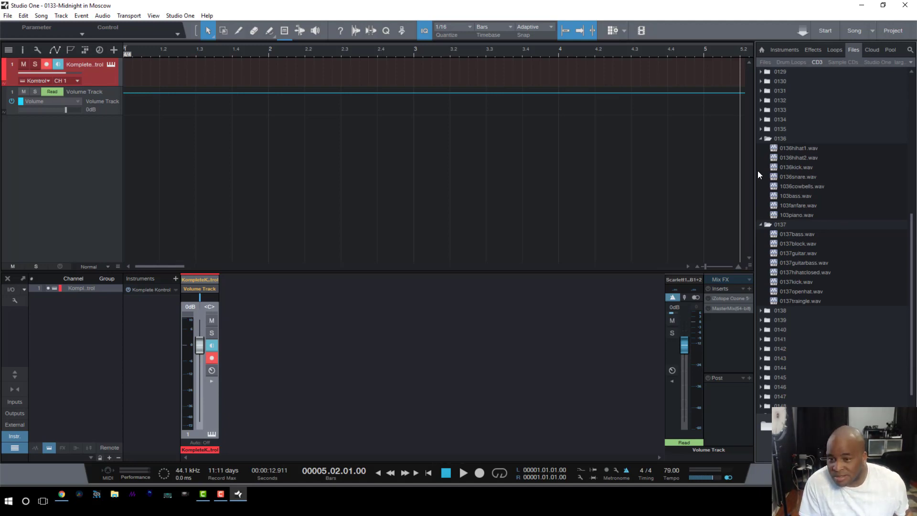
click(760, 138)
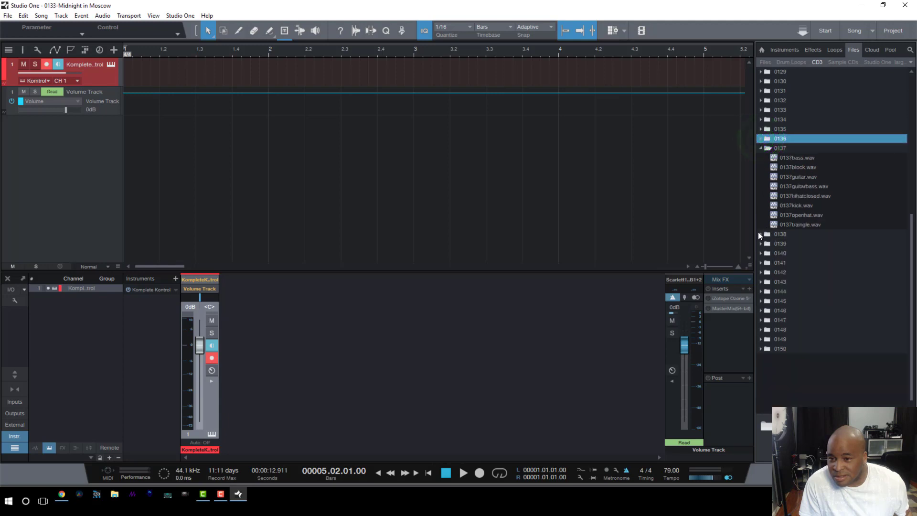
Audition the guitarbass, kick, openhat and traingle samples in folder 0137.
drag(796, 186, 763, 453)
click(763, 451)
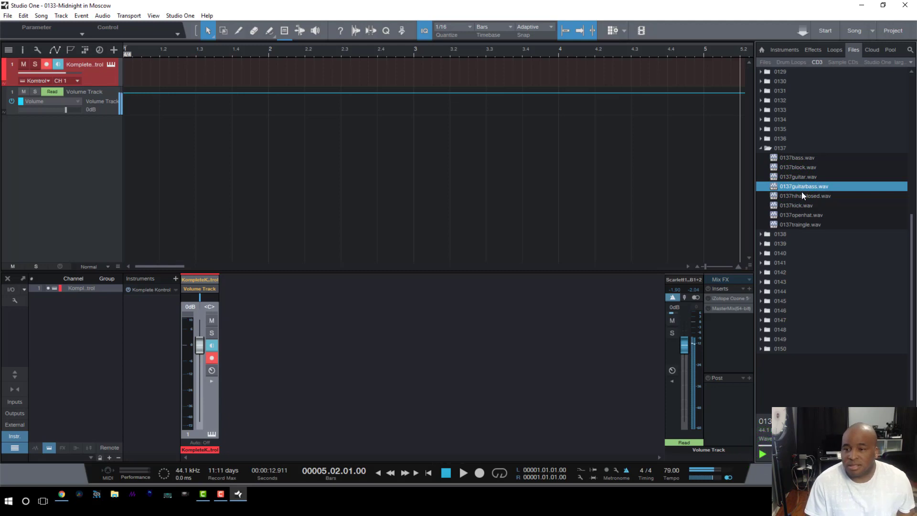
click(801, 205)
click(801, 215)
click(800, 224)
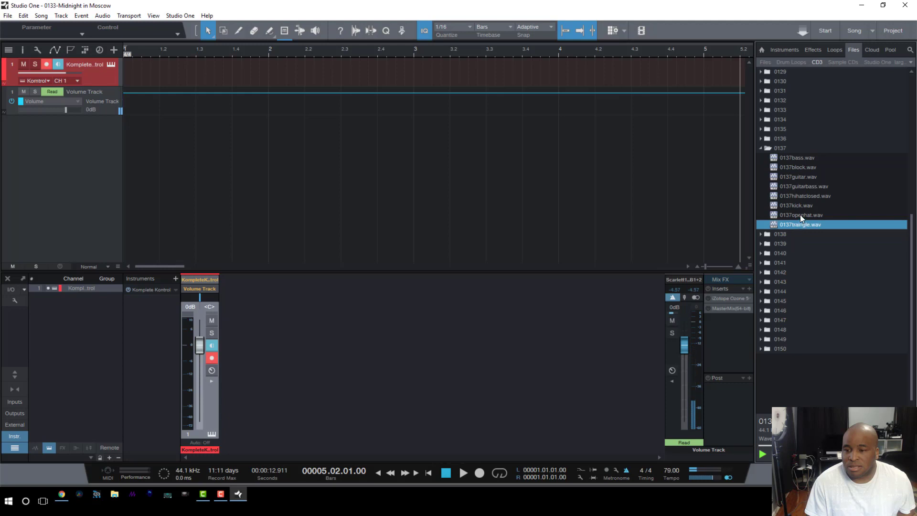
click(800, 215)
click(800, 225)
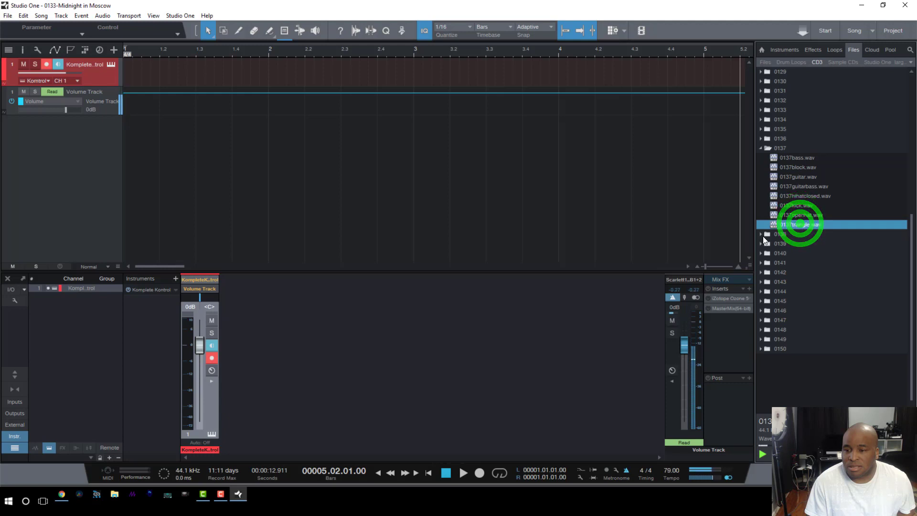
Expand folder 0138 and audition several of its samples, including 0138.wav and 0138bass.wav.
click(763, 234)
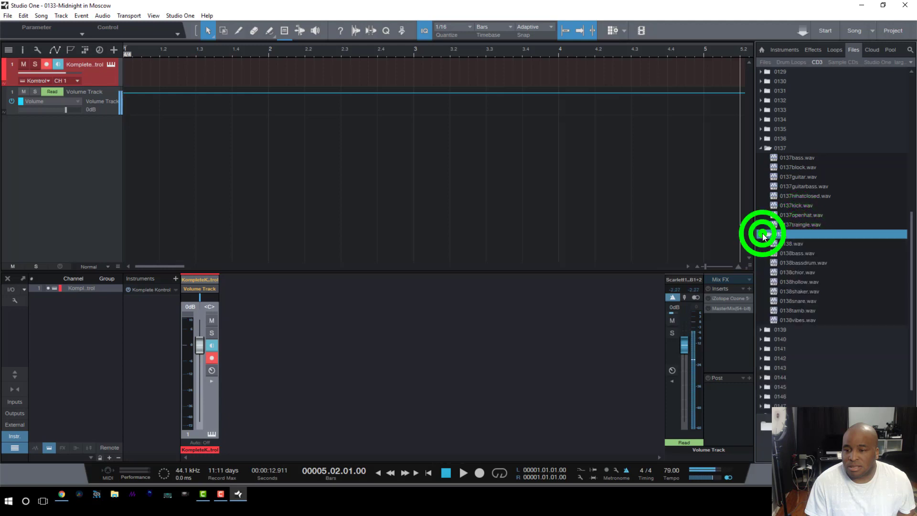
click(798, 244)
click(802, 255)
click(801, 270)
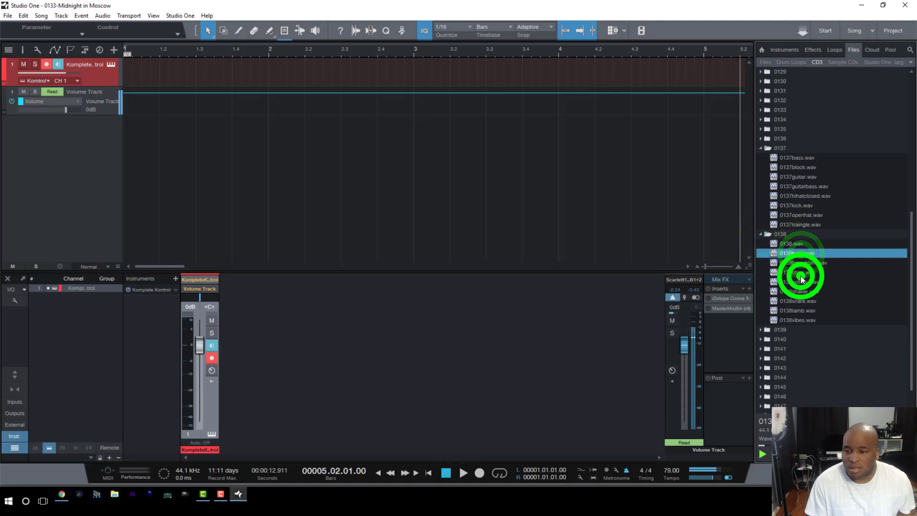
click(803, 291)
Place all nine 0138 samples on separate tracks at the song start and hide the mixer and browser.
click(793, 245)
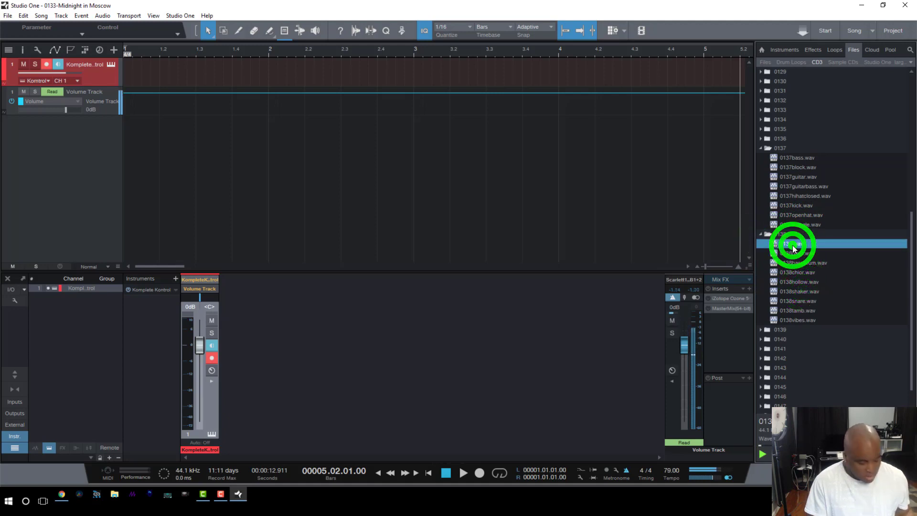
shift+click(804, 321)
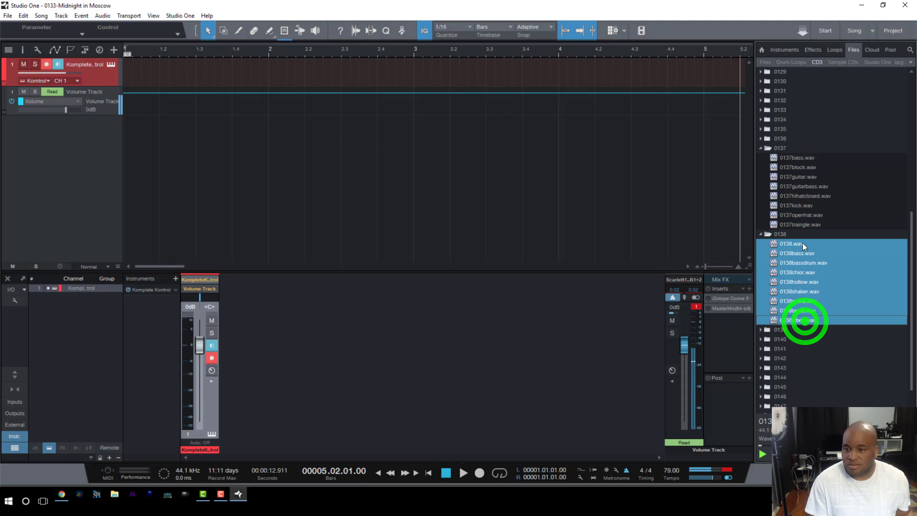
drag(797, 244, 141, 190)
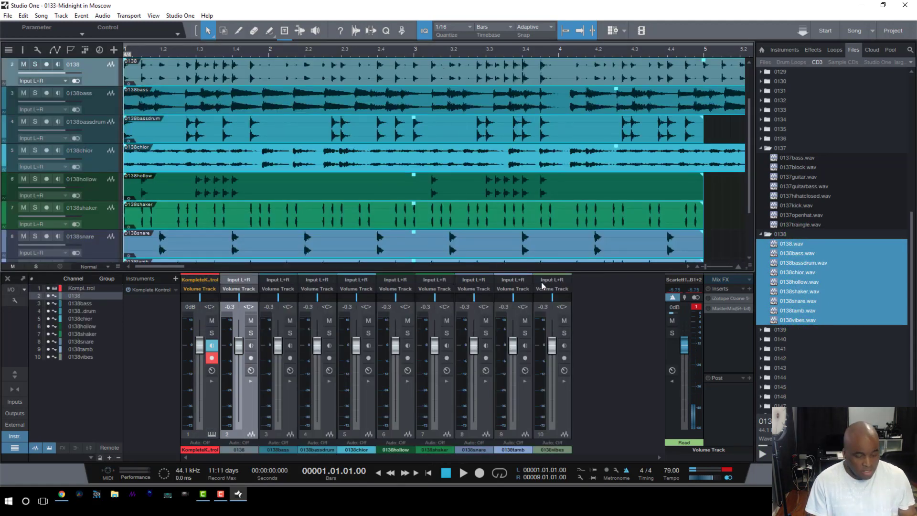
key(F5)
key(F3)
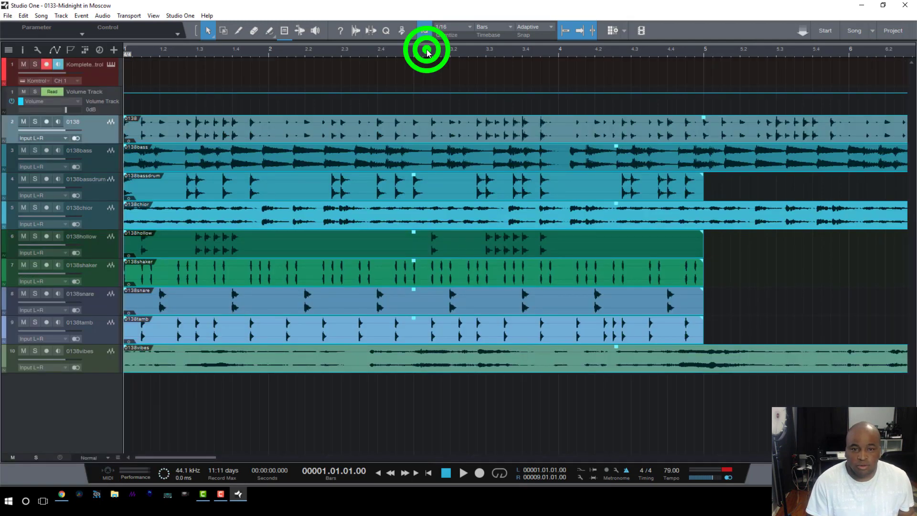
Play the imported 0138 loops briefly from within the first bar, at position 1.2.3.
drag(427, 50, 426, 44)
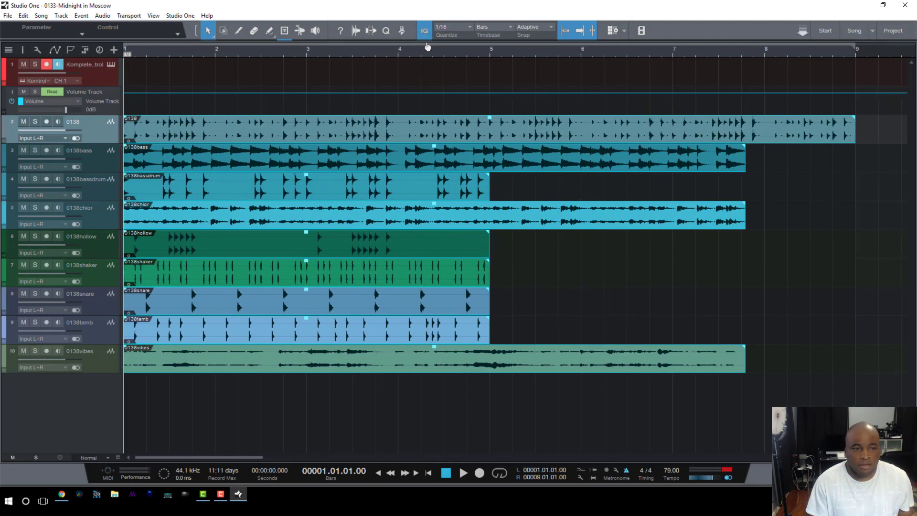
click(137, 51)
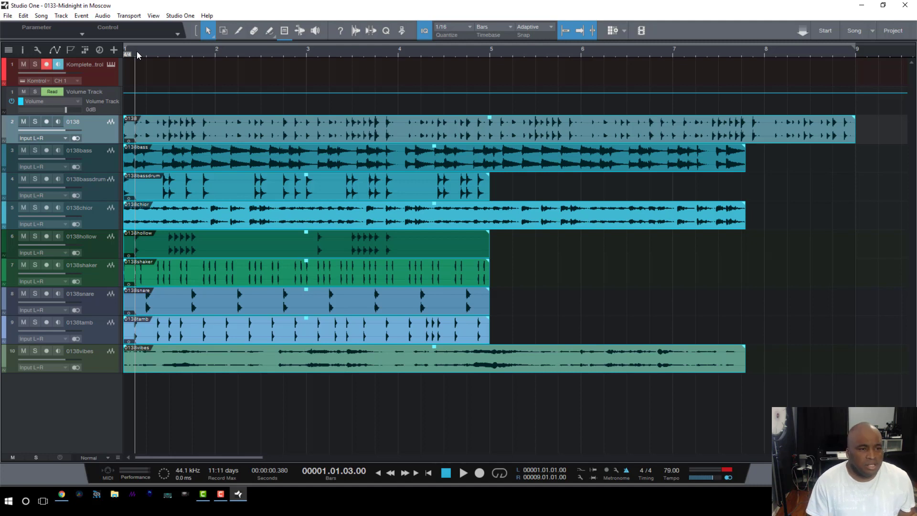
click(156, 48)
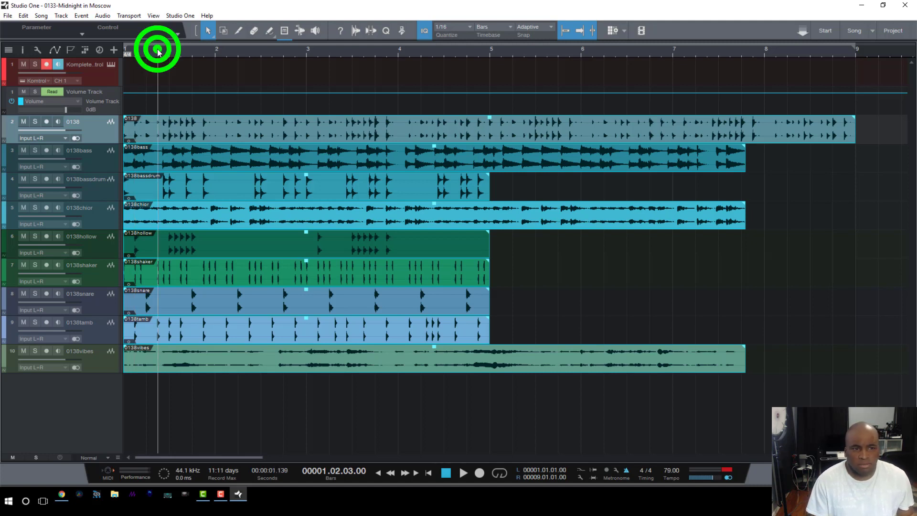
key(space)
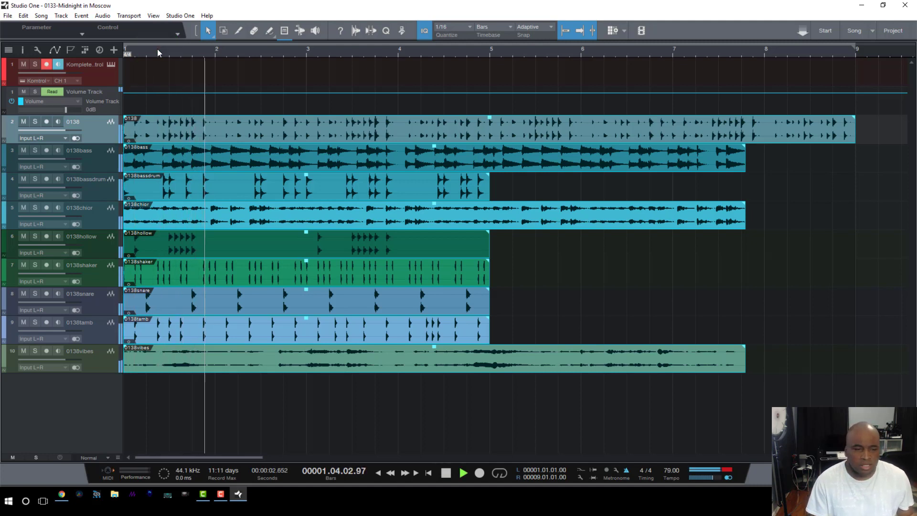
key(space)
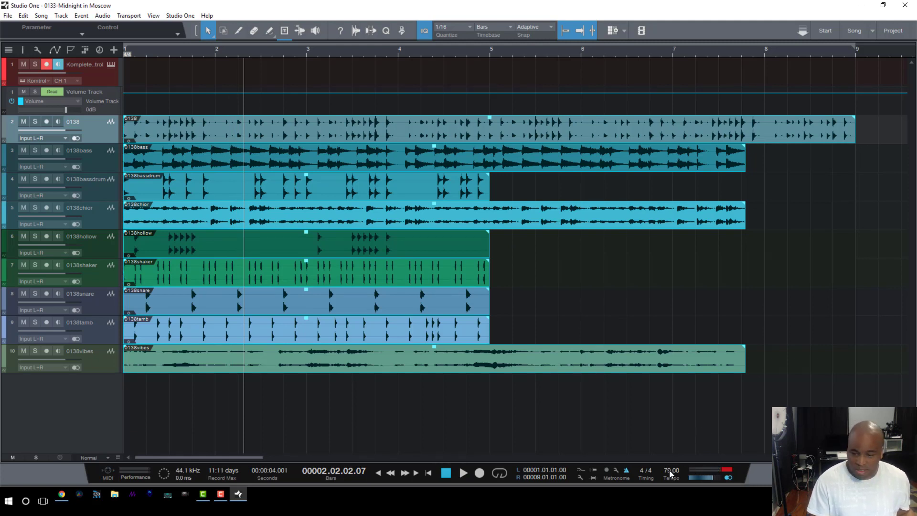
Match the song tempo to the ends of the loops by setting it to 93 BPM.
drag(669, 471, 681, 337)
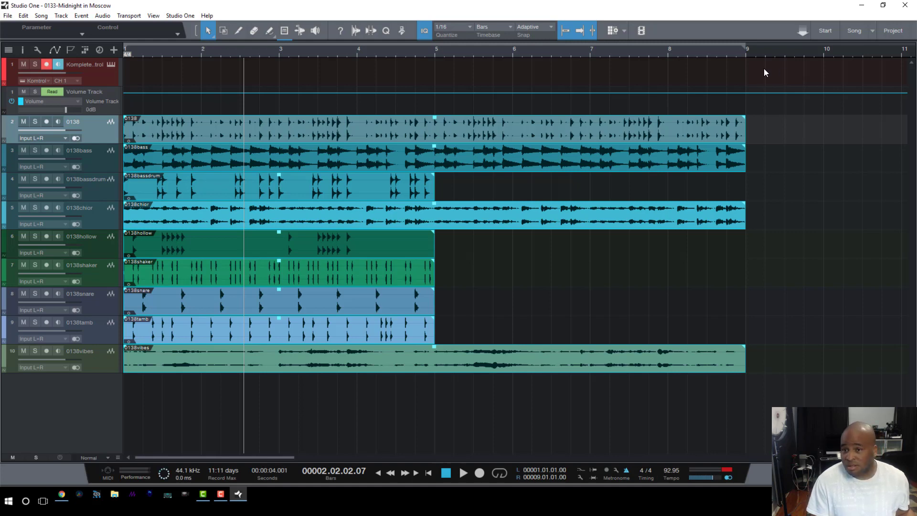
drag(735, 50, 735, 85)
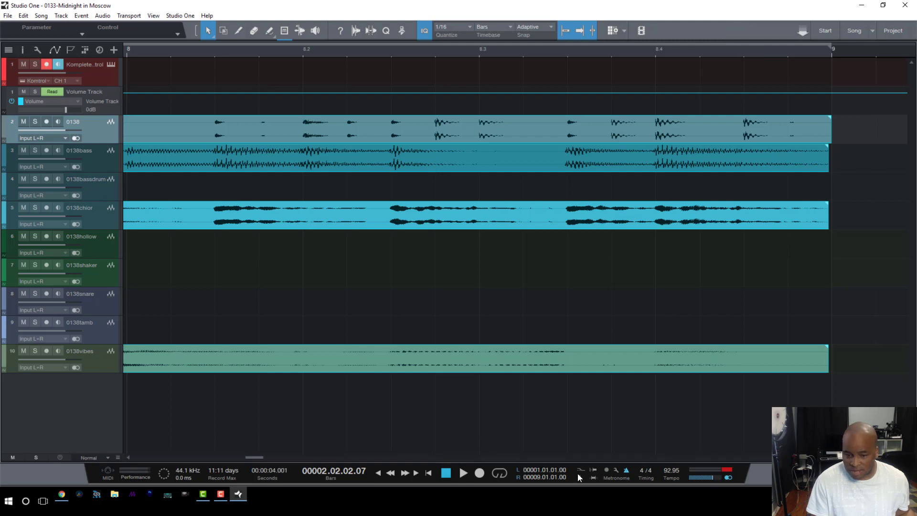
double_click(672, 472)
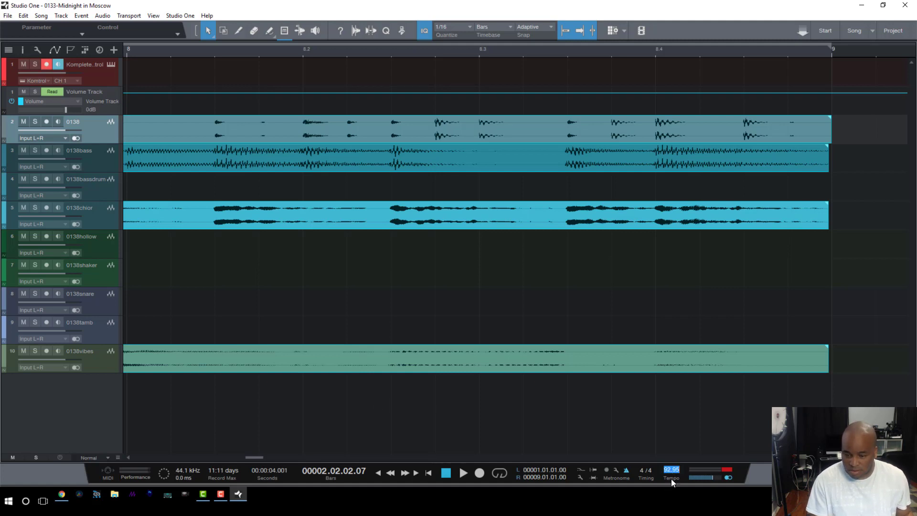
key(Num_Lock)
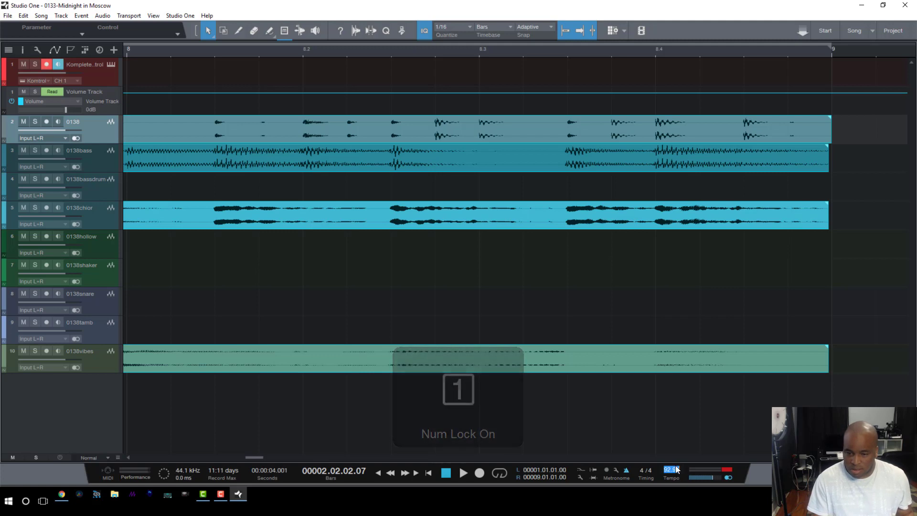
double_click(676, 468)
double_click(675, 468)
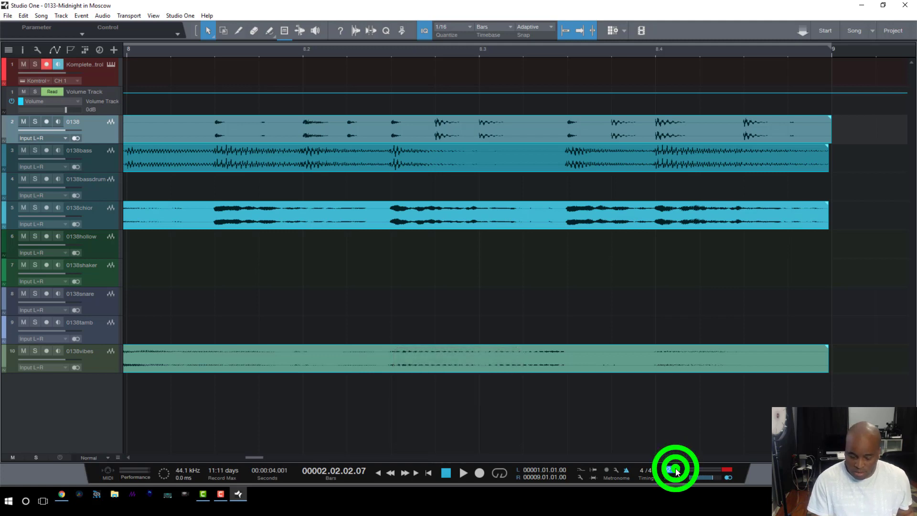
text(93)
key(Return)
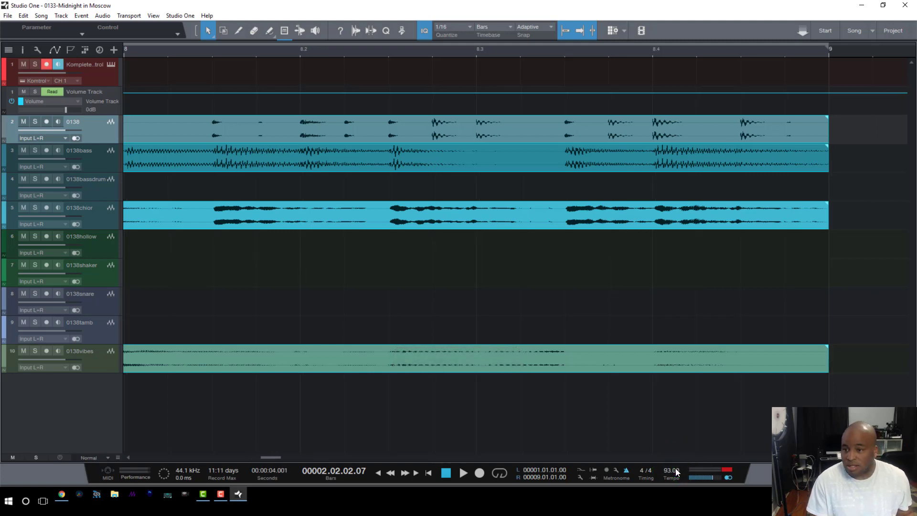
Play the loops from the first bar to check them against the new tempo, and stop playback in bar 4.
click(730, 52)
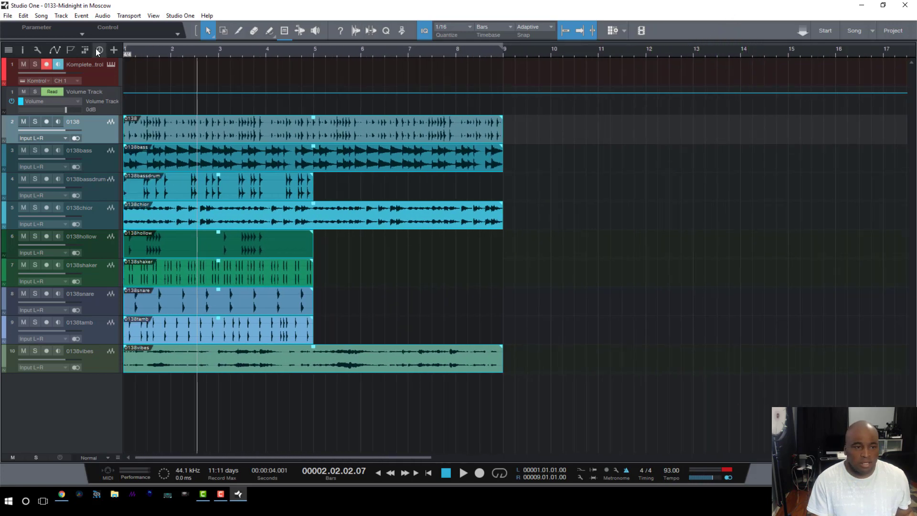
click(149, 51)
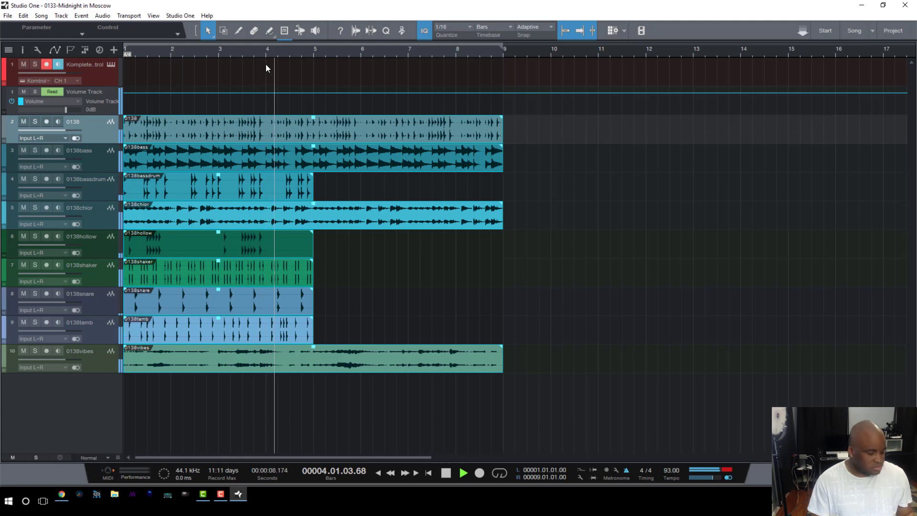
key(space)
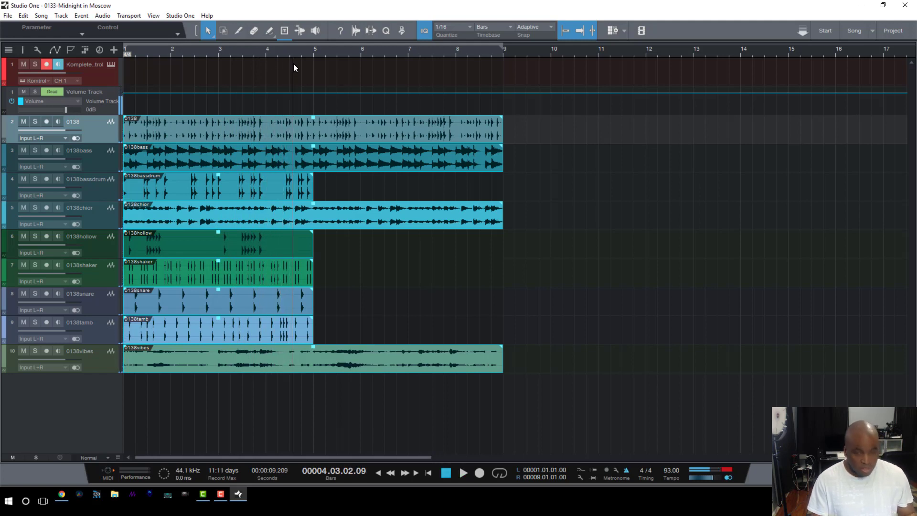
Turn on looping, fit the loop range to the bassdrum event and duplicate that event at bar 5.
key(slash)
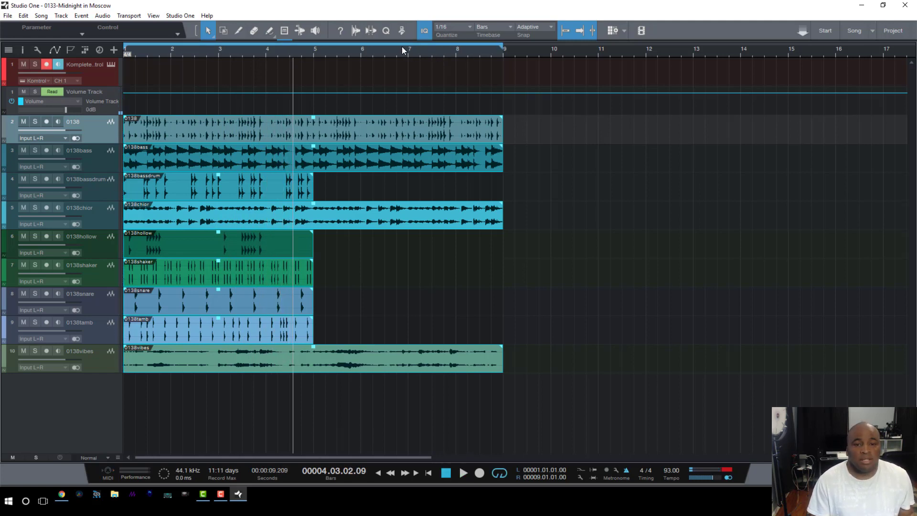
click(241, 191)
key(p)
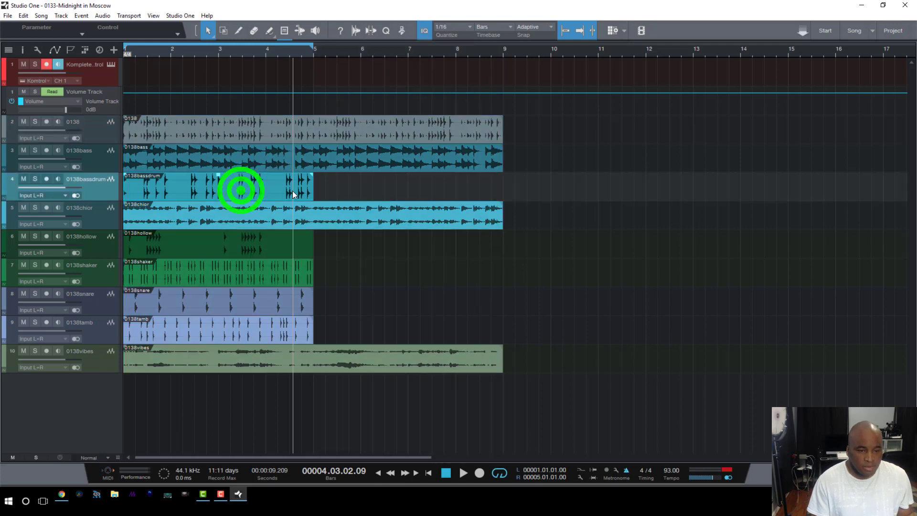
key(d)
key(p)
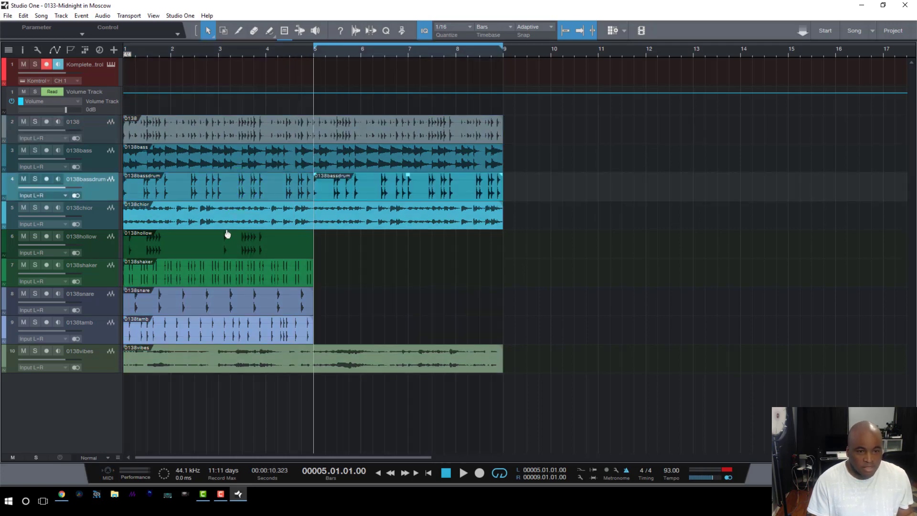
Duplicate the hollow, shaker, snare and tamb events at bar 5, and loop the full length of the 0138 event.
key(d)
click(225, 270)
key(d)
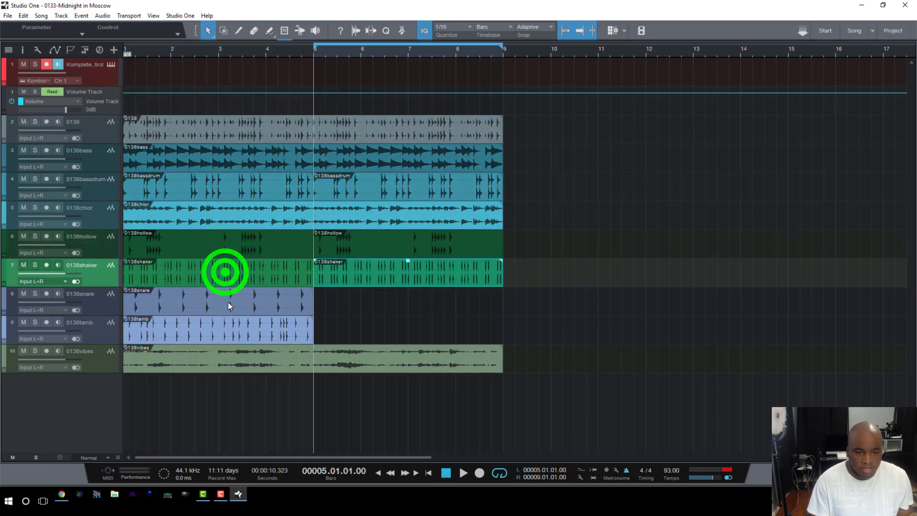
click(229, 305)
key(d)
click(232, 335)
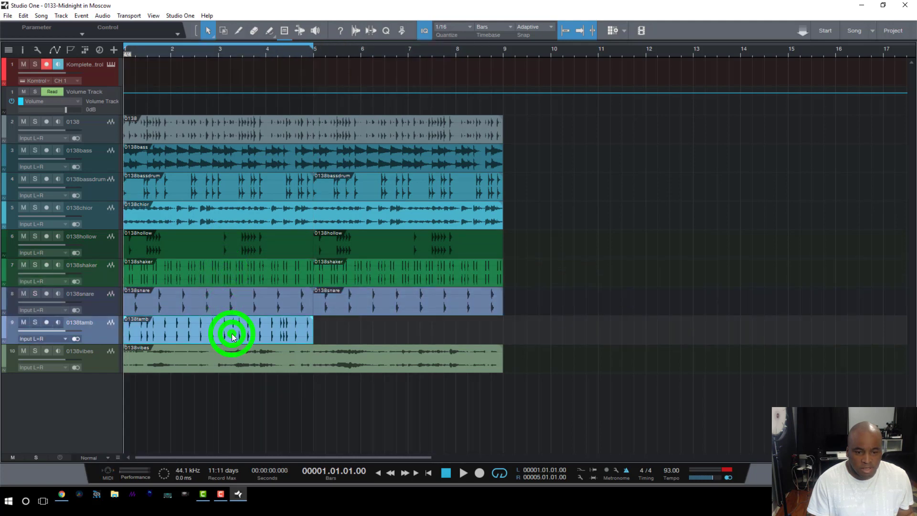
key(d)
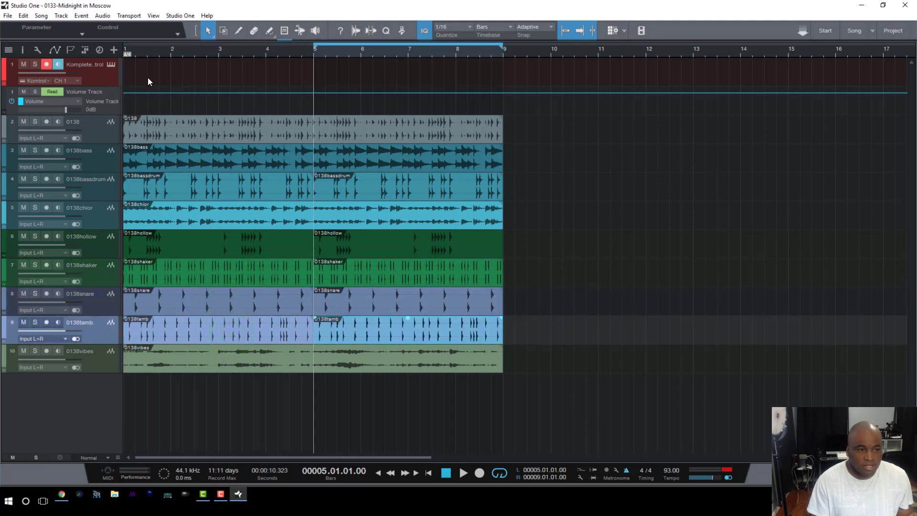
click(149, 123)
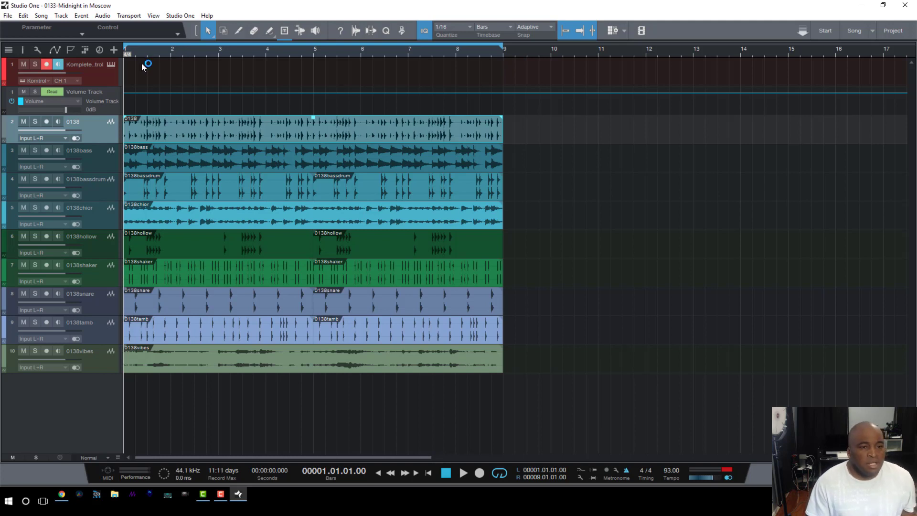
Play the eight-bar loop from bar 2 to hear all the tracks together, and stop within the same bar.
click(171, 54)
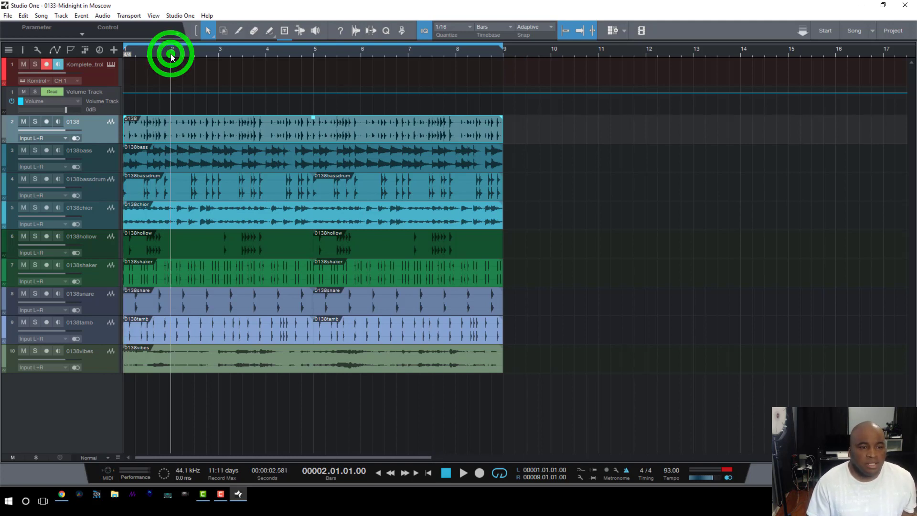
key(space)
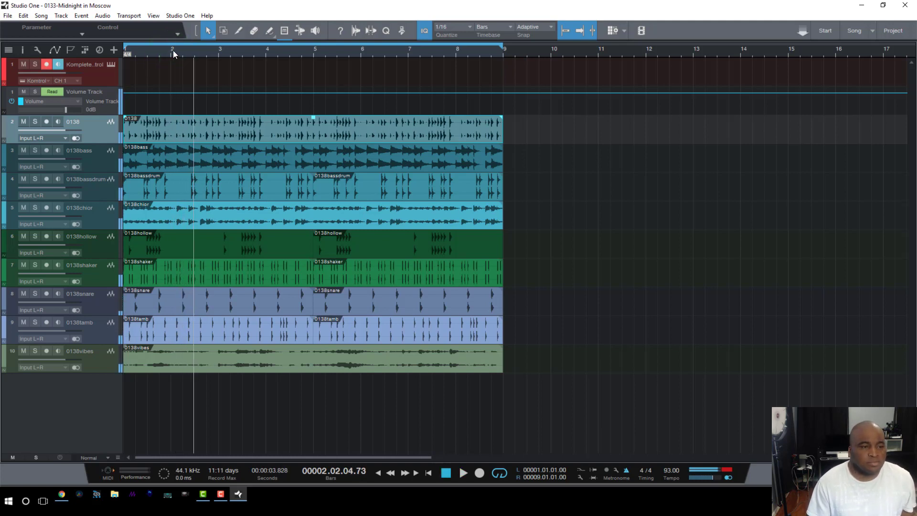
Show the arranger track and draw an eight-bar section over the loops from bar 1 to bar 9.
click(91, 50)
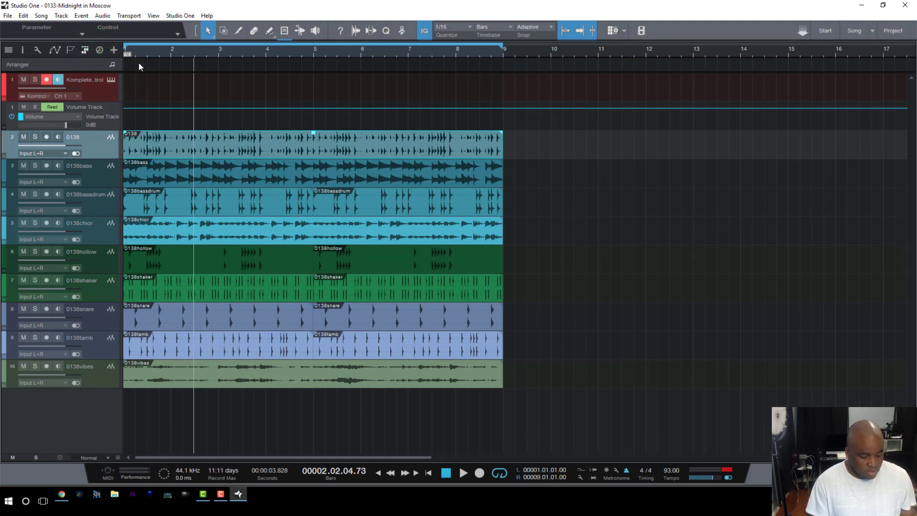
key(5)
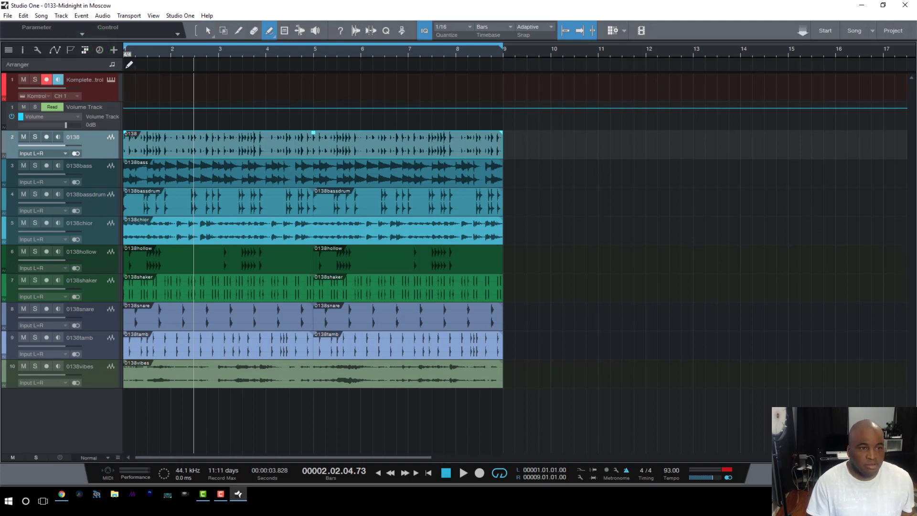
drag(126, 67, 507, 67)
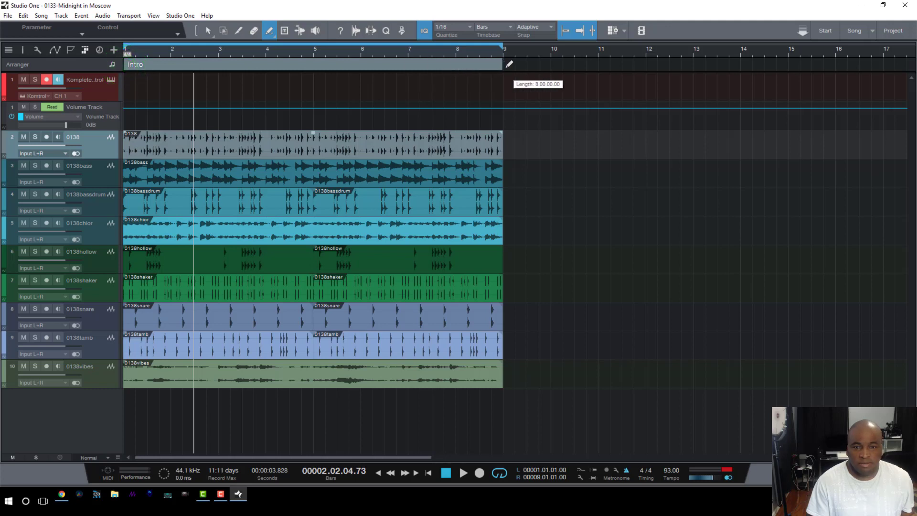
key(1)
click(404, 66)
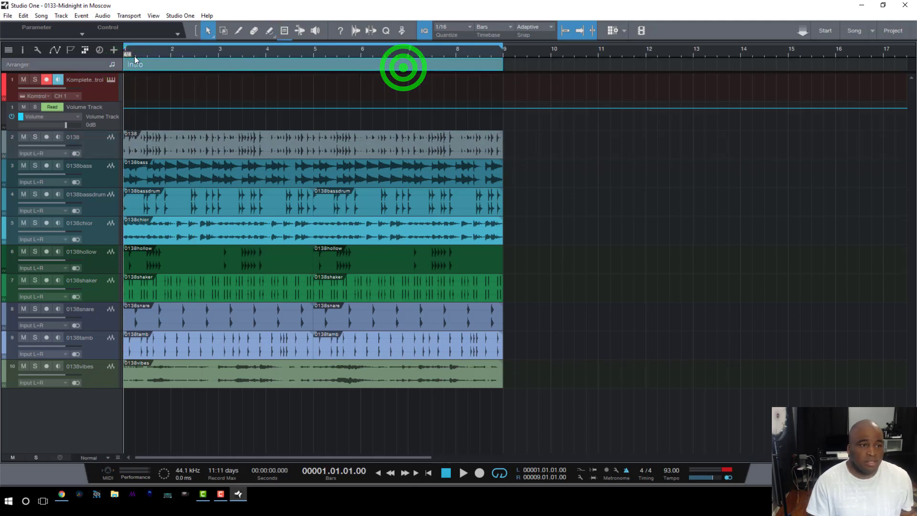
Show the list of arranger sections and rename the Intro section as CHORUS.
click(24, 51)
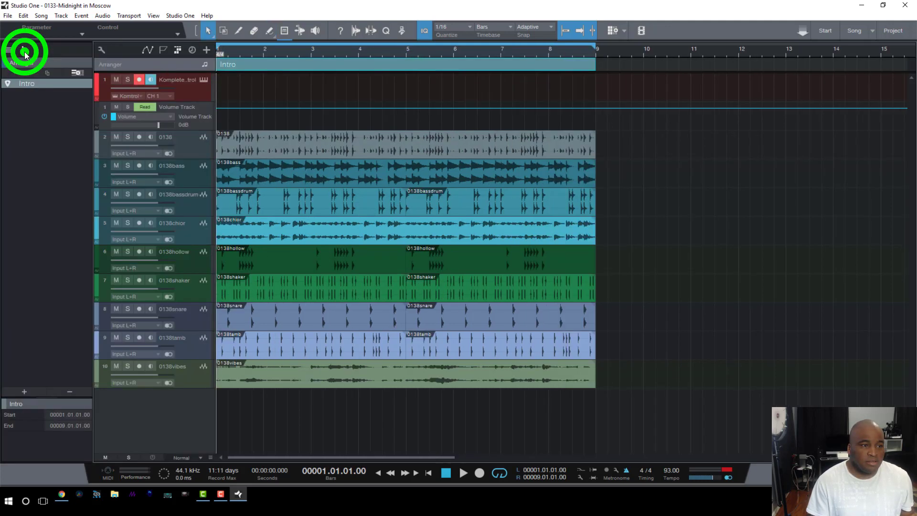
click(28, 85)
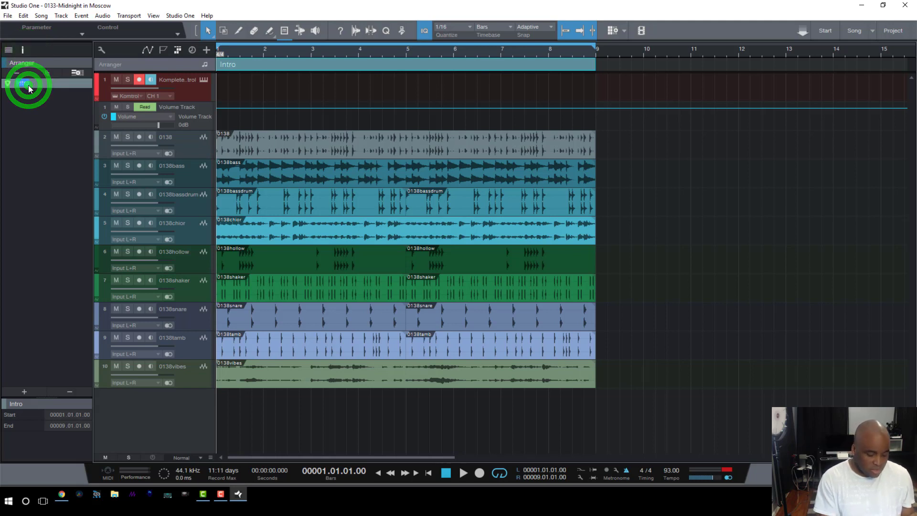
click(57, 122)
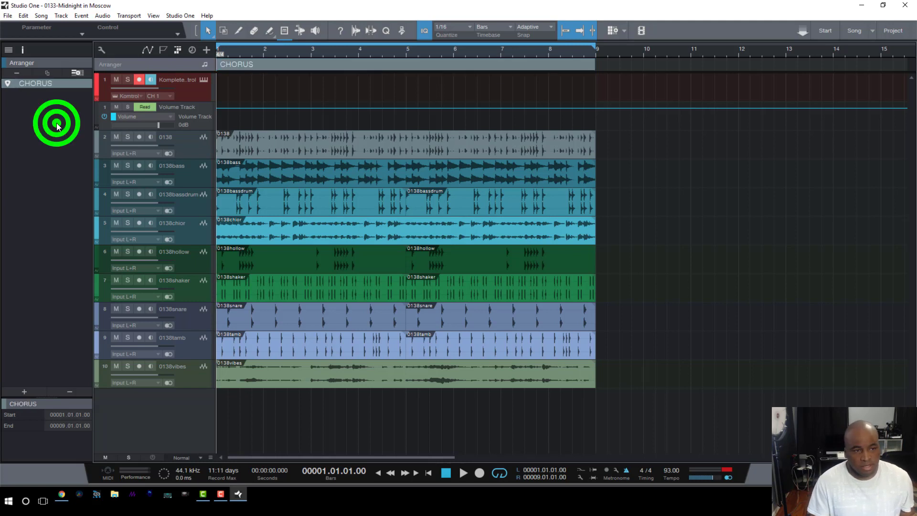
Play the CHORUS section briefly from bar 3, and duplicate the section with all its events at bar 9.
click(323, 49)
key(space)
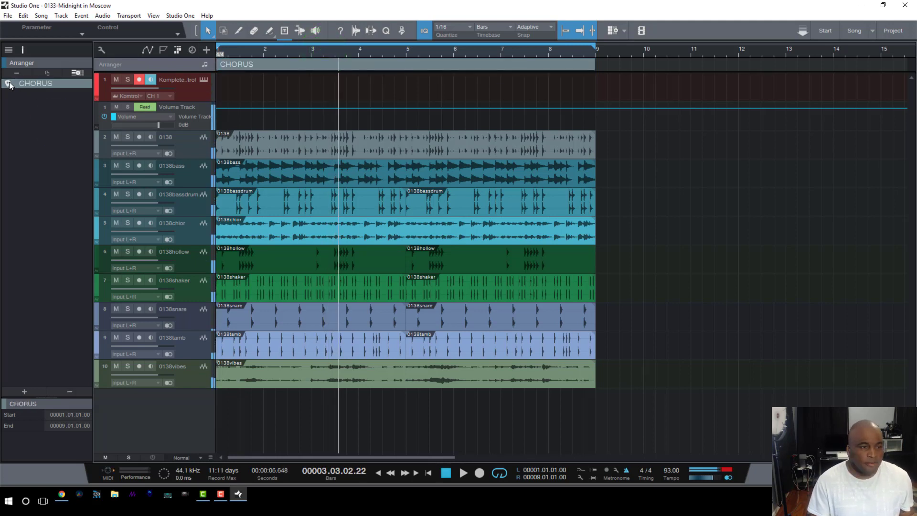
click(28, 84)
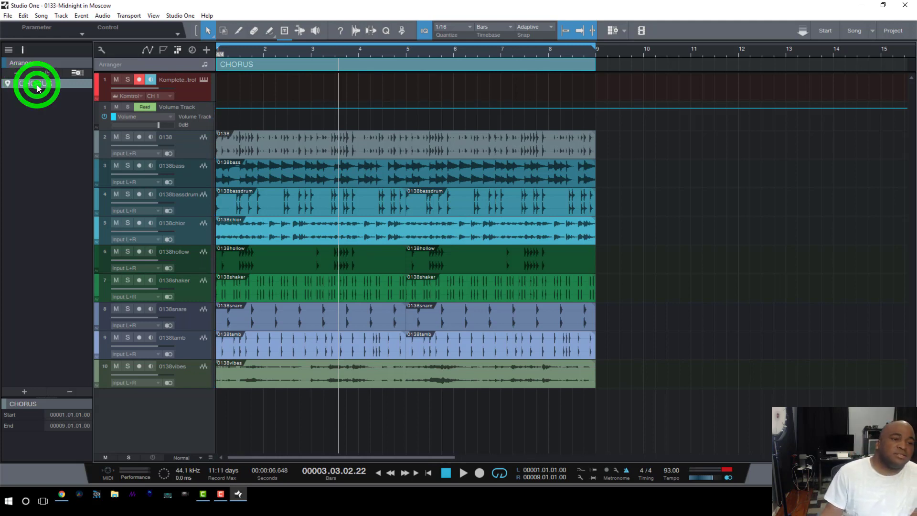
key(d)
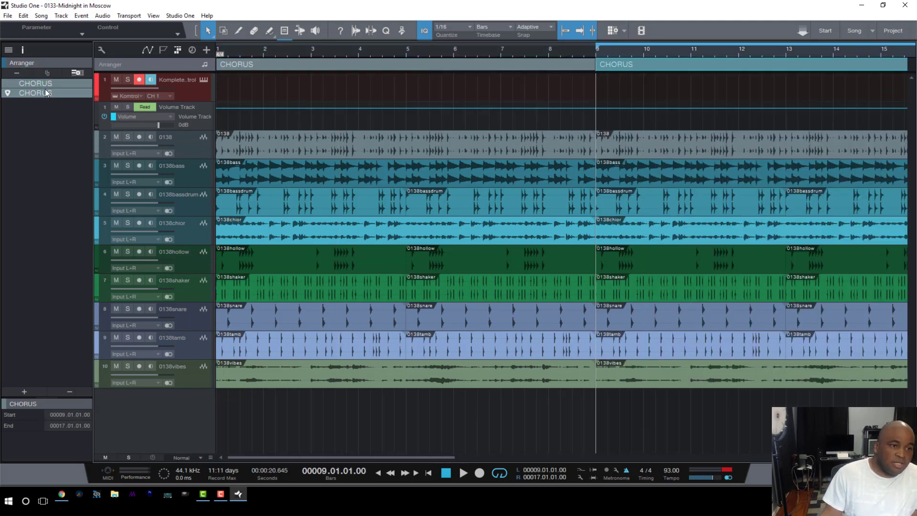
Rename the first of the two CHORUS sections as VERSE1.
click(46, 83)
double_click(50, 83)
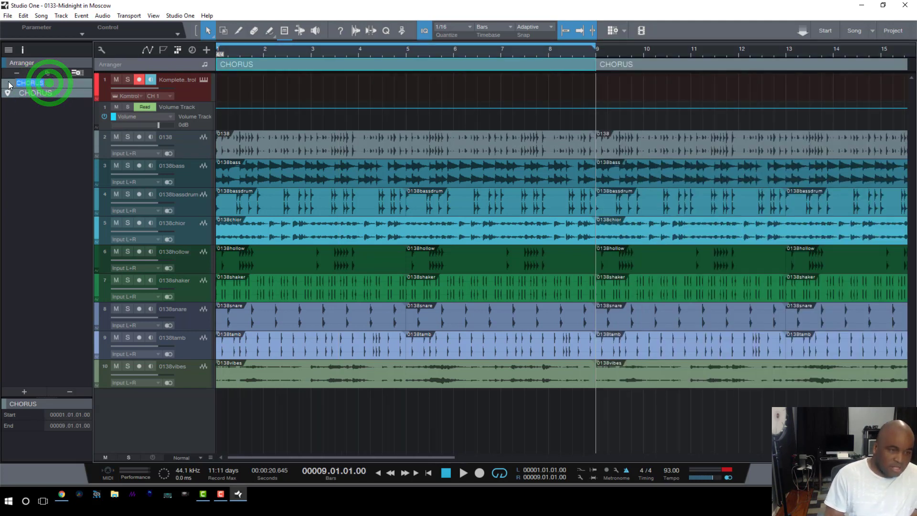
text(V)
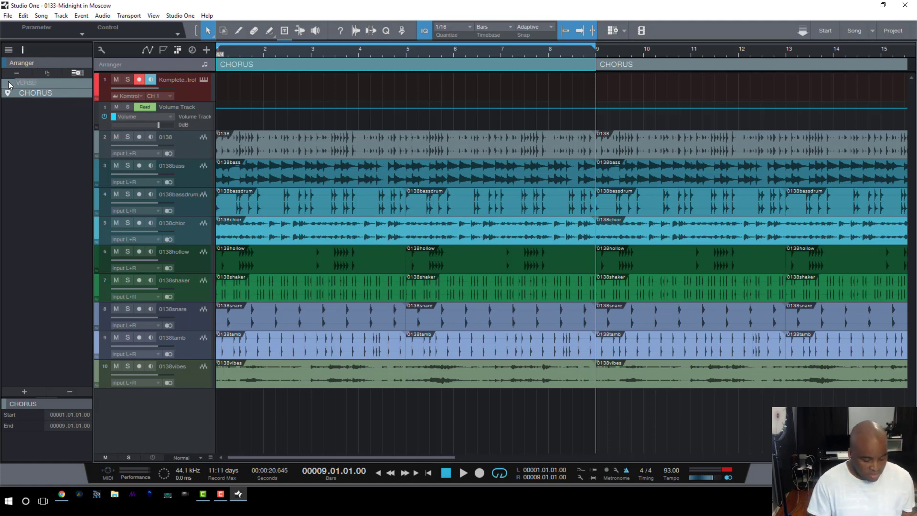
text(ERSE1)
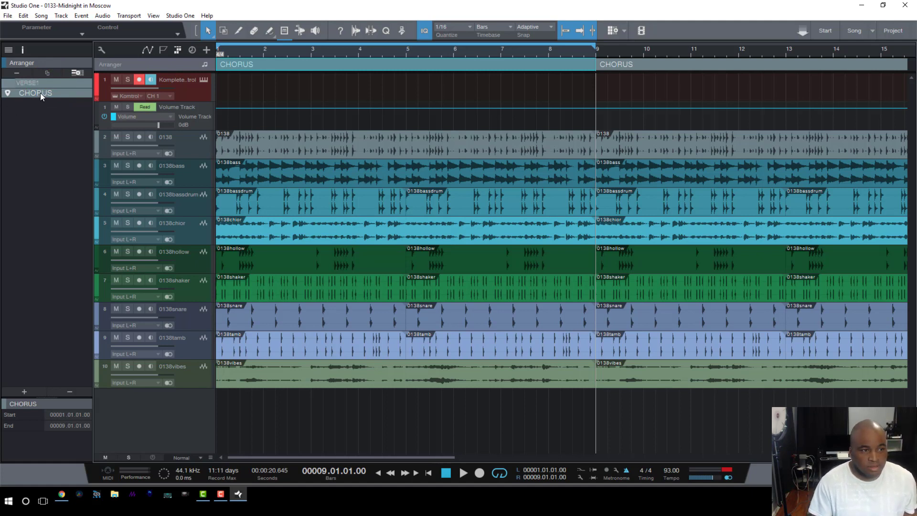
click(41, 93)
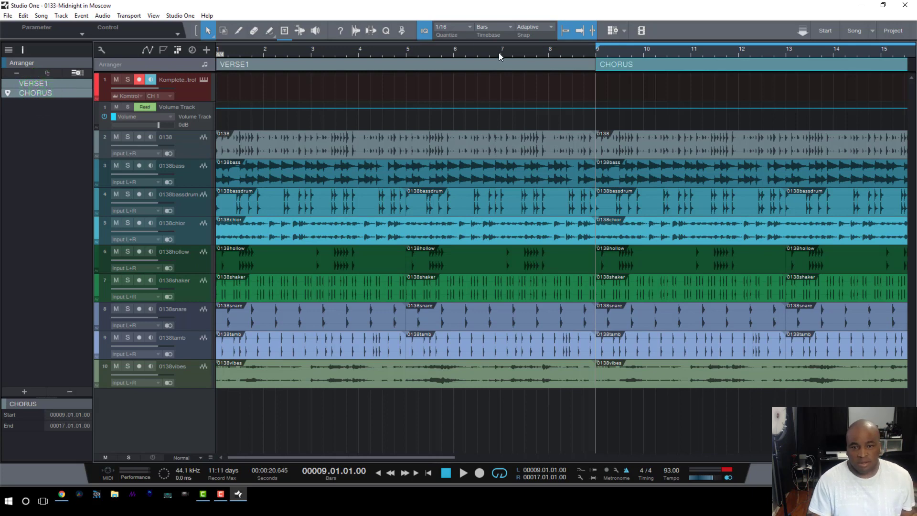
Set the loop range to the VERSE1 section and play it from bar 3, stopping in bar 4.
drag(499, 53, 497, 42)
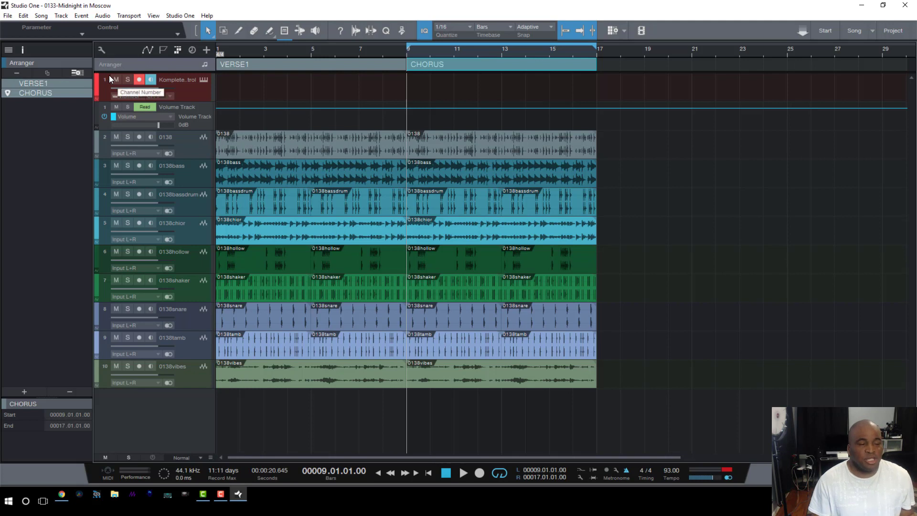
click(10, 84)
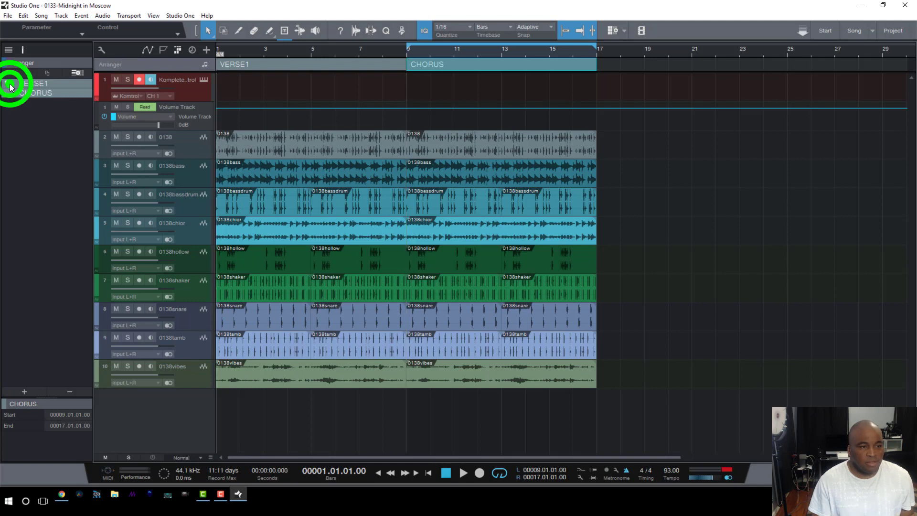
click(20, 83)
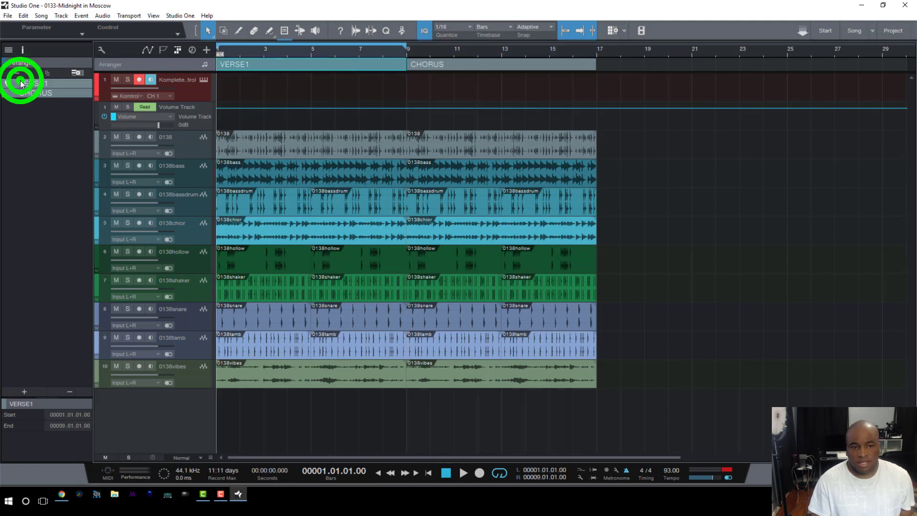
double_click(265, 66)
mouse_move(310, 52)
mouse_down()
mouse_move(312, 43)
mouse_move(295, 43)
mouse_up()
click(276, 50)
key(space)
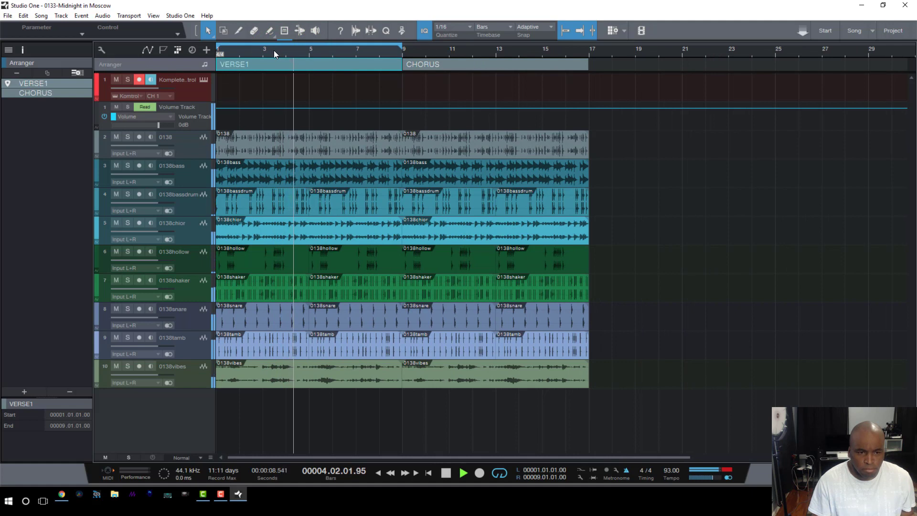
key(space)
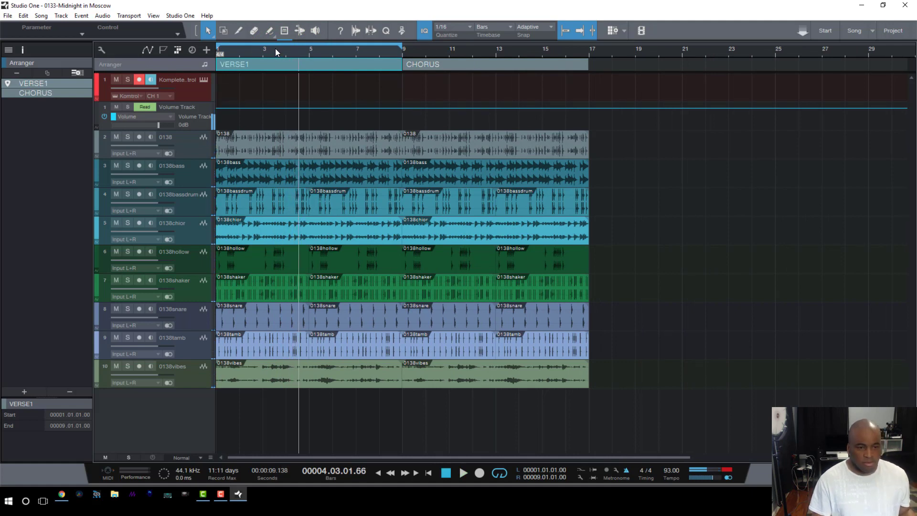
Mute the 0138chior event in VERSE1 and play the section from bar 4 to hear it without the choir.
click(271, 233)
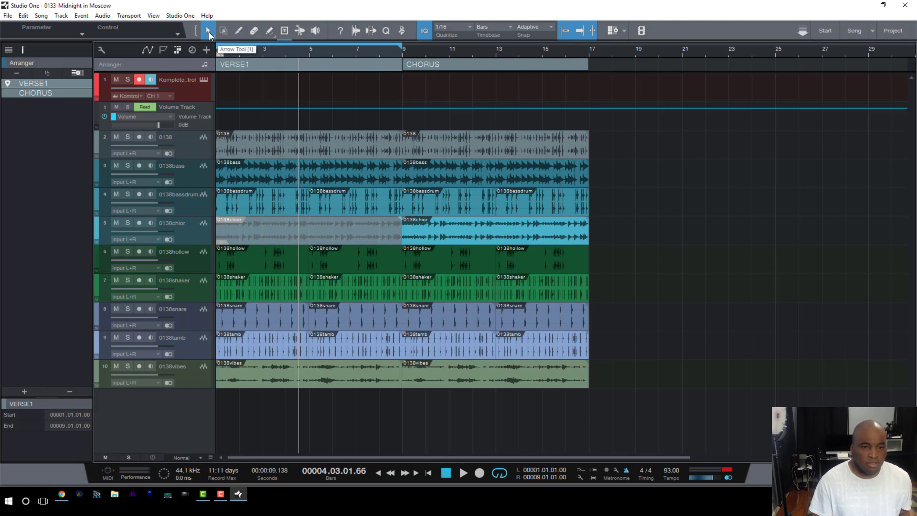
click(280, 226)
click(279, 226)
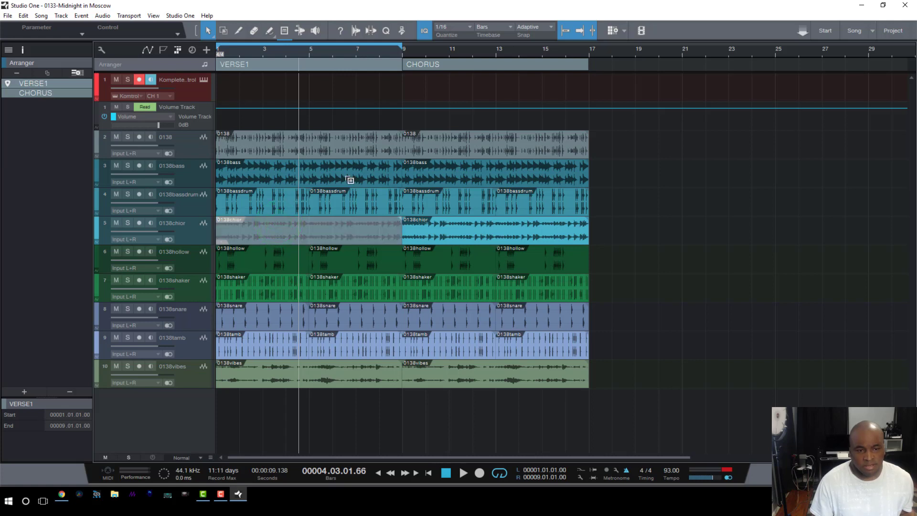
click(301, 52)
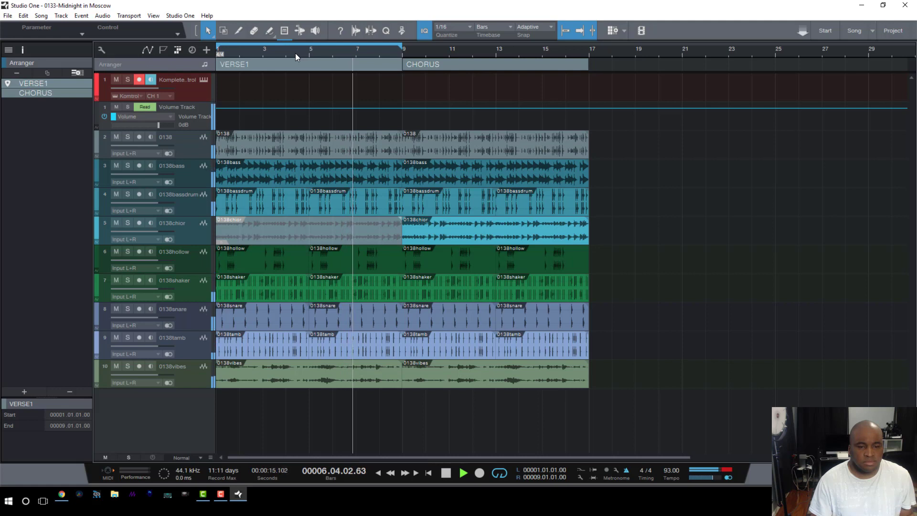
key(space)
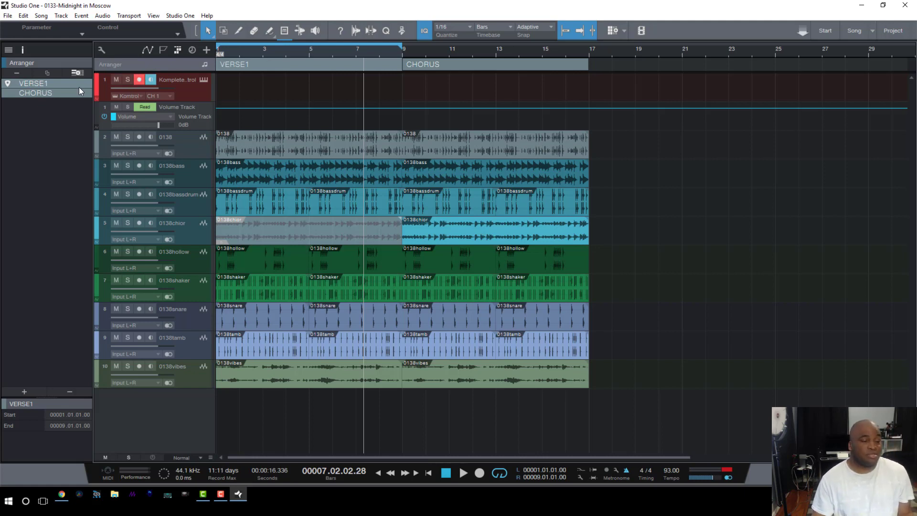
Duplicate the VERSE1 section at bar 9 and rename the first copy as INTRO.
click(55, 82)
click(8, 83)
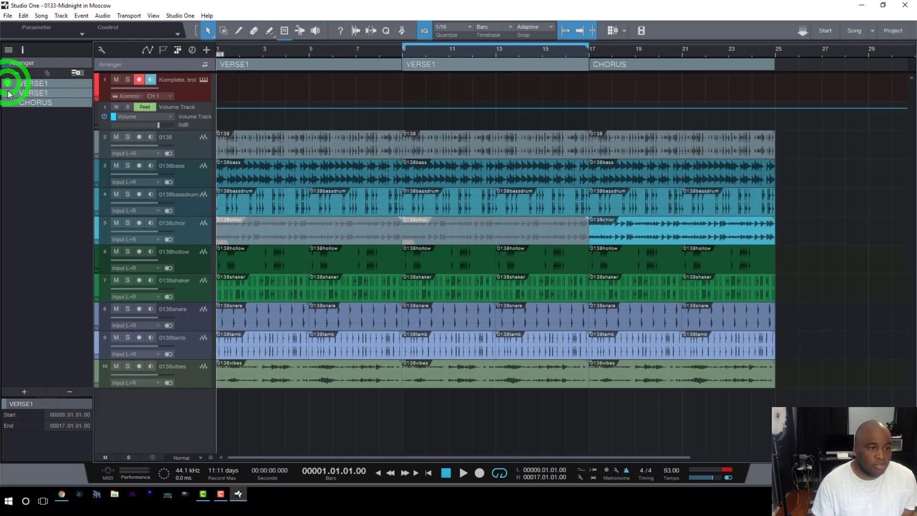
click(54, 84)
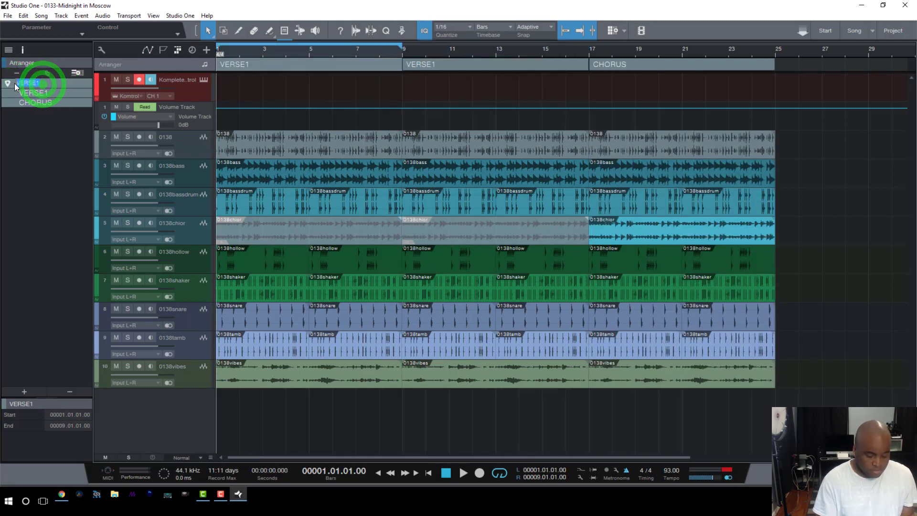
click(38, 93)
click(40, 83)
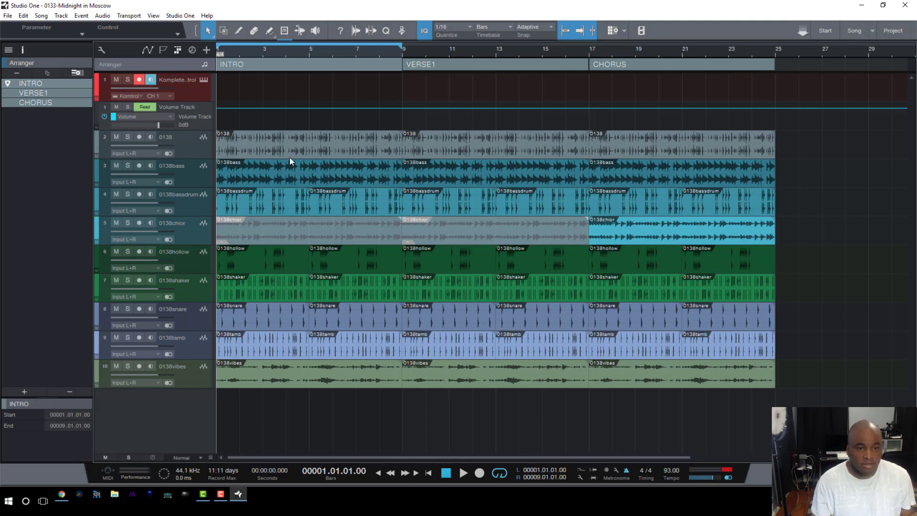
Split the events on all nine loop tracks, from 0138 down to 0138vibes, at bar 8 near the end of INTRO.
key(3)
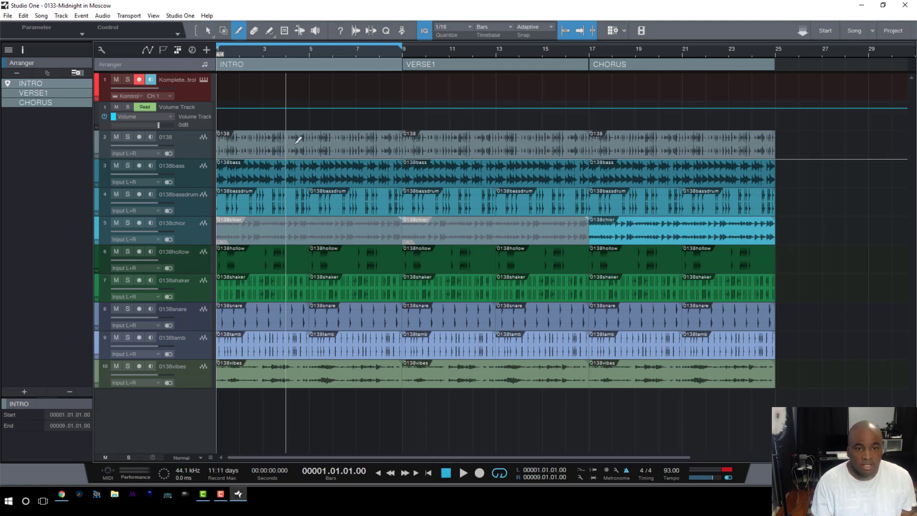
click(381, 142)
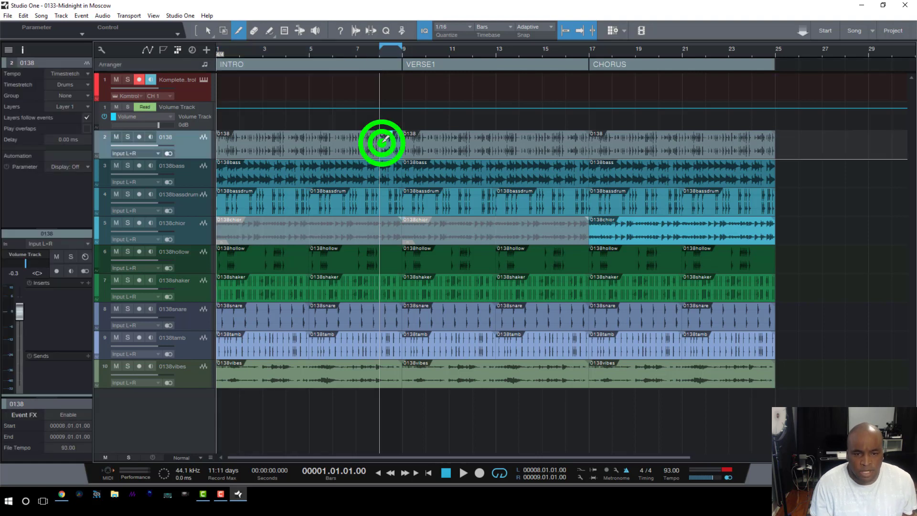
click(380, 172)
click(380, 194)
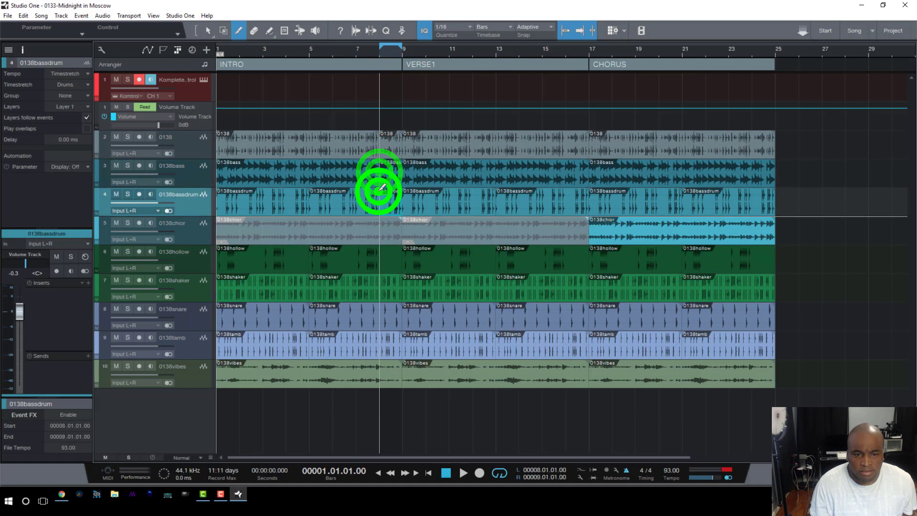
click(379, 224)
click(380, 263)
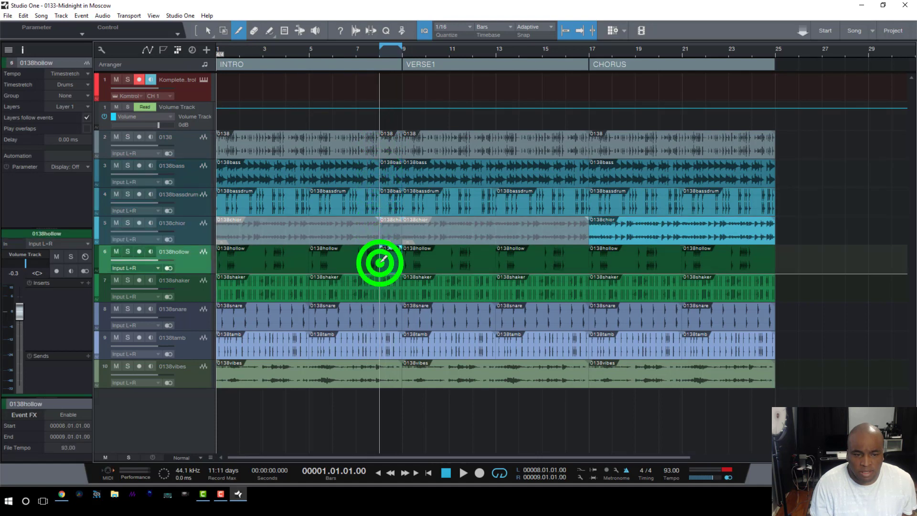
click(381, 295)
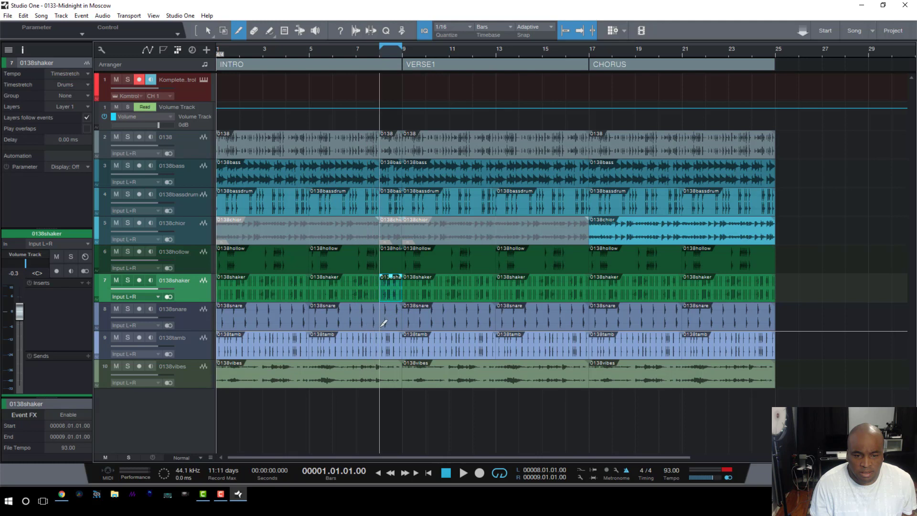
click(381, 327)
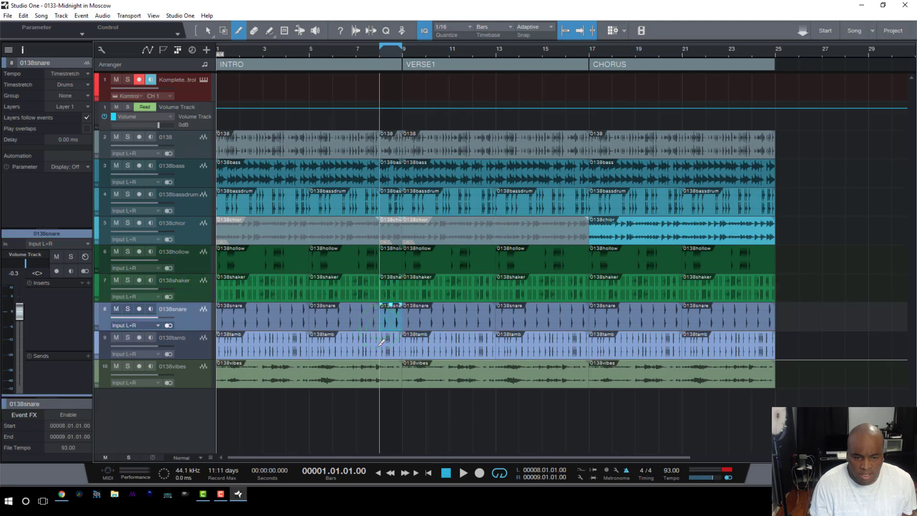
click(381, 352)
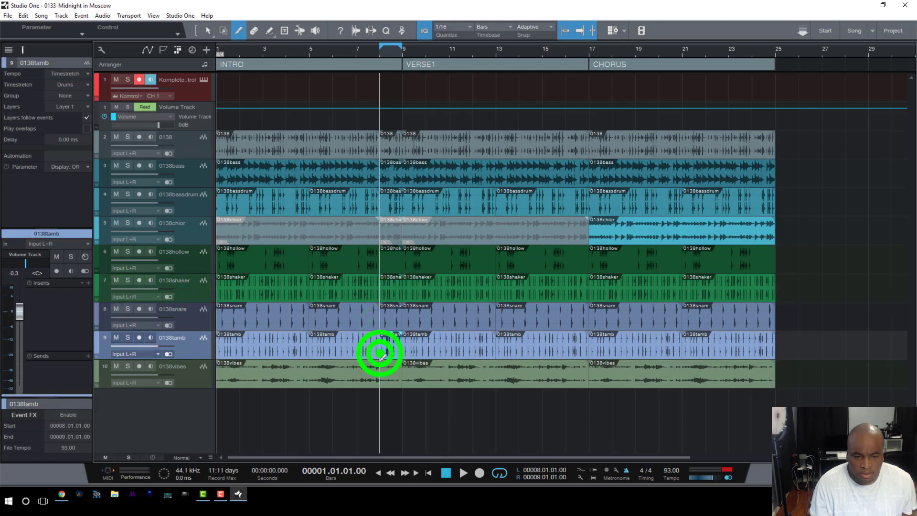
click(380, 368)
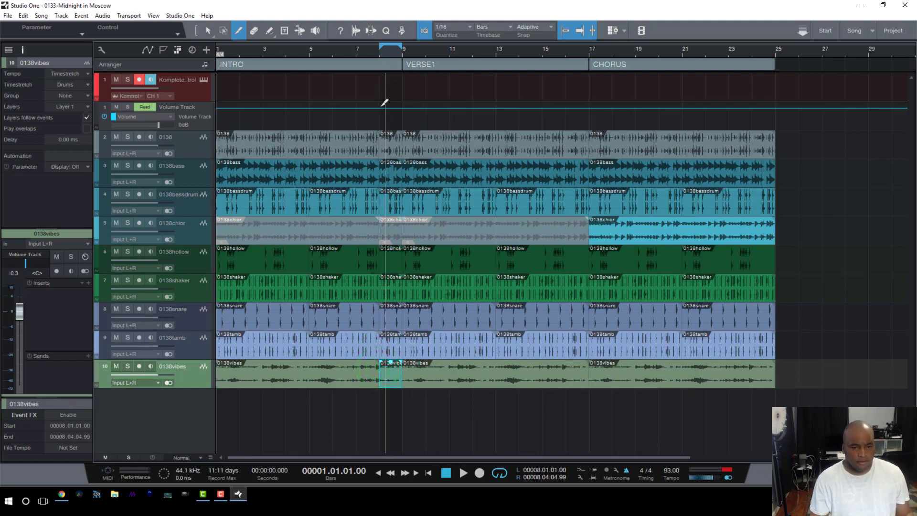
key(1)
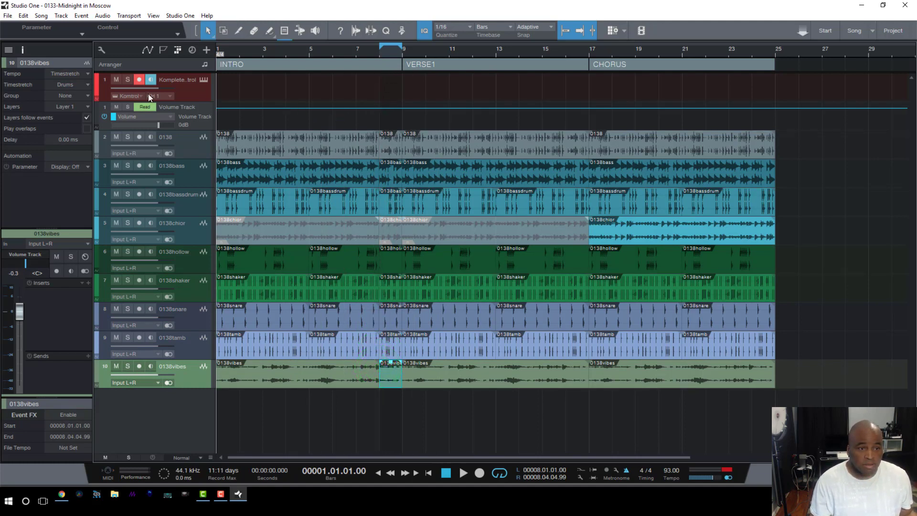
Reorder the loop tracks as 0138bass, 0138chior, 0138vibes, 0138bassdrum, 0138shaker, 0138snare, 0138hollow, 0138 and 0138tamb.
click(168, 141)
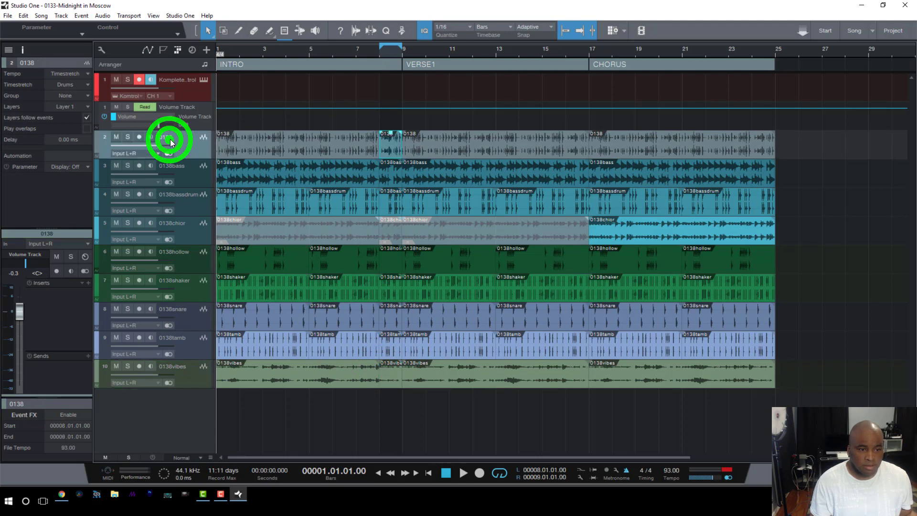
drag(169, 322, 170, 306)
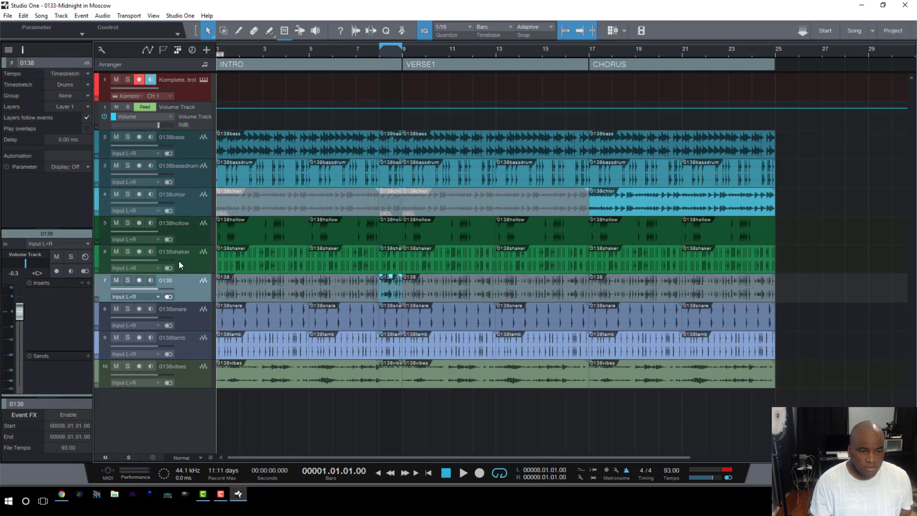
click(179, 253)
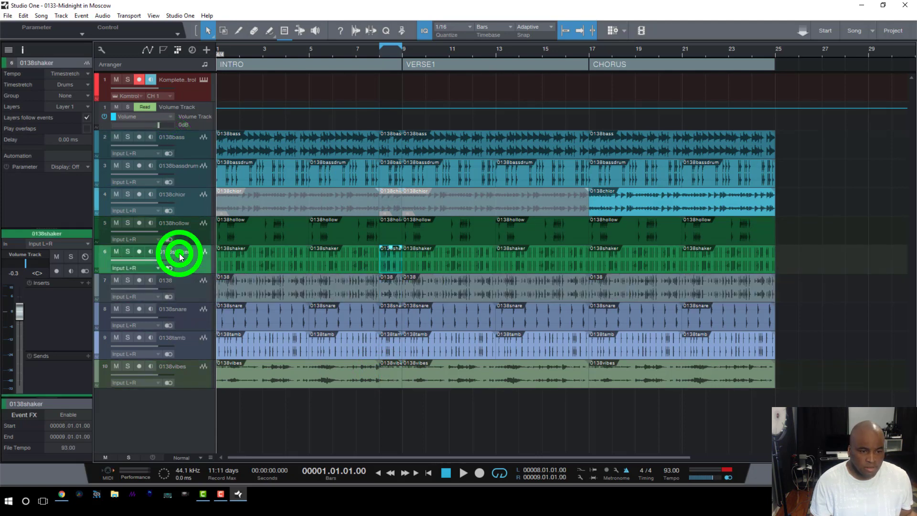
click(185, 165)
drag(174, 245, 174, 244)
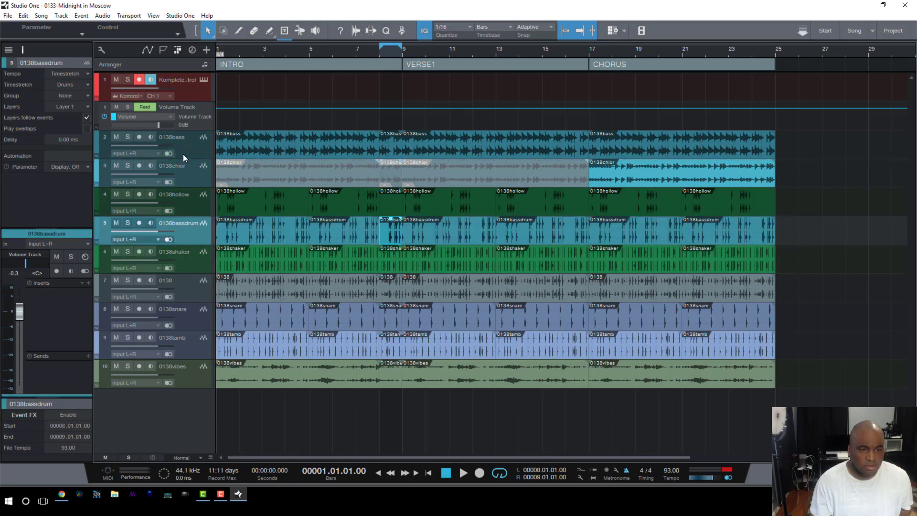
click(180, 196)
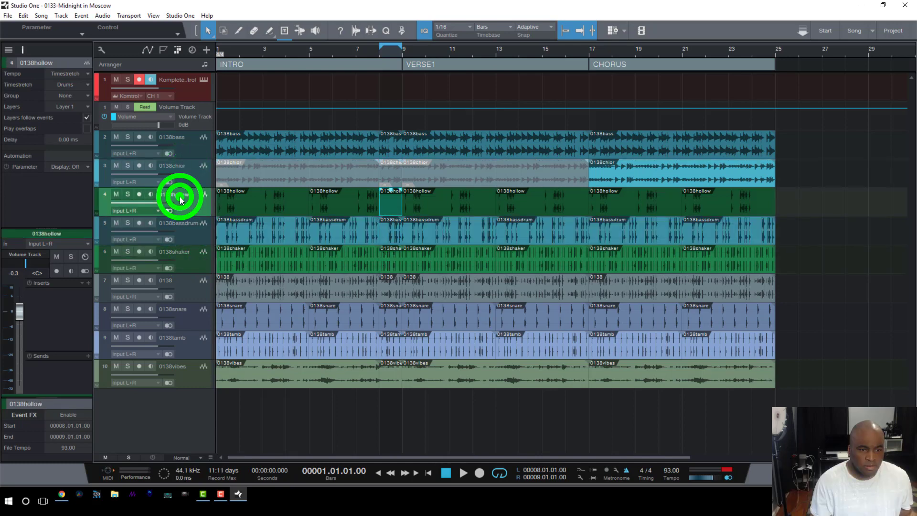
mouse_move(191, 253)
mouse_down()
mouse_move(191, 243)
mouse_move(186, 310)
mouse_move(190, 268)
mouse_up()
drag(188, 370, 191, 192)
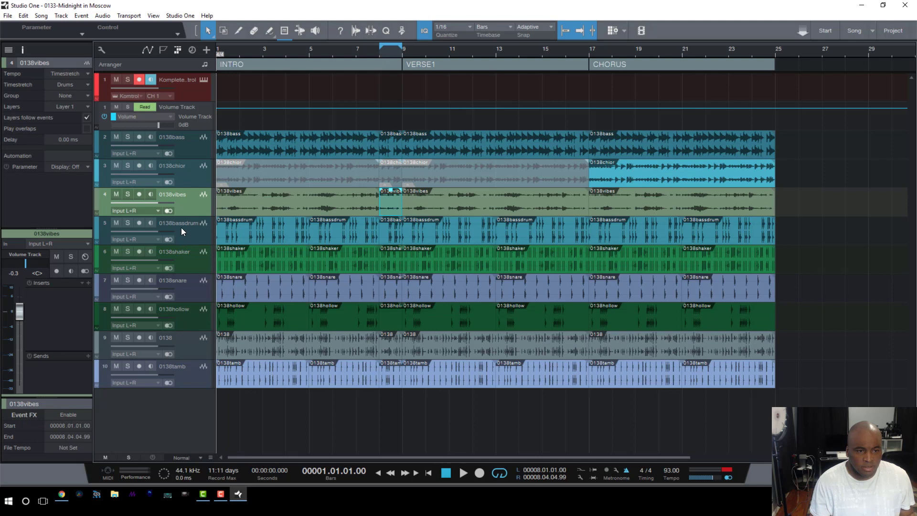
Play the song from bar 2, set the loop range to the INTRO section and listen through to bar 7.
click(242, 50)
key(space)
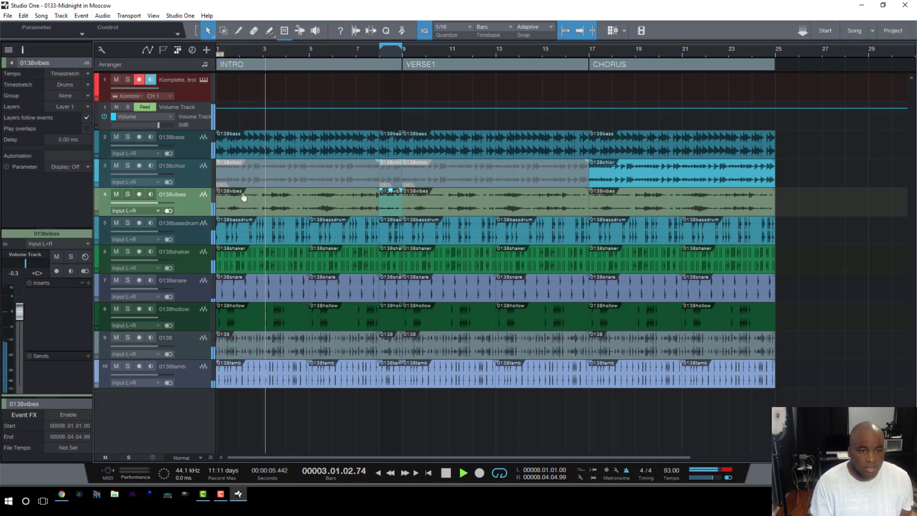
click(289, 58)
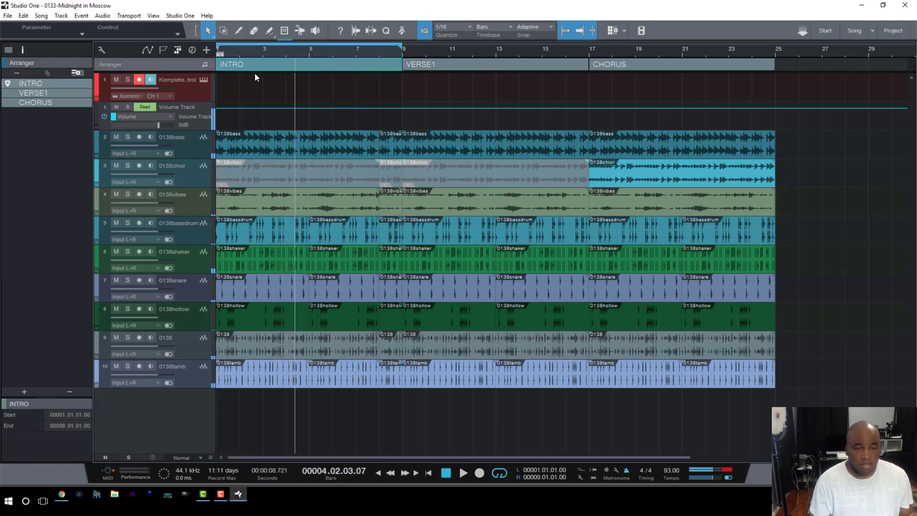
key(space)
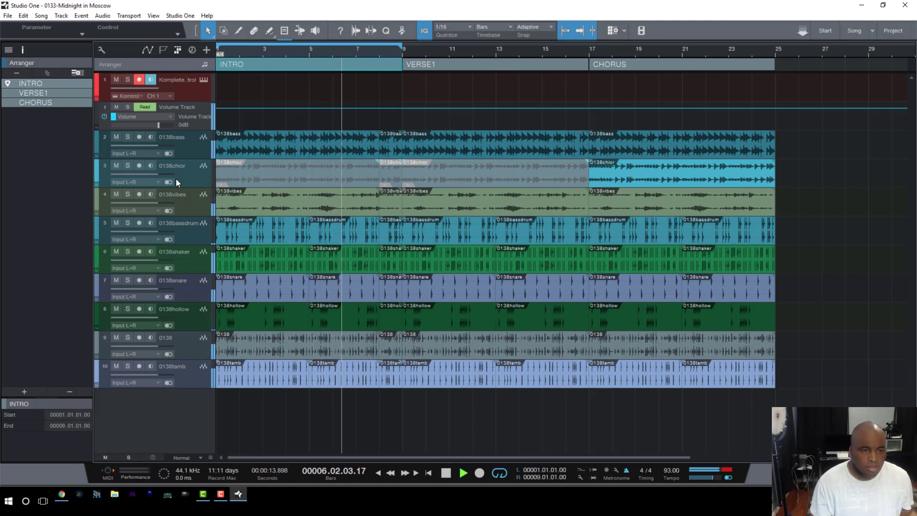
click(243, 68)
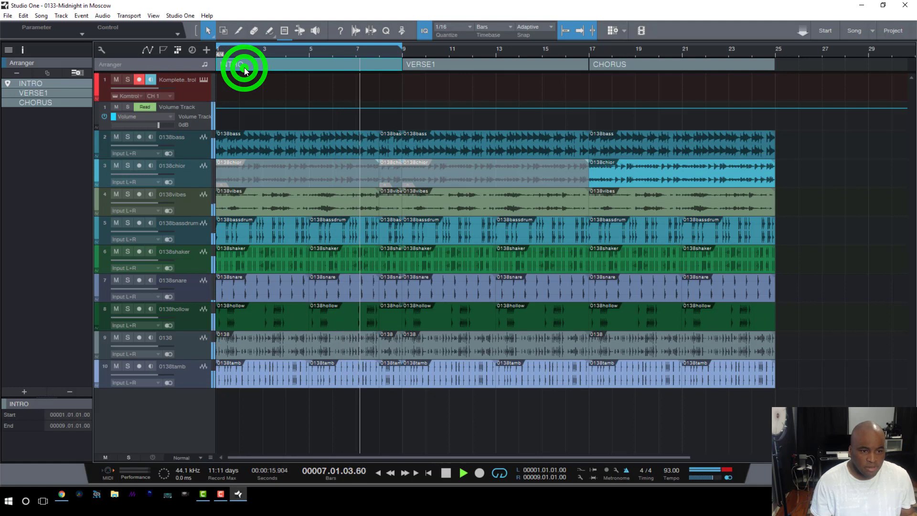
key(space)
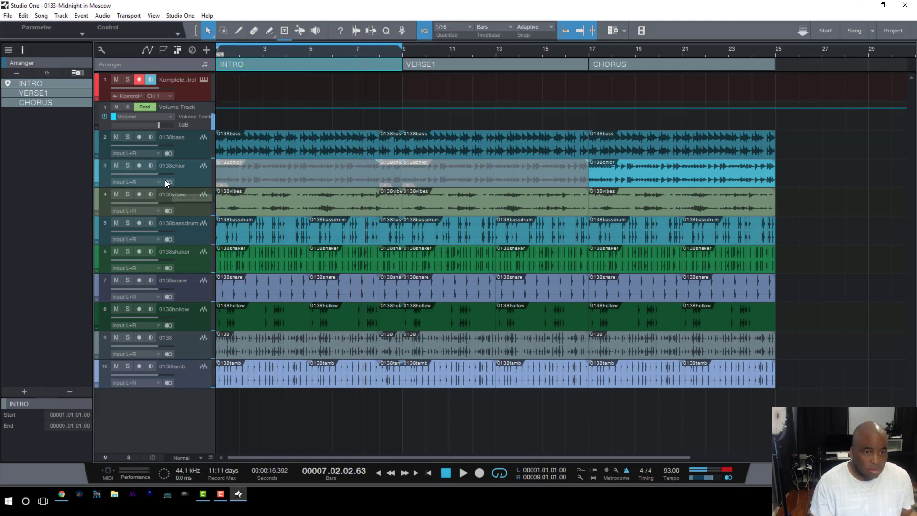
Unmute the 0138chior event spanning bars 1 to 8 of INTRO and start playback from bar 2.
click(241, 179)
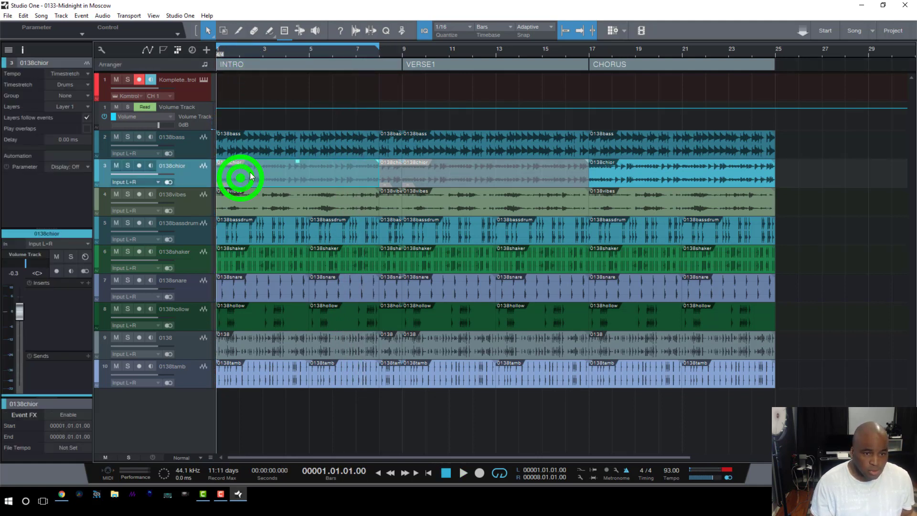
click(252, 171)
click(243, 50)
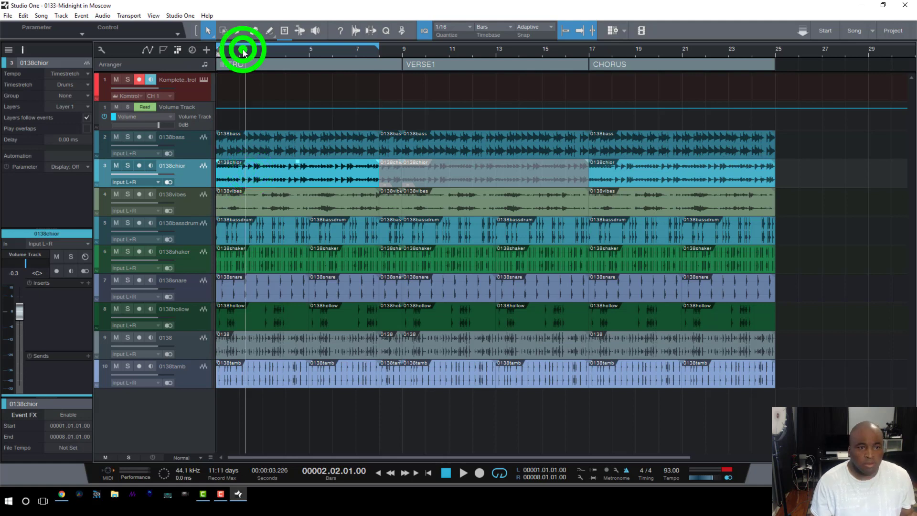
key(space)
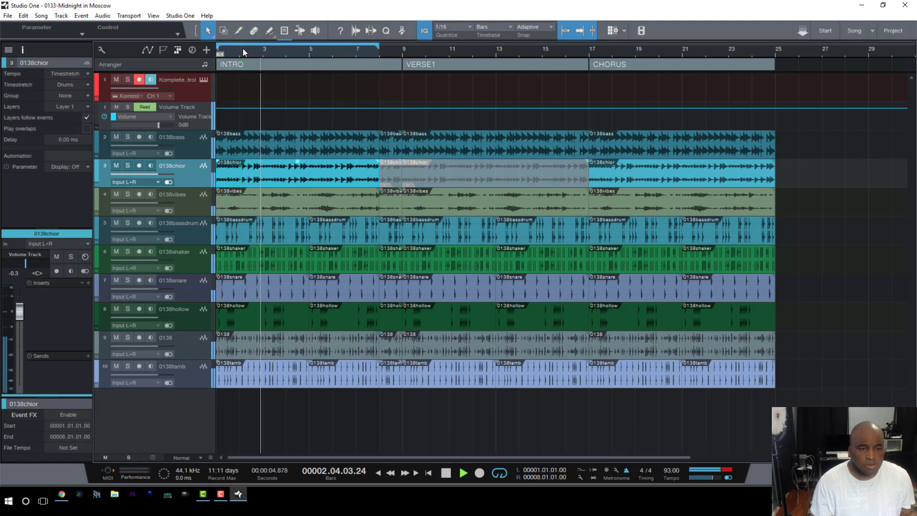
During playback, mute the first INTRO event on the 0138bassdrum, 0138shaker, 0138snare, 0138hollow, 0138, 0138tamb and 0138bass tracks.
click(195, 228)
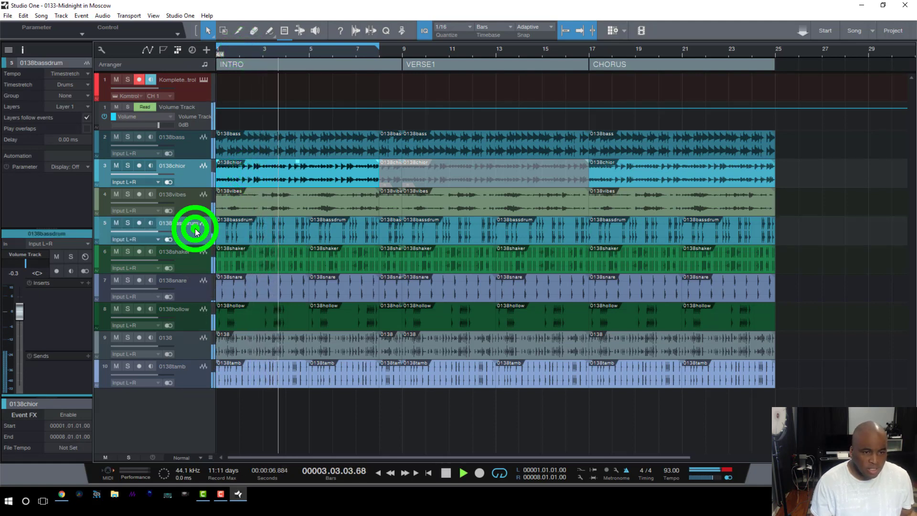
click(247, 232)
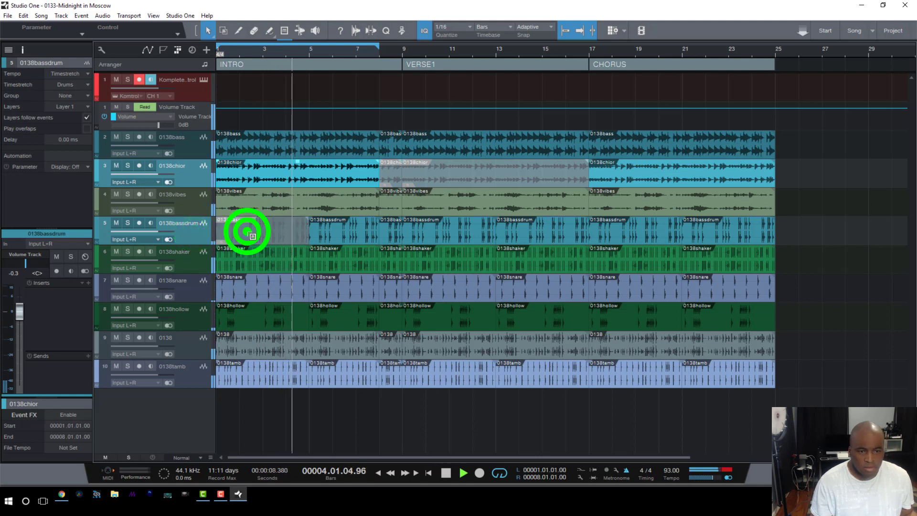
click(254, 260)
click(255, 303)
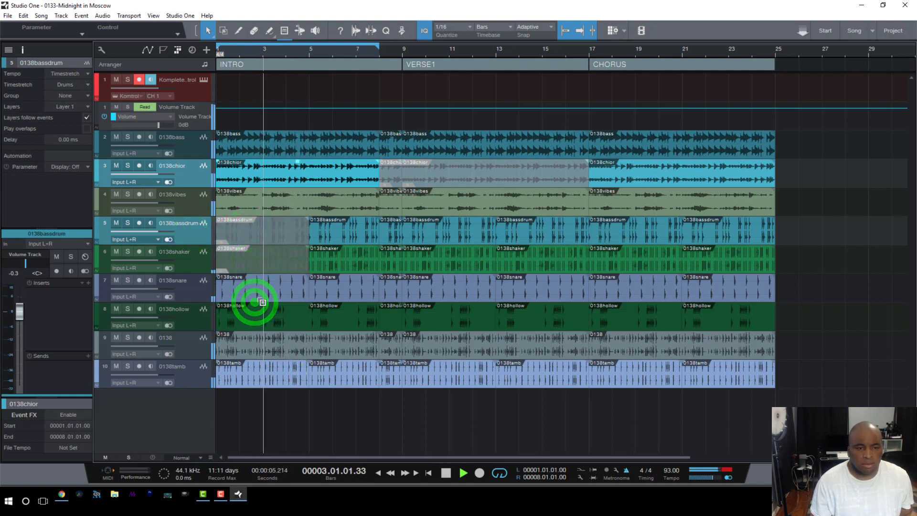
click(256, 290)
click(259, 321)
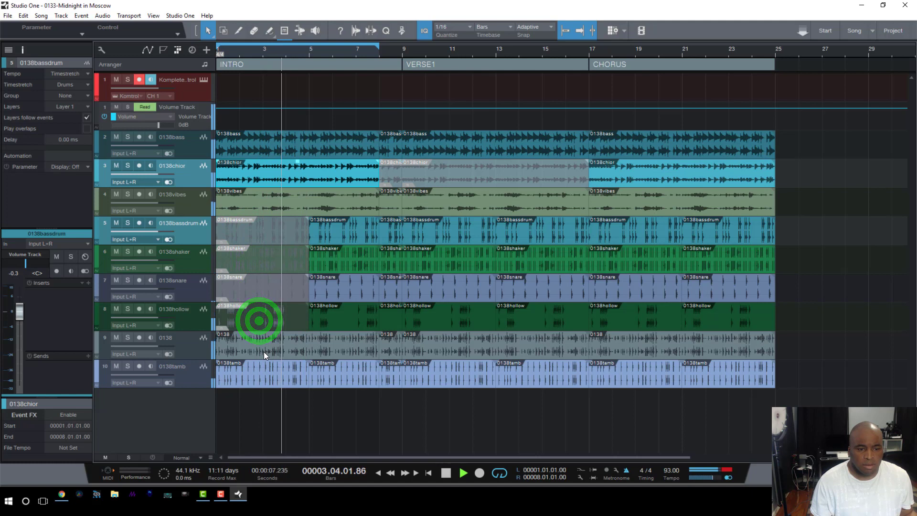
click(264, 352)
click(263, 380)
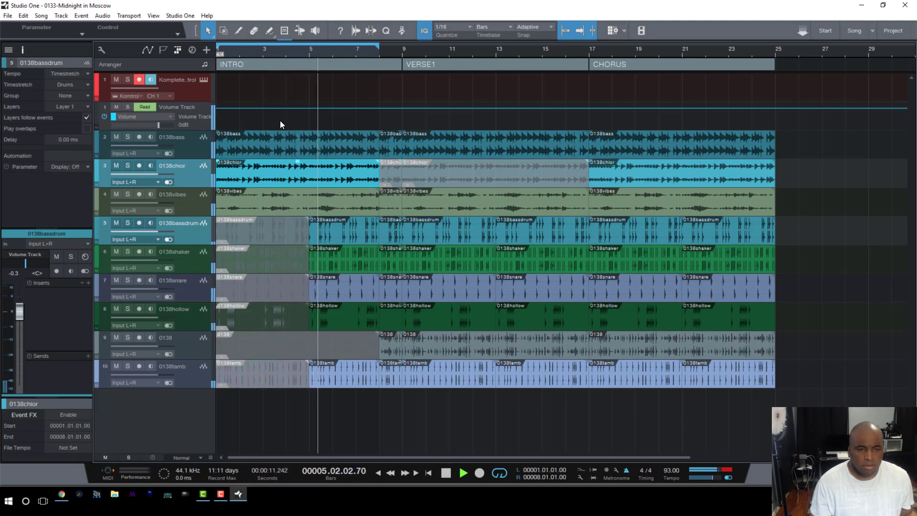
click(271, 145)
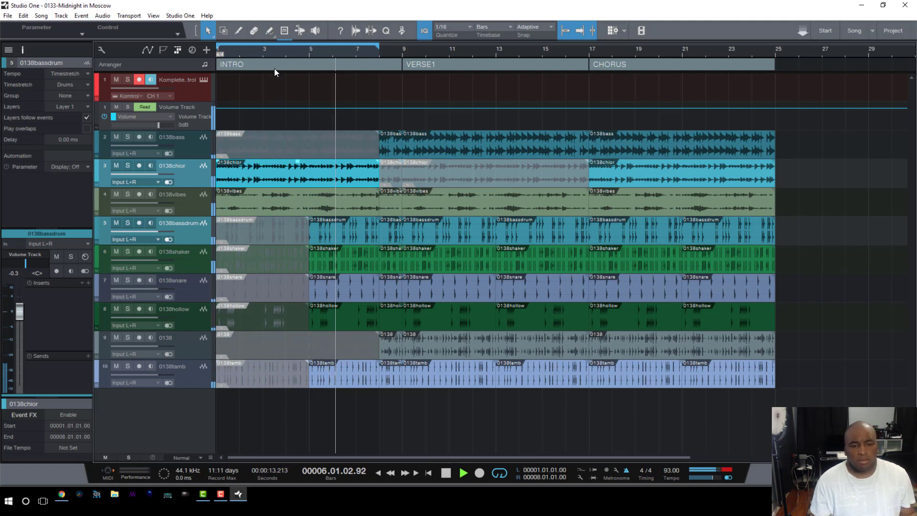
Replay the INTRO from beat 2 of bar 1 to hear its opening with only the choir and vibes.
key(space)
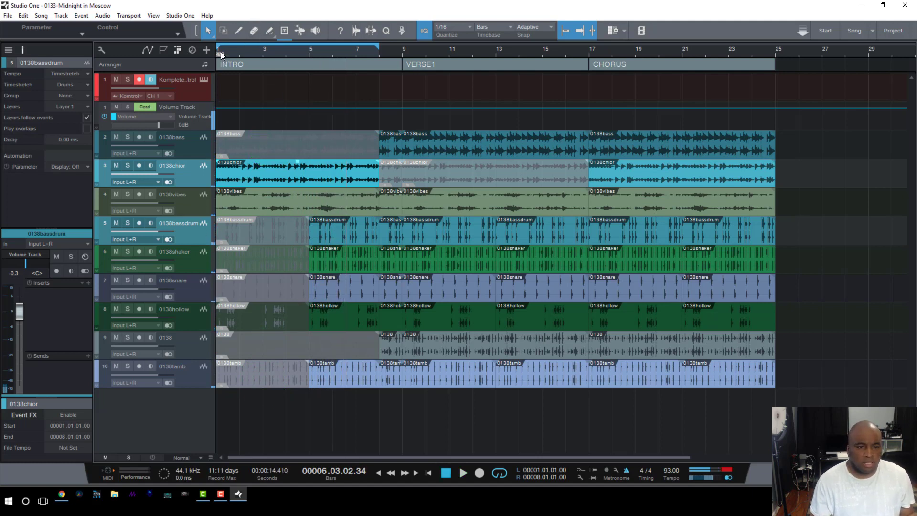
click(220, 50)
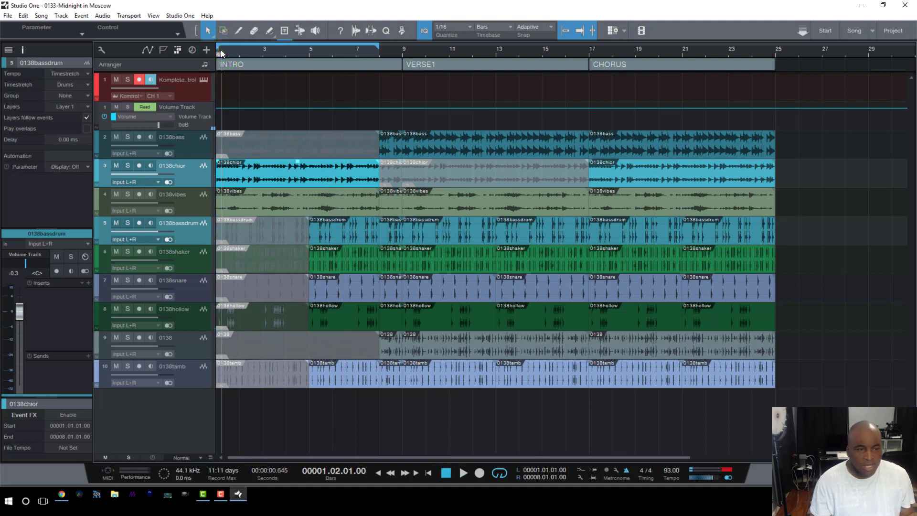
double_click(220, 49)
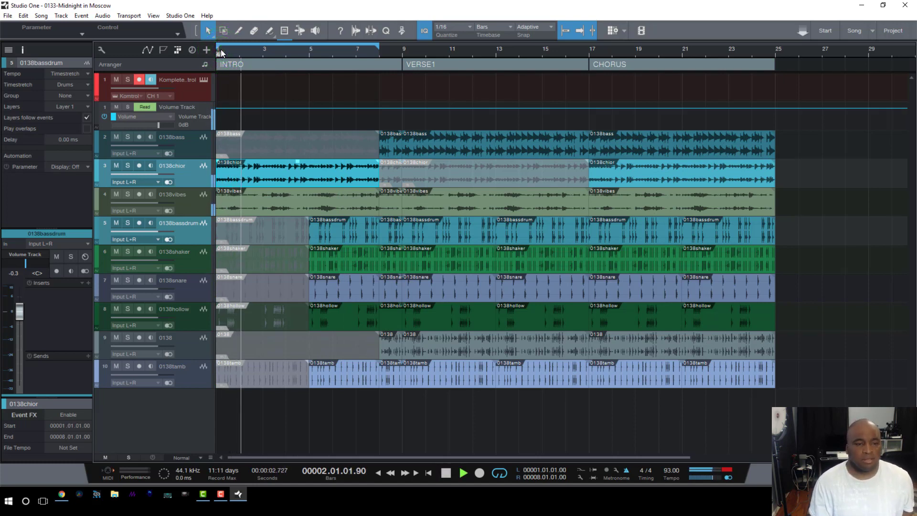
Show the Marker track above the Arranger track and stop playback with looping turned off.
click(163, 50)
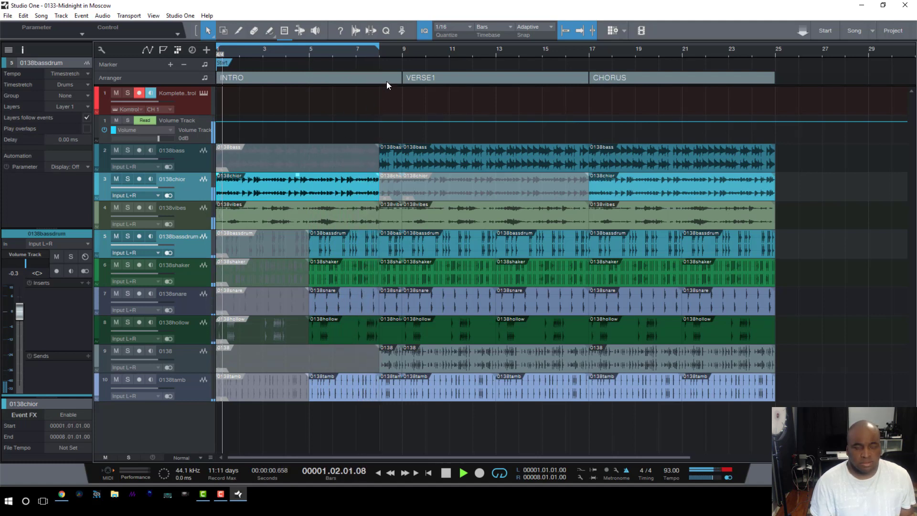
key(space)
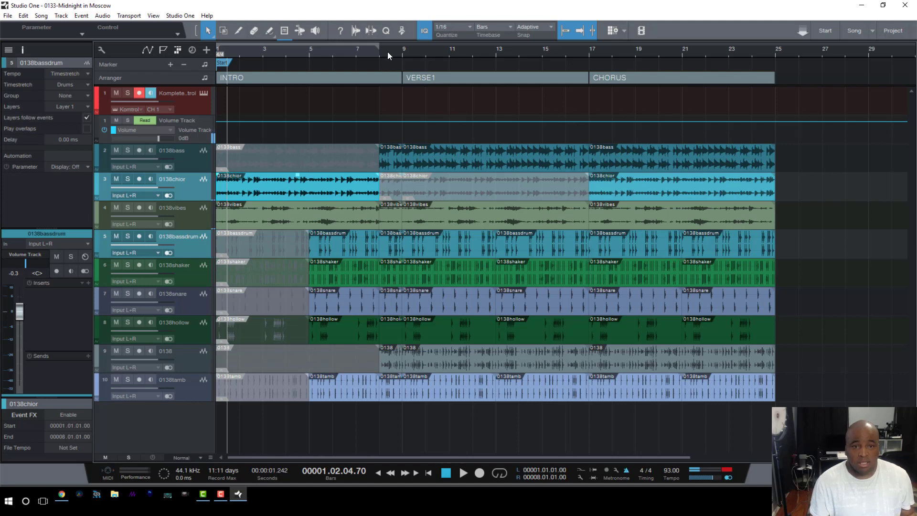
click(369, 77)
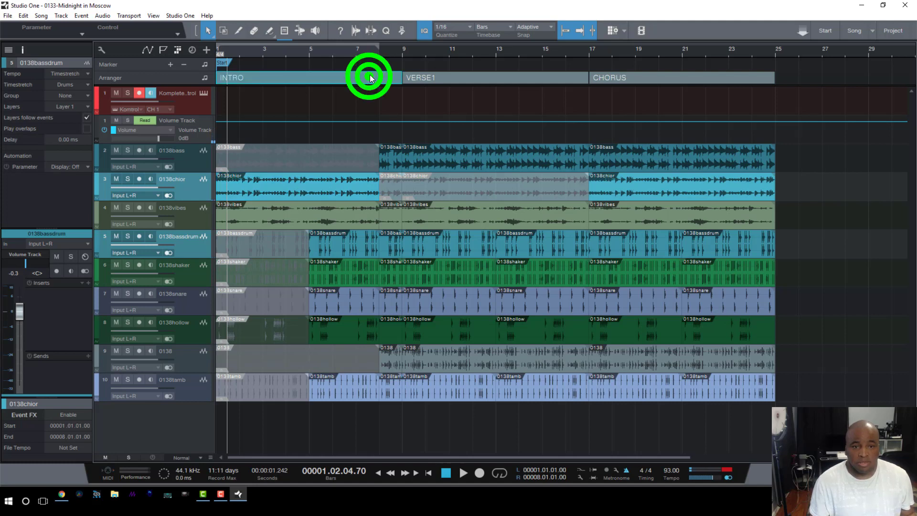
Play the end of INTRO from bar 7 beat 4 to check the transition in bar 8.
click(385, 48)
click(373, 49)
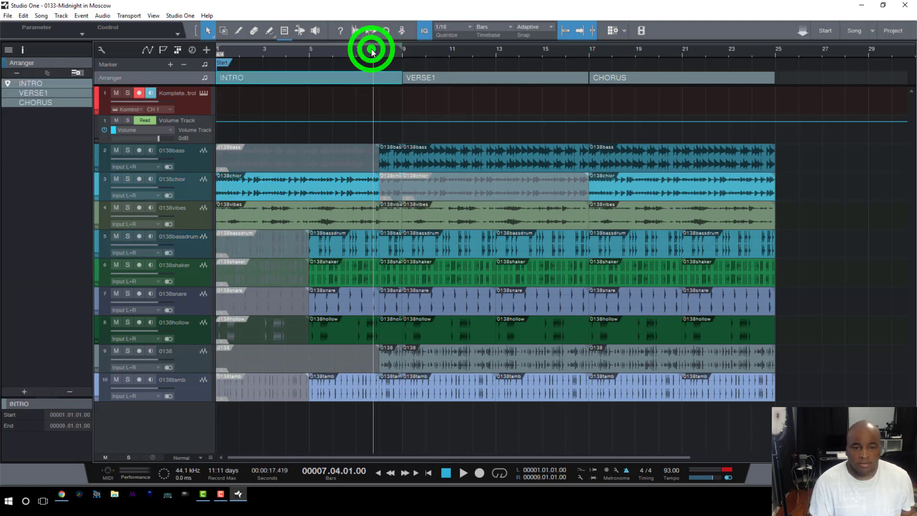
key(space)
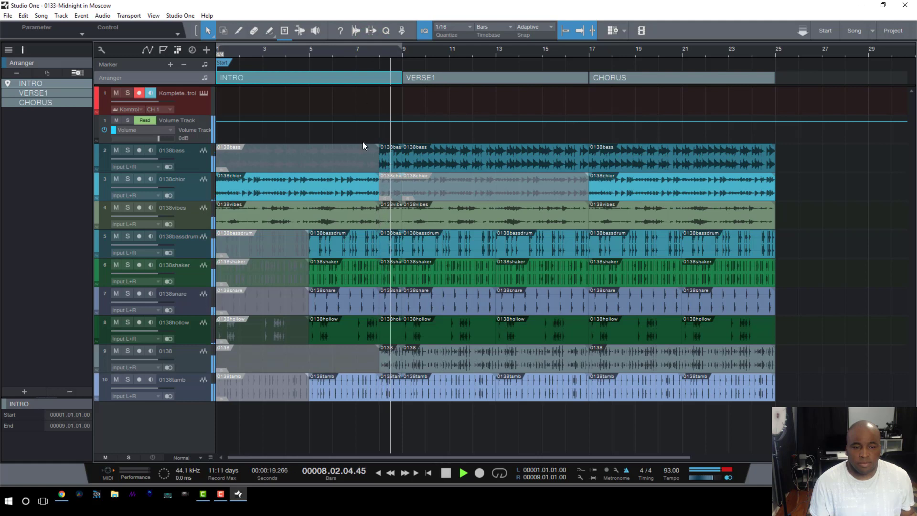
key(space)
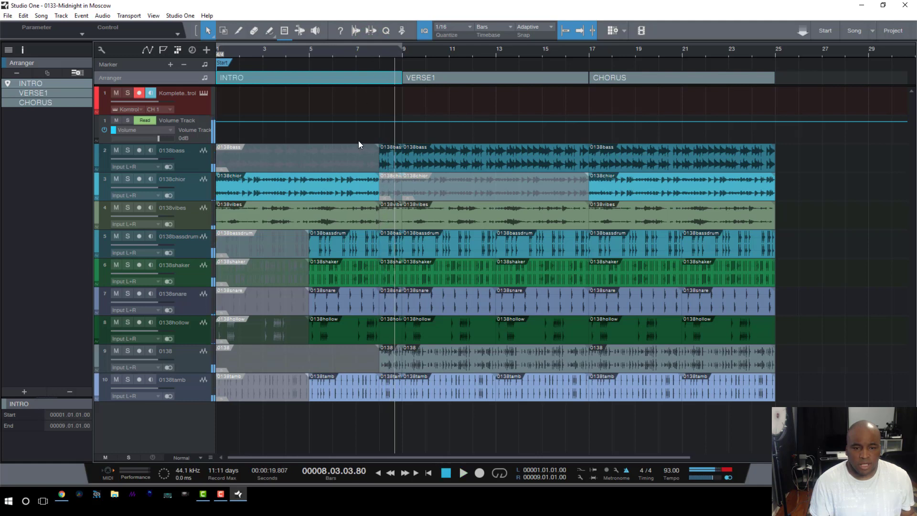
Unmute the 0138chior event in bar 8 of INTRO and replay the transition up to VERSE1.
click(349, 50)
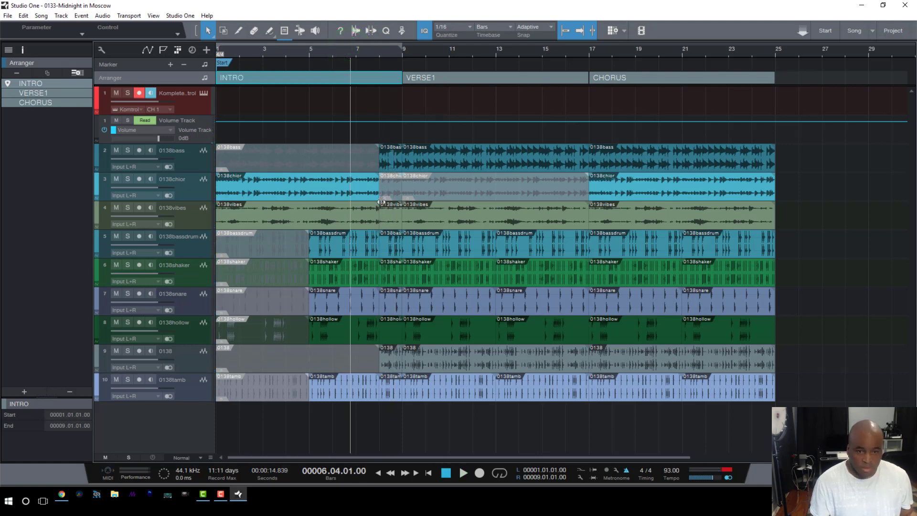
click(391, 184)
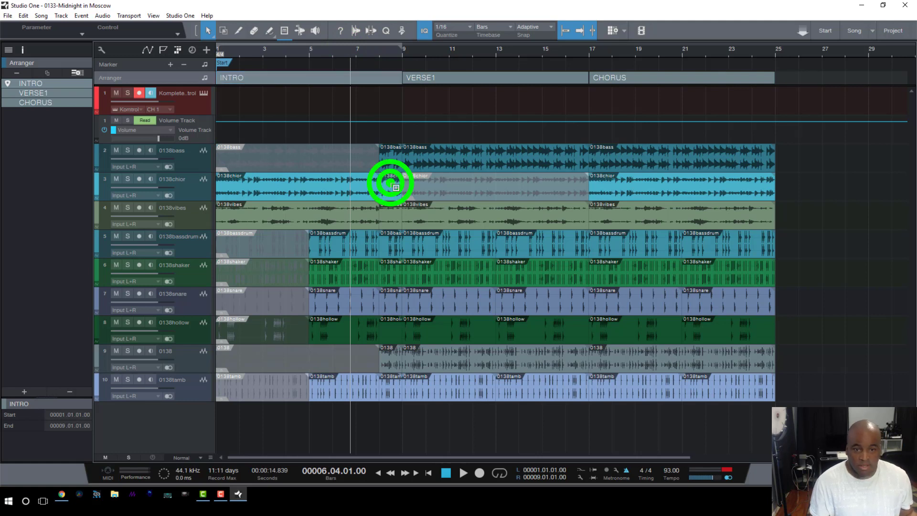
click(361, 53)
key(space)
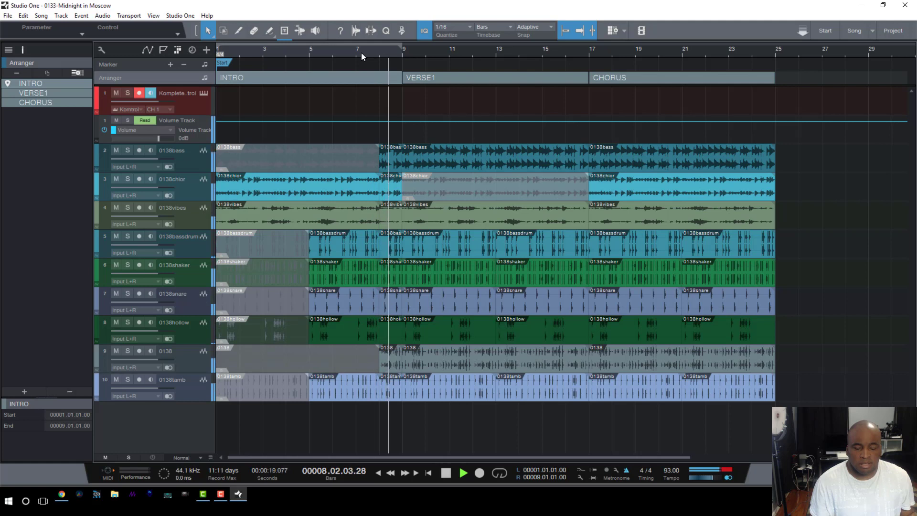
key(space)
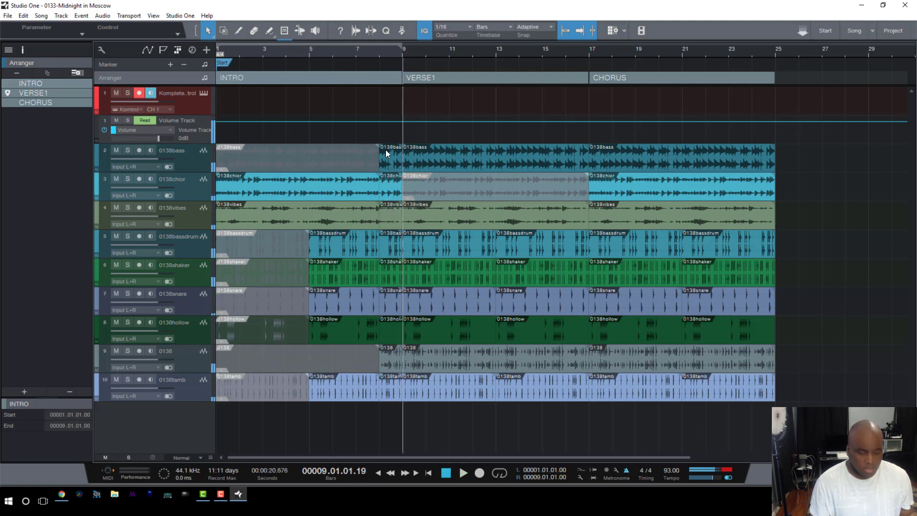
Mute the 0138bass event in bar 8 of INTRO and play the transition through the first half of VERSE1.
ctrl+click(385, 151)
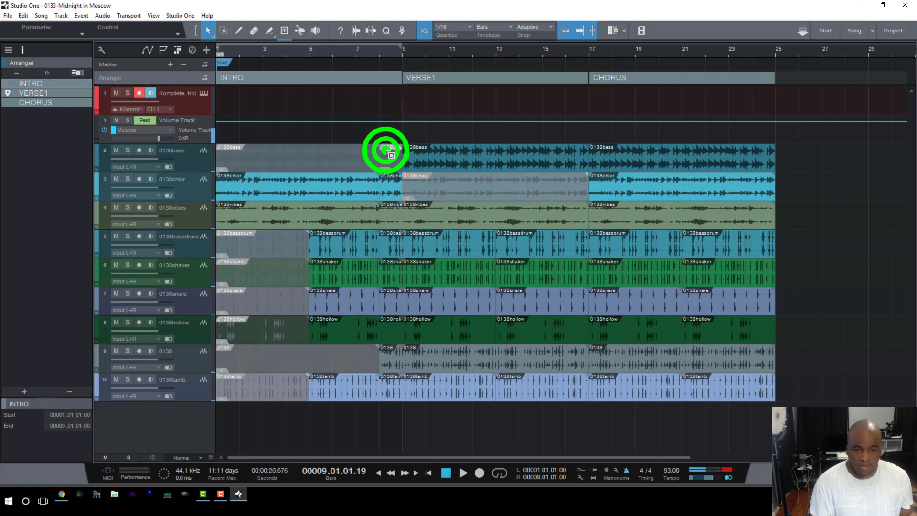
click(378, 51)
key(space)
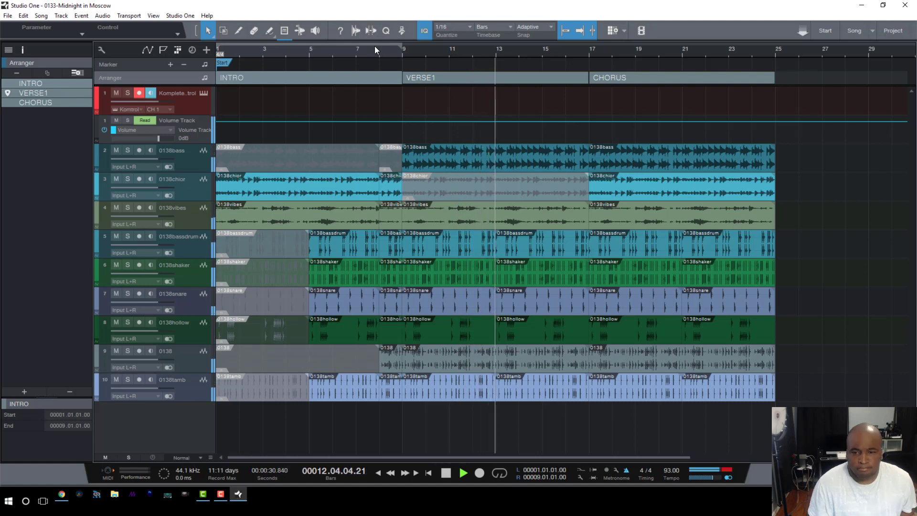
key(space)
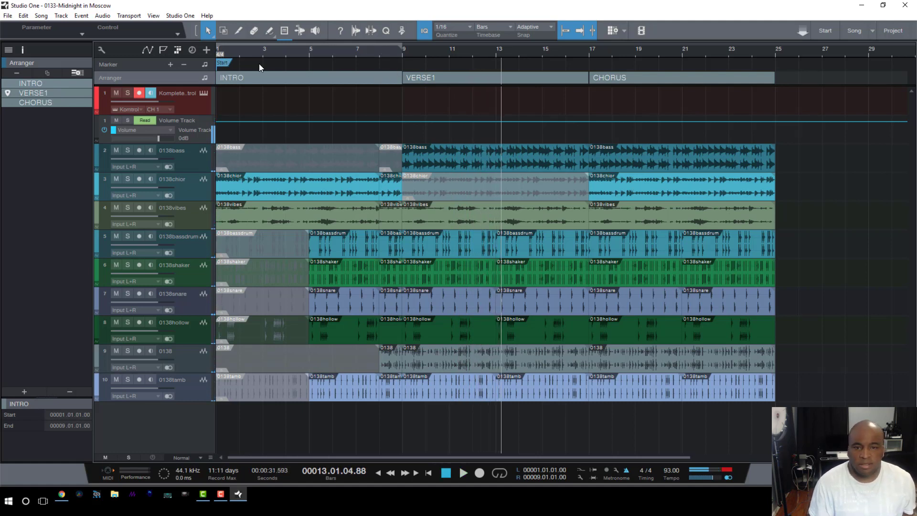
Duplicate the VERSE1 arranger section three times so four VERSE1 sections follow INTRO.
click(447, 79)
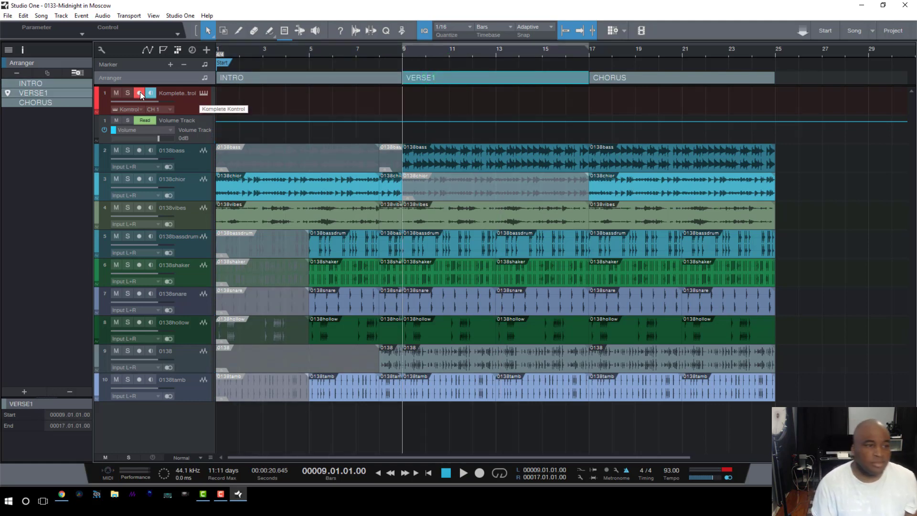
click(31, 85)
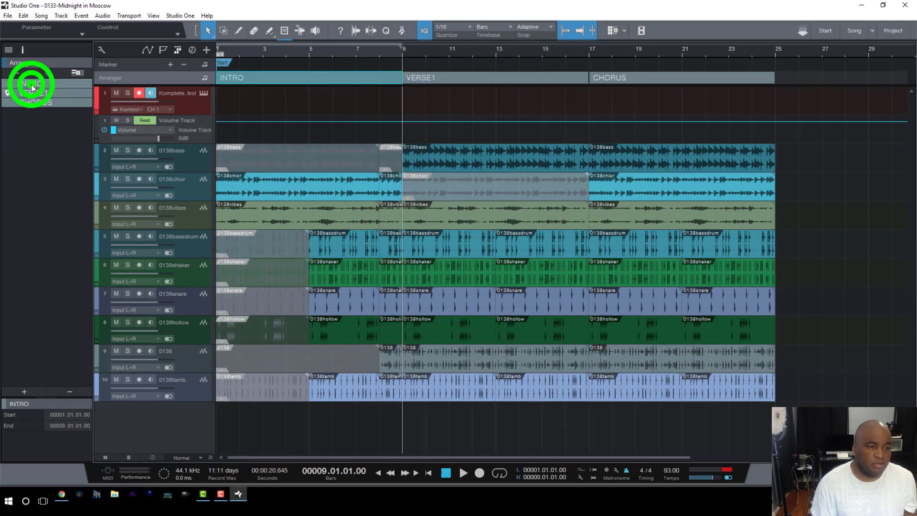
click(30, 93)
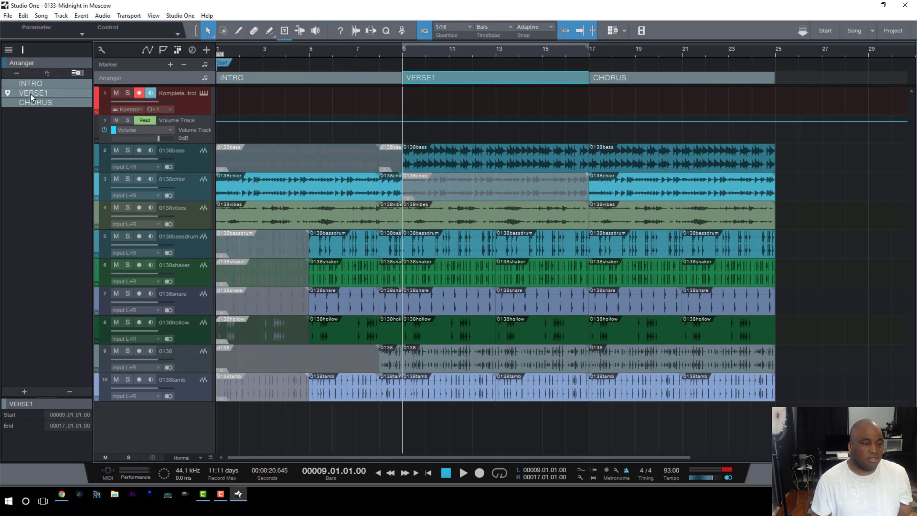
key(ctrl+d)
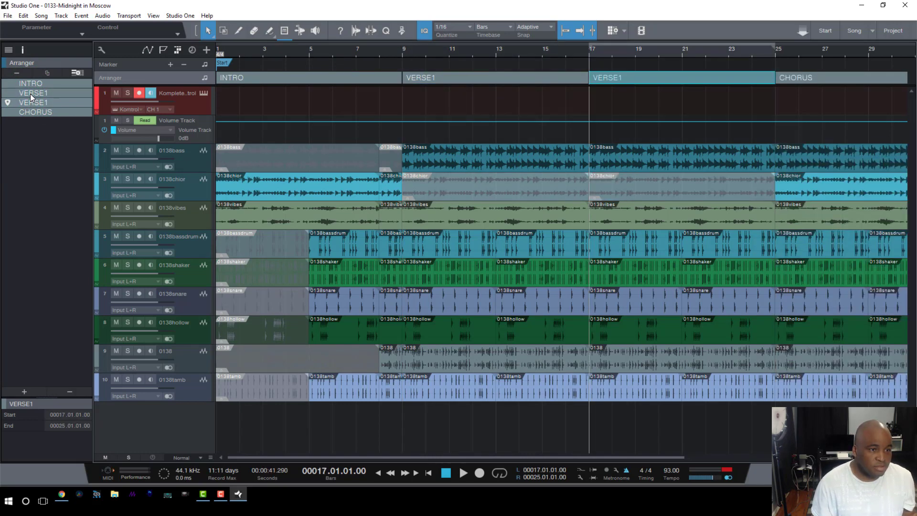
key(ctrl+d)
key(ctrl+d)
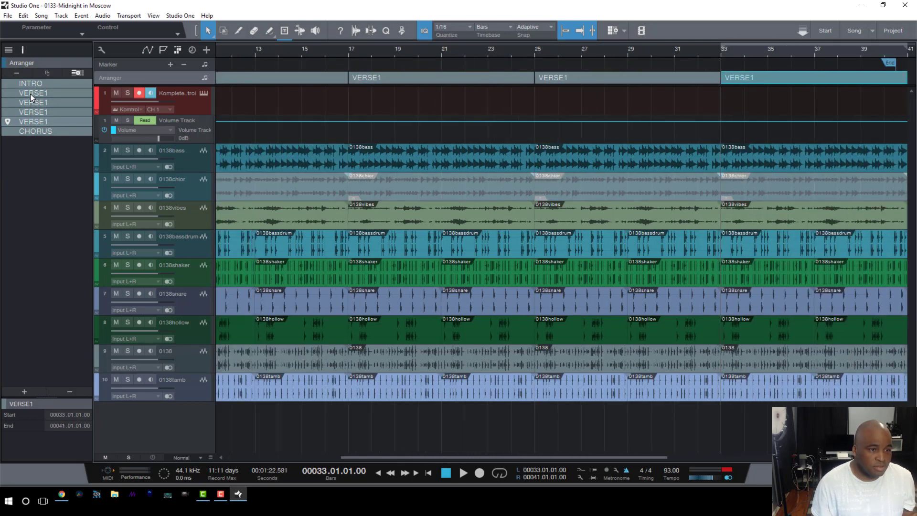
Duplicate the CHORUS arranger section twice so the song ends with three CHORUS sections.
click(35, 136)
key(ctrl+d)
key(ctrl+d)
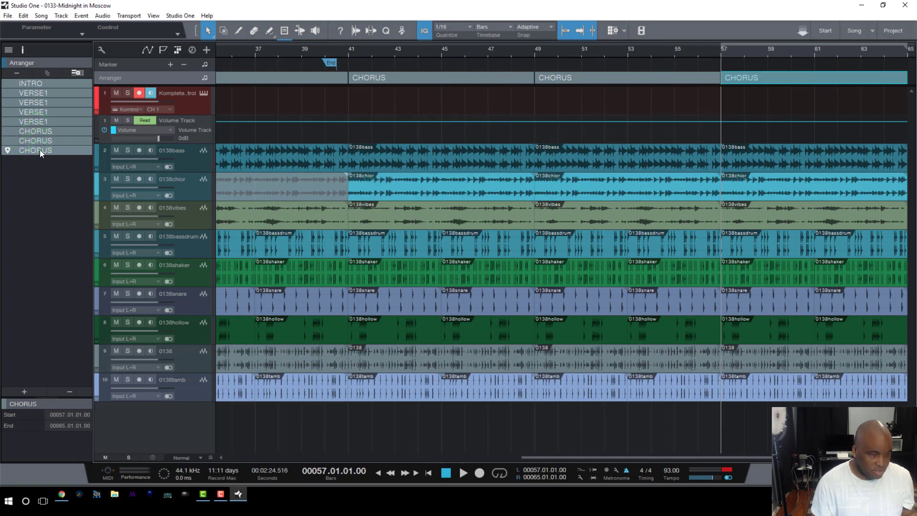
Play the arrangement from the end of bar 4 in INTRO into the first VERSE1.
click(7, 84)
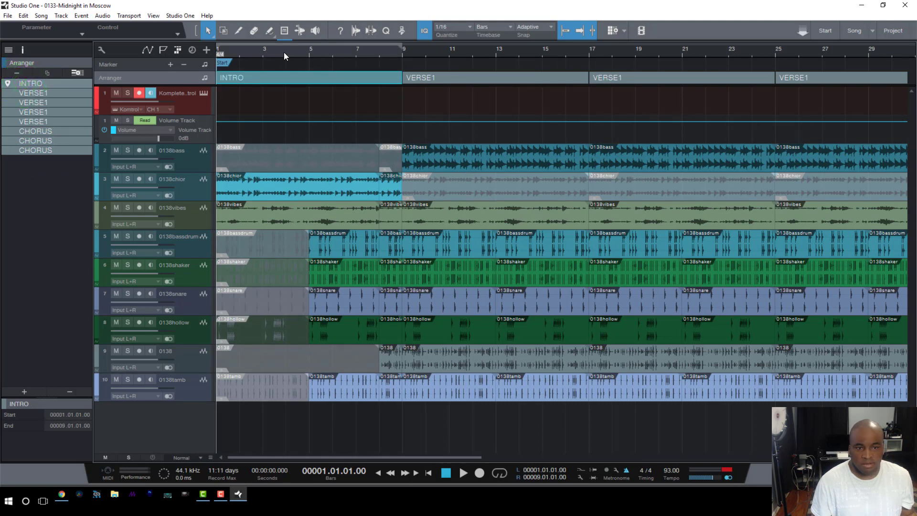
double_click(302, 52)
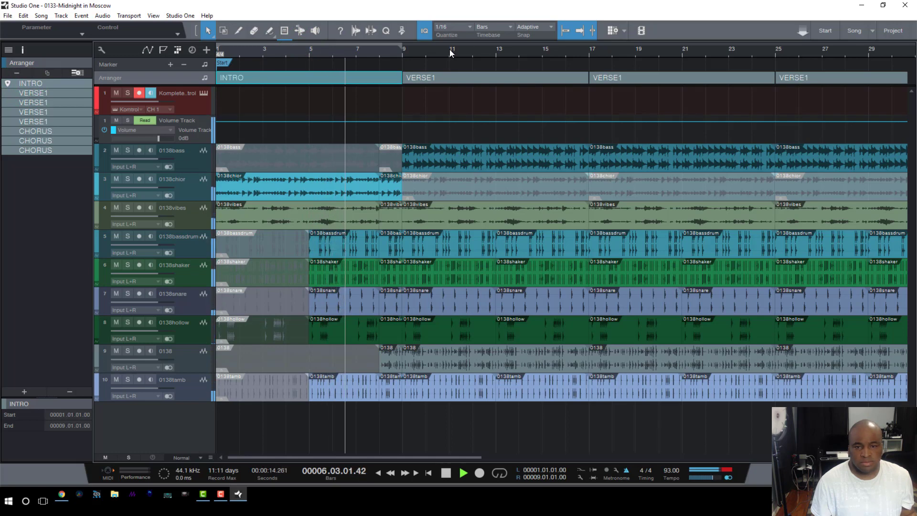
drag(449, 50, 447, 39)
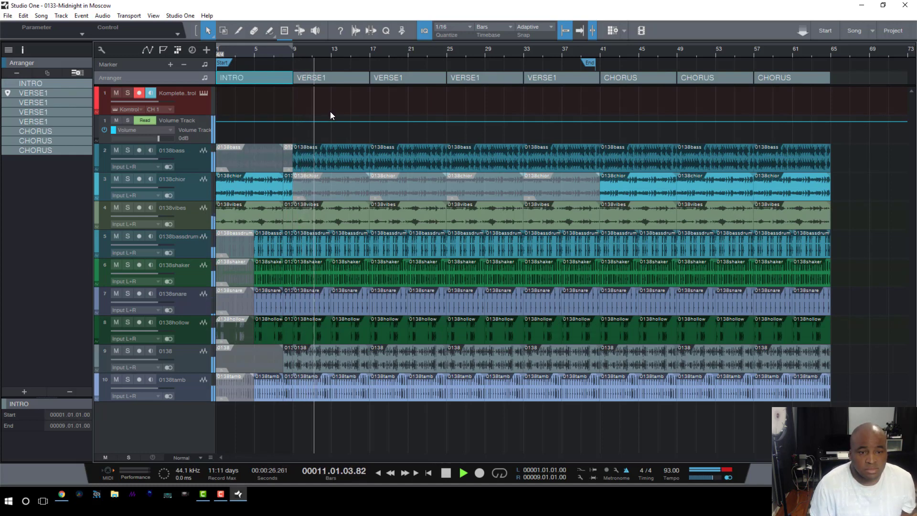
key(space)
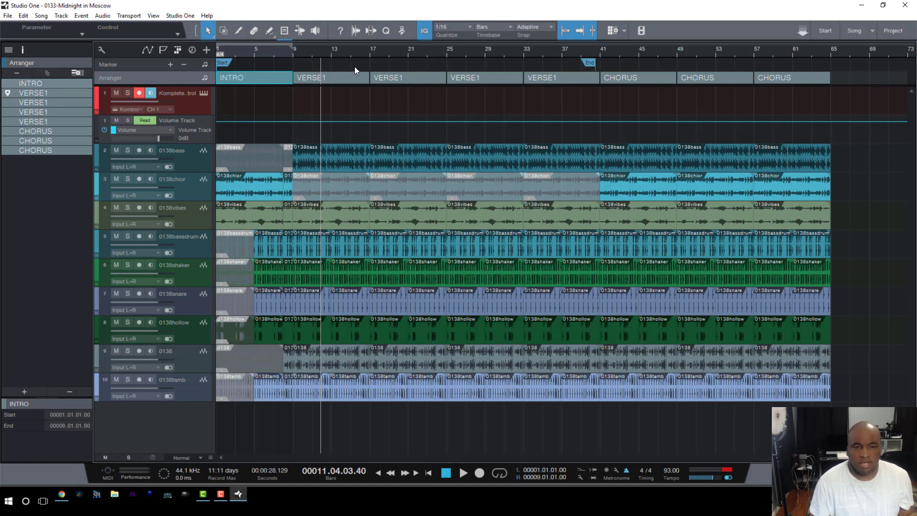
Play the start of the second VERSE1 section from bar 17 for about two bars.
click(368, 62)
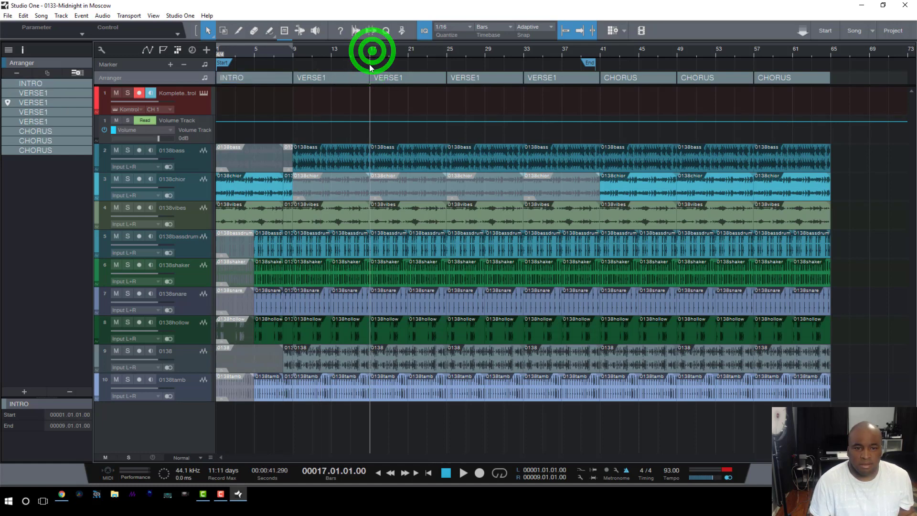
click(371, 95)
key(space)
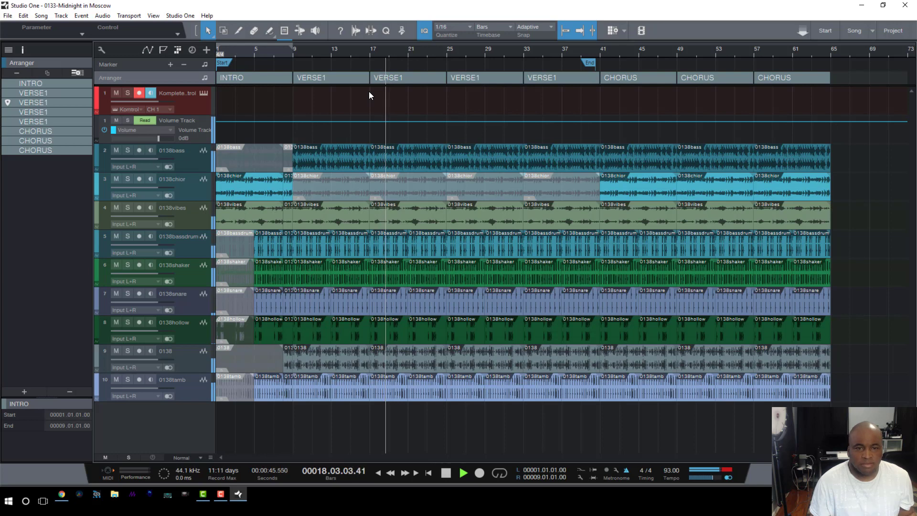
key(space)
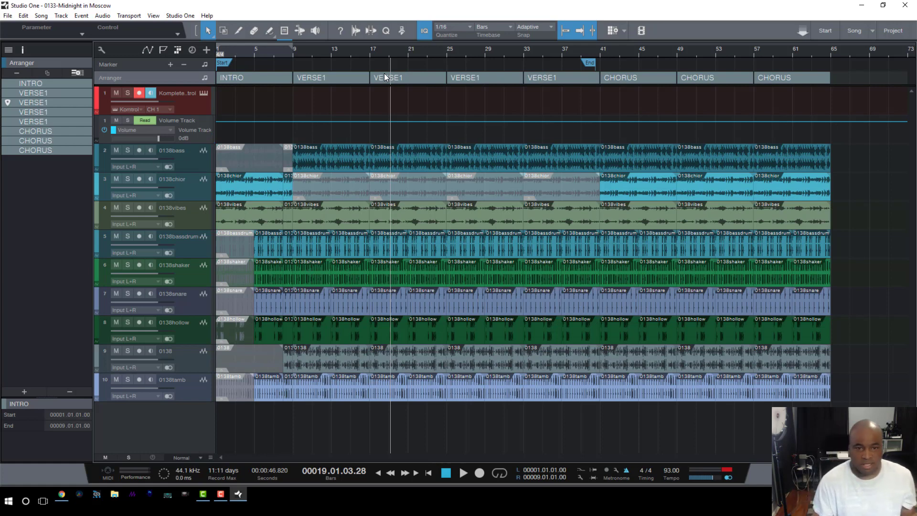
Move the song's End marker to bar 65, at the end of the last CHORUS.
drag(592, 65, 830, 67)
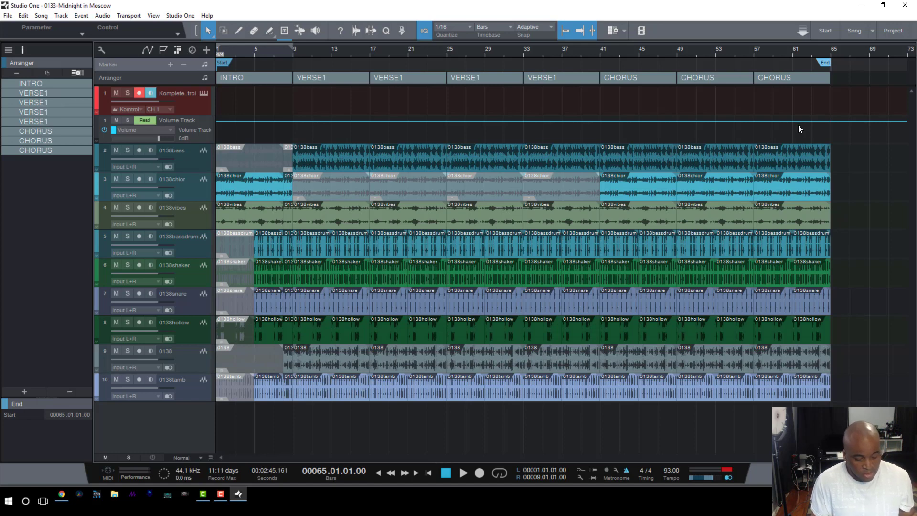
Show the mixer at a reduced height and activate the iZotope Ozone 5 insert on the main output.
key(F3)
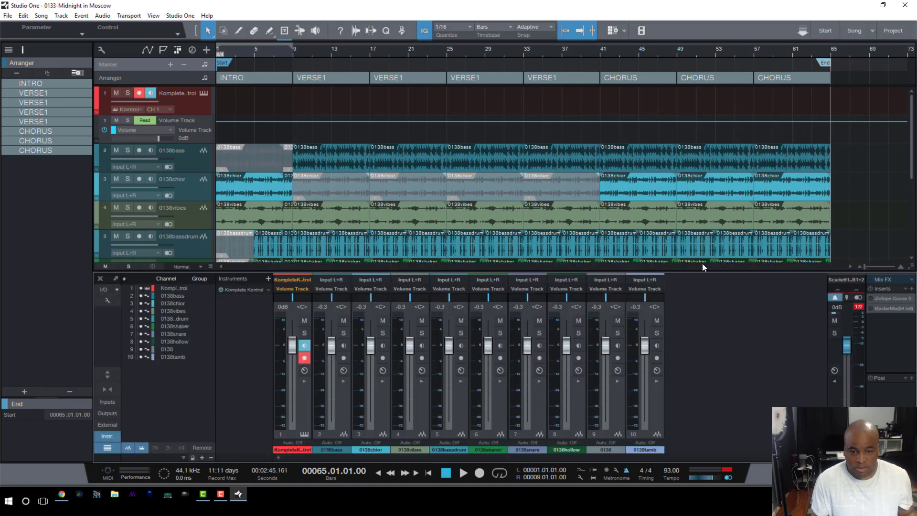
drag(649, 274, 649, 316)
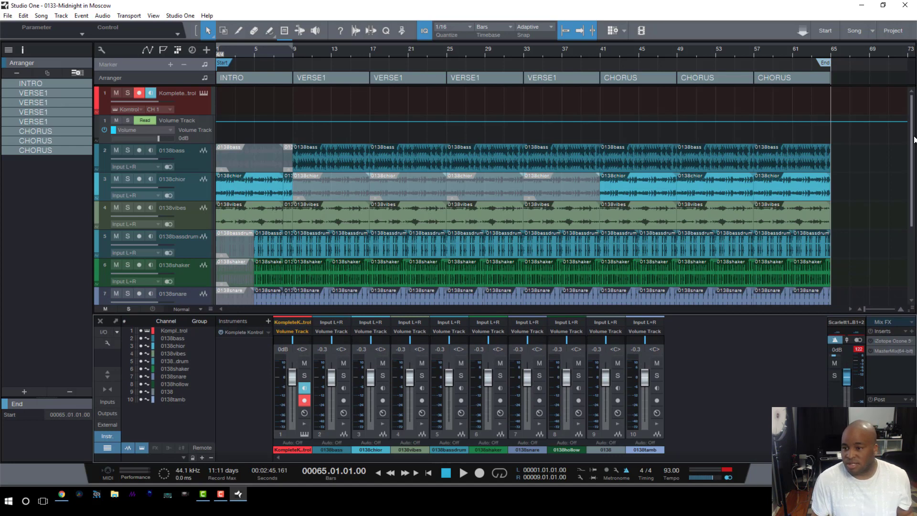
drag(912, 135, 907, 205)
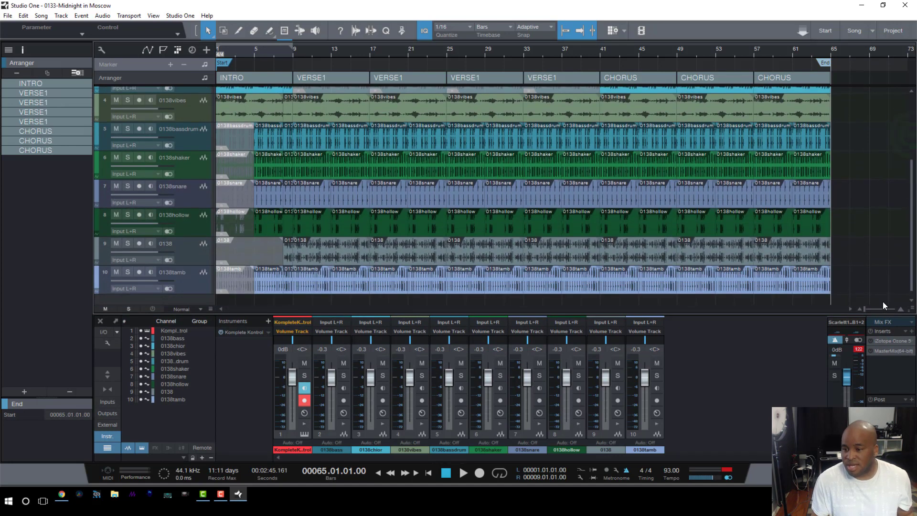
click(870, 341)
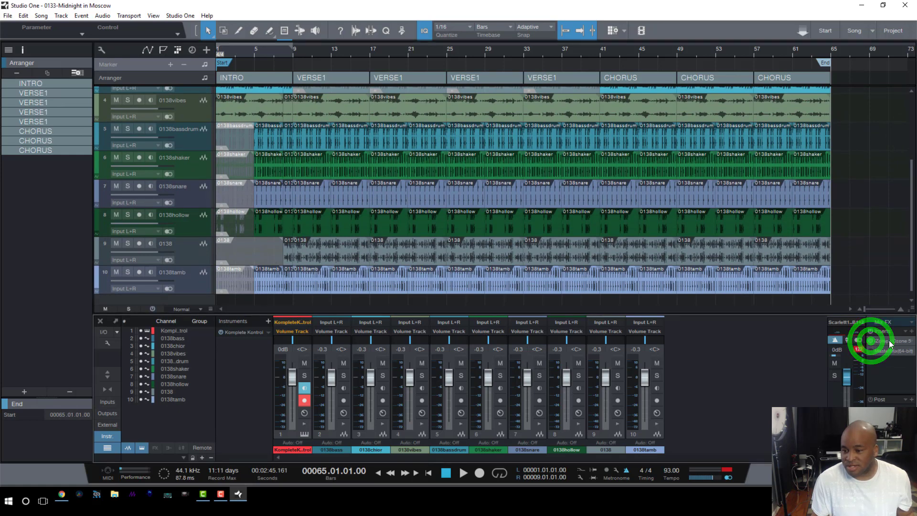
click(890, 342)
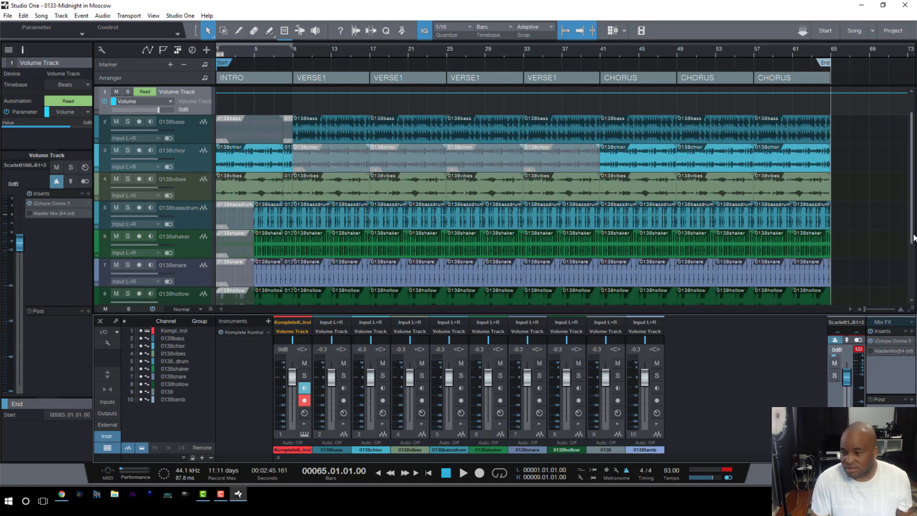
drag(913, 232, 908, 253)
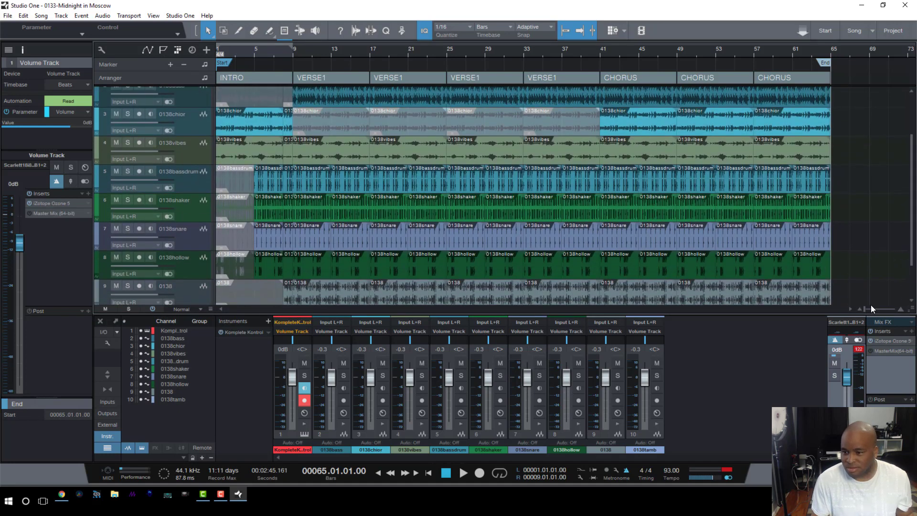
Open iZotope Ozone 5, load the preset 4-Band Master - Punchy Dynamics, and close the Preset Manager.
click(883, 341)
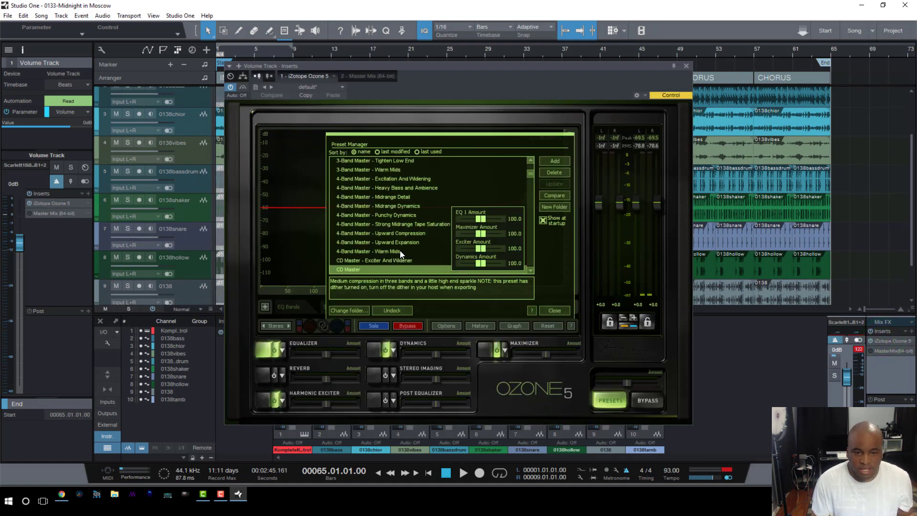
click(395, 216)
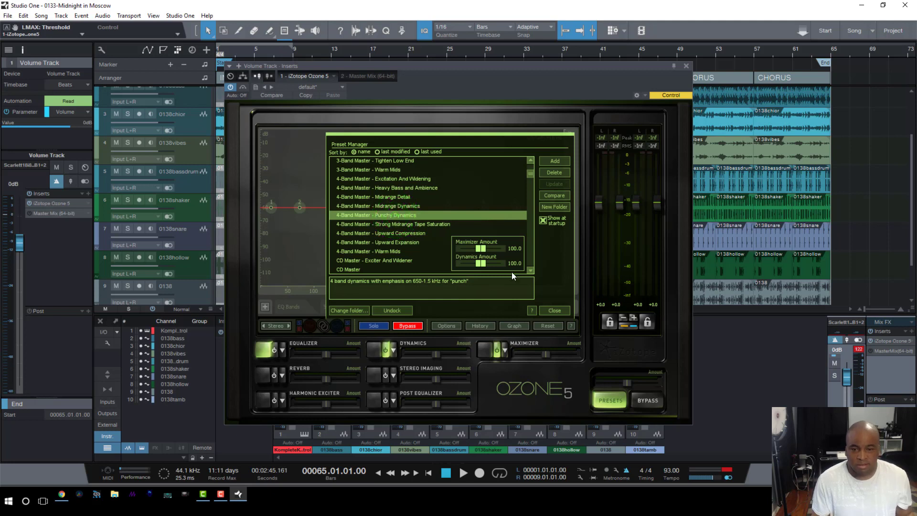
click(553, 311)
Play the INTRO from about bar 6 to hear the mix through the Ozone 5 preset.
click(266, 50)
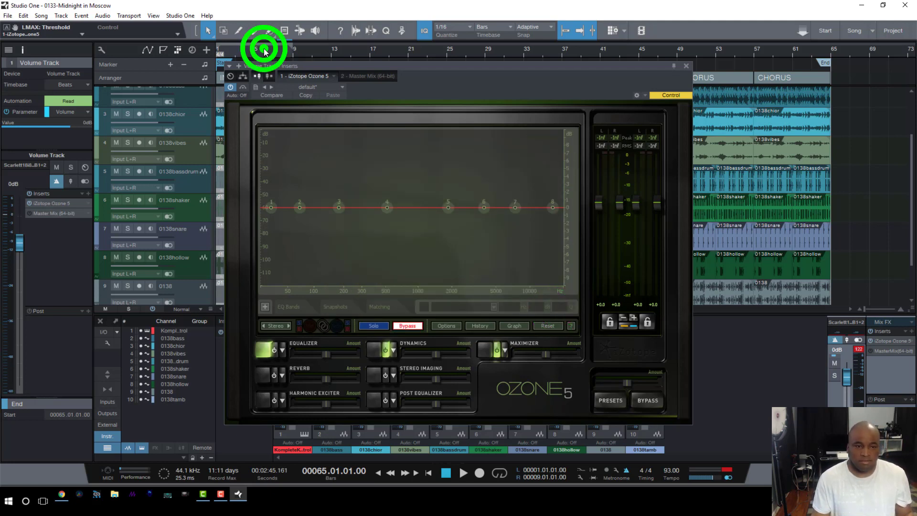
key(space)
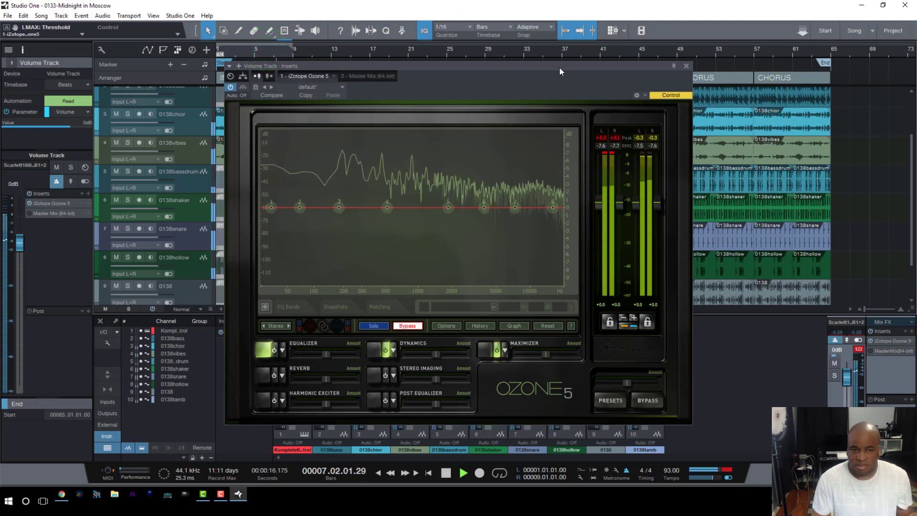
key(space)
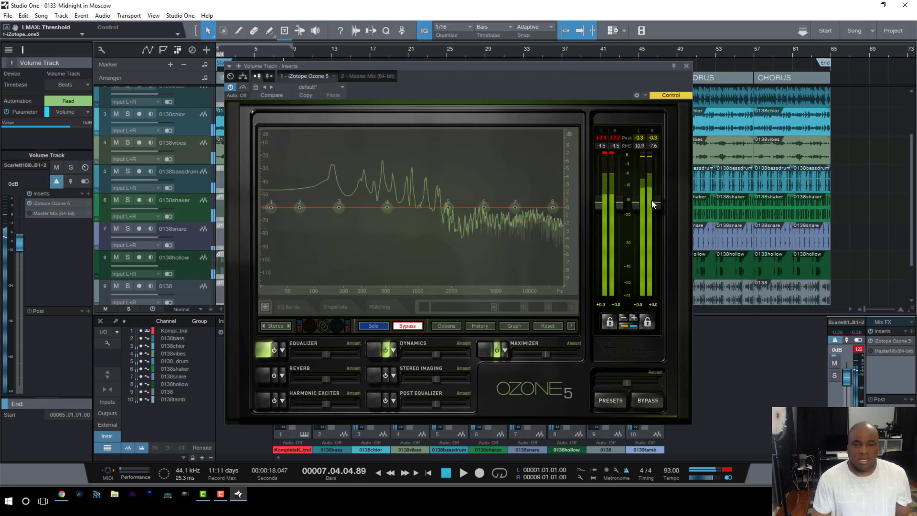
Close the Ozone 5 window, slightly reduce the mixer's height, and play the second VERSE1 from about bar 23.
click(687, 66)
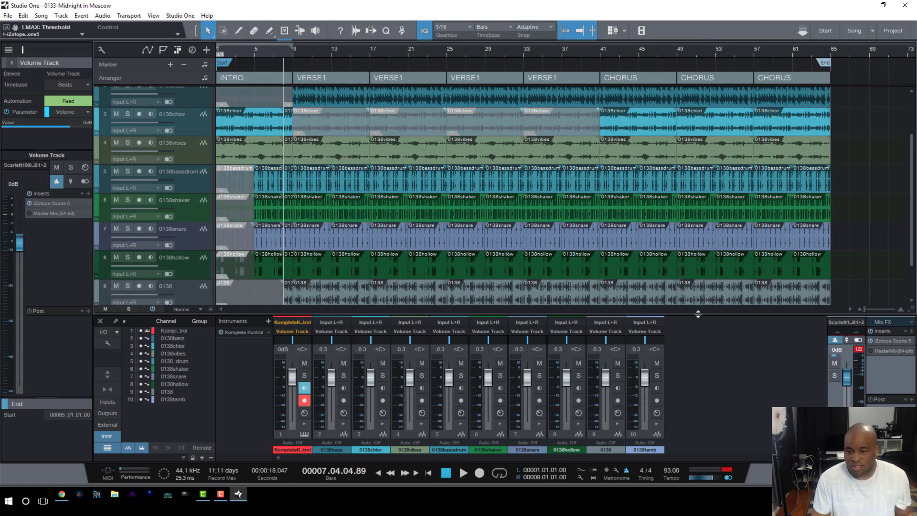
drag(697, 314, 698, 316)
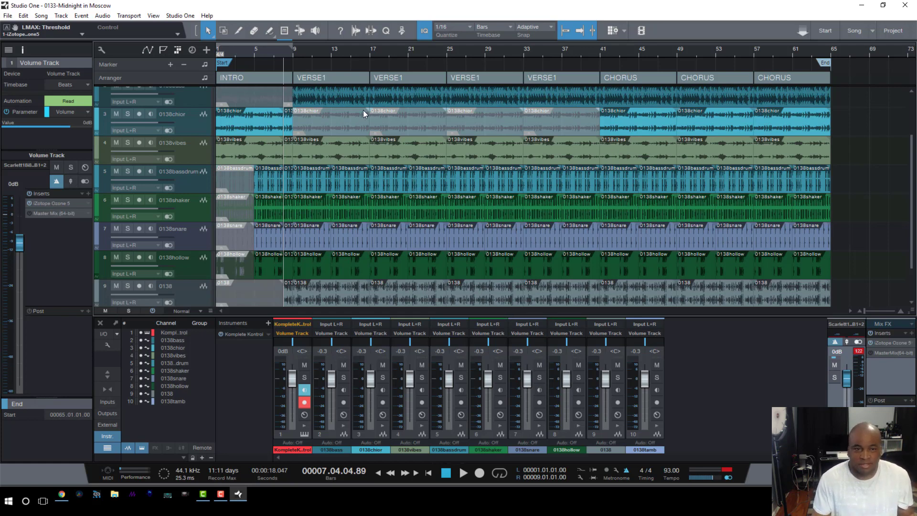
click(430, 50)
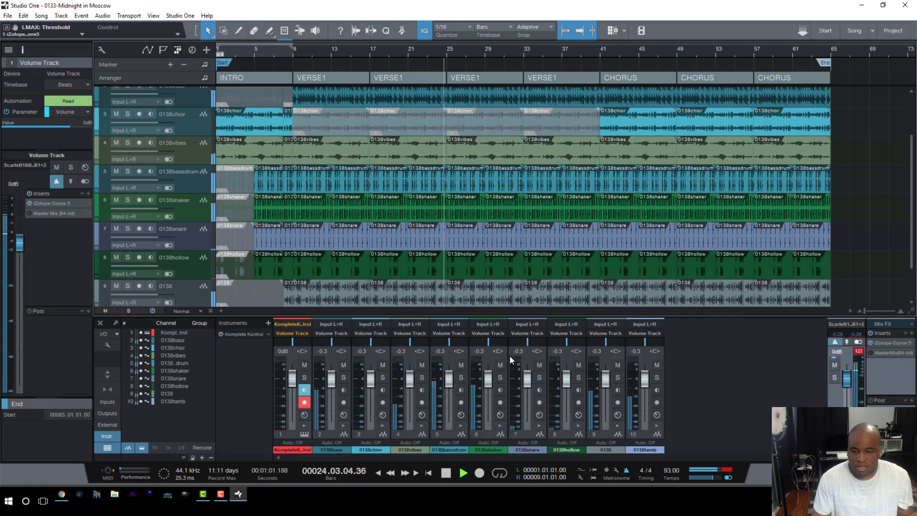
Play the first CHORUS and lower the 0138chior channel's volume to -5.0 dB.
click(615, 54)
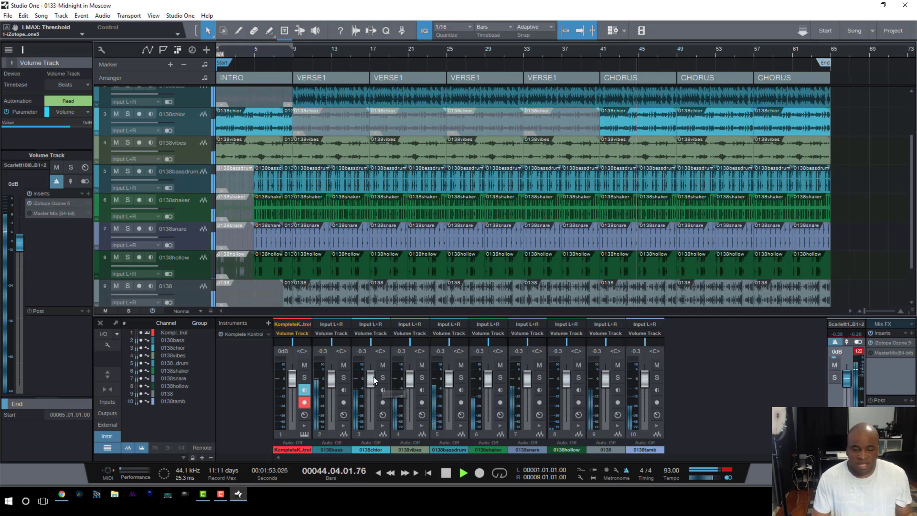
key(space)
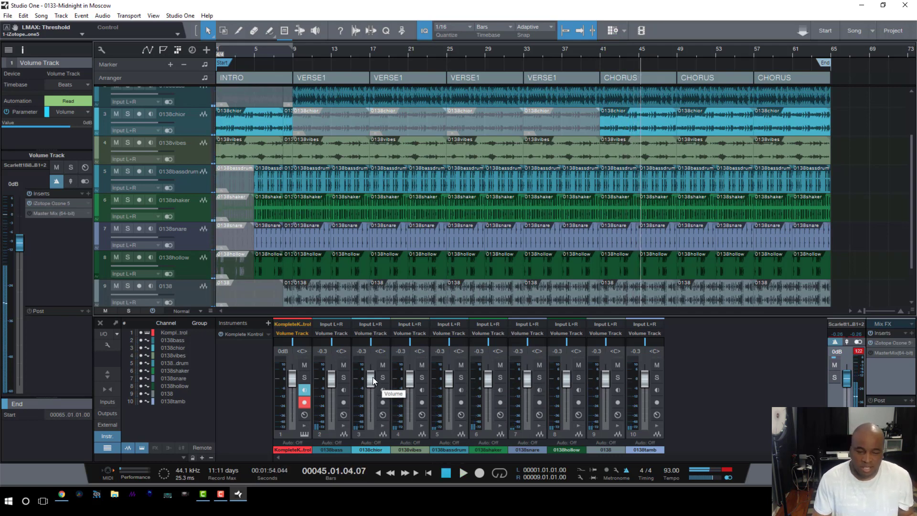
key(space)
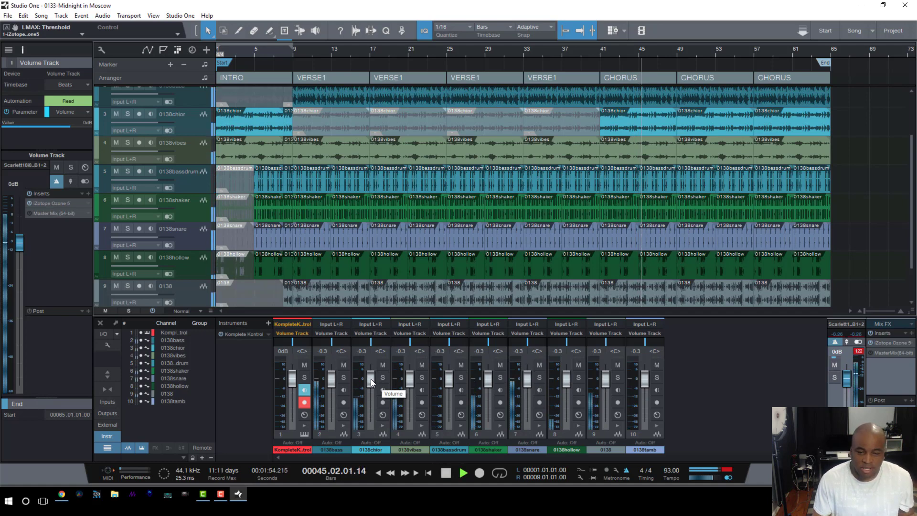
drag(371, 380, 372, 387)
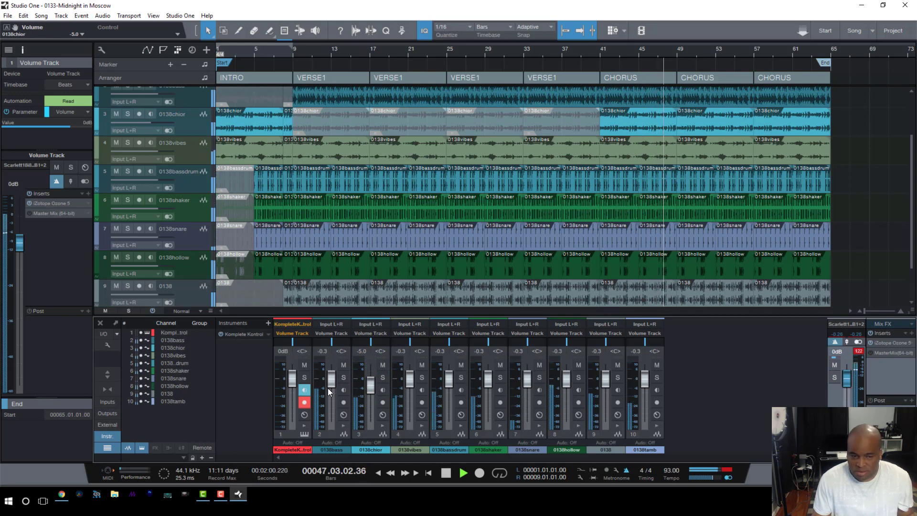
key(space)
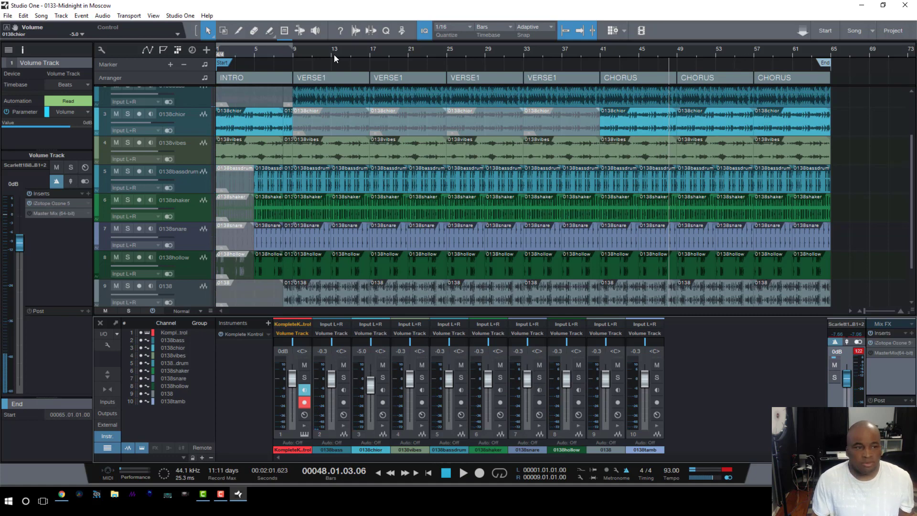
Draw a curved fade-out on the Volume Track's volume automation from bar 59 to the song's end at bar 65.
drag(911, 239, 912, 193)
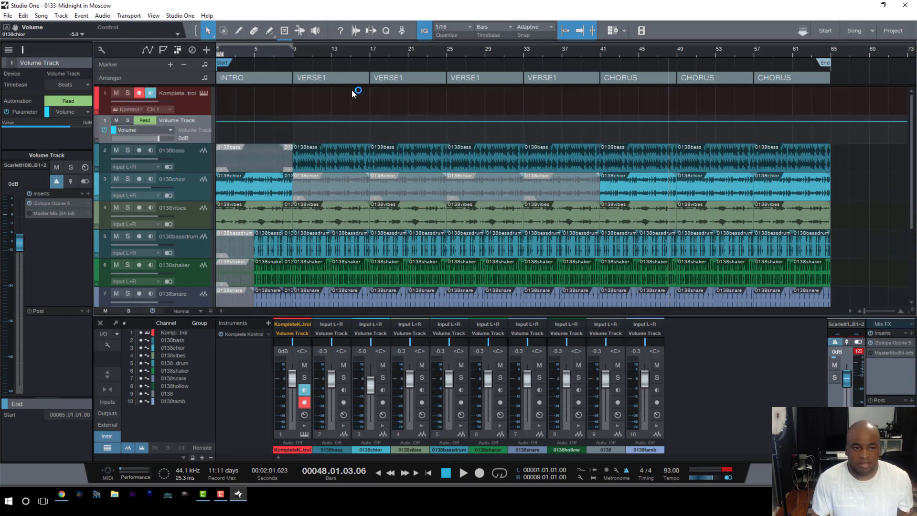
click(179, 120)
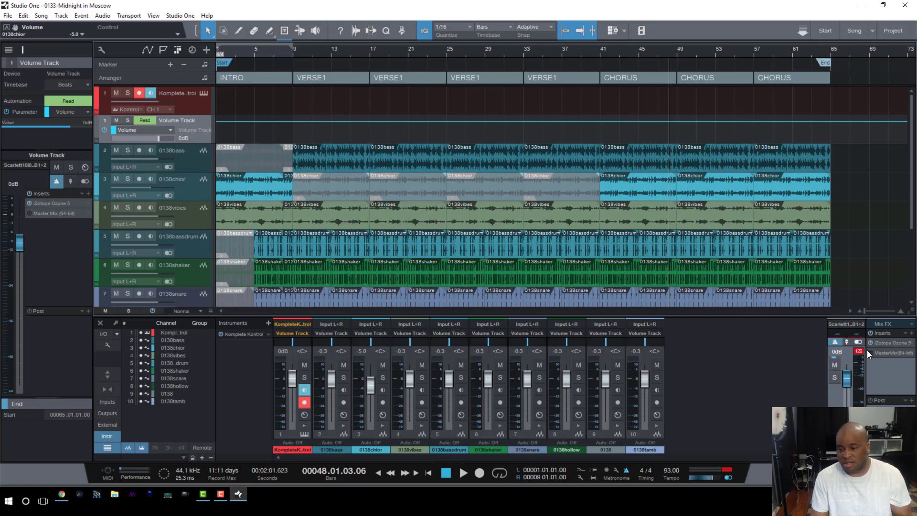
click(885, 368)
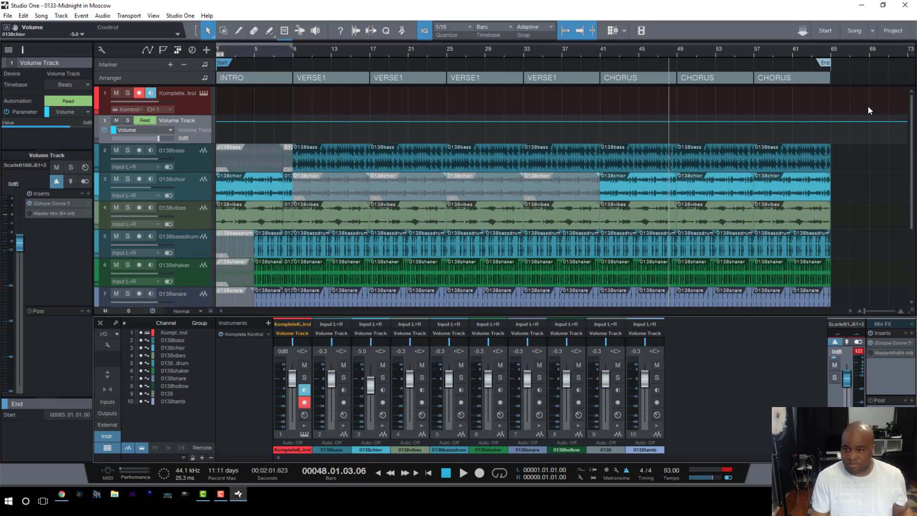
key(5)
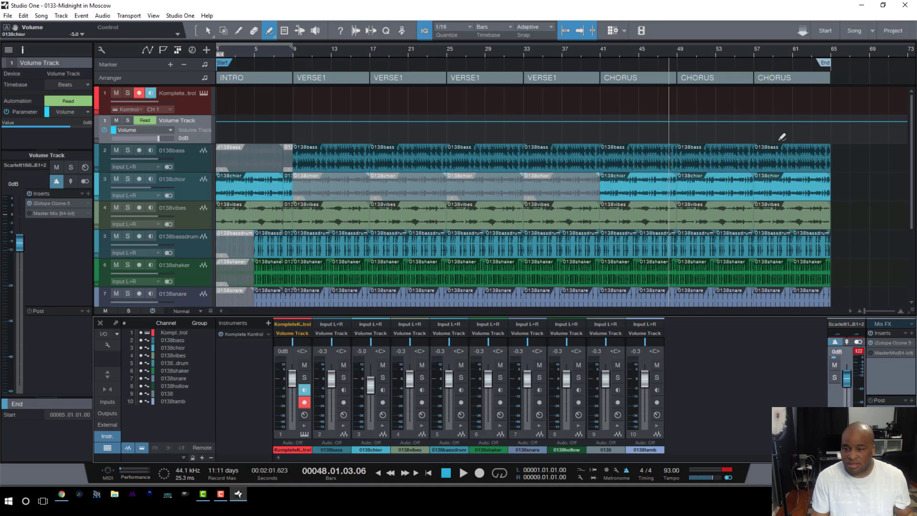
drag(833, 140, 773, 121)
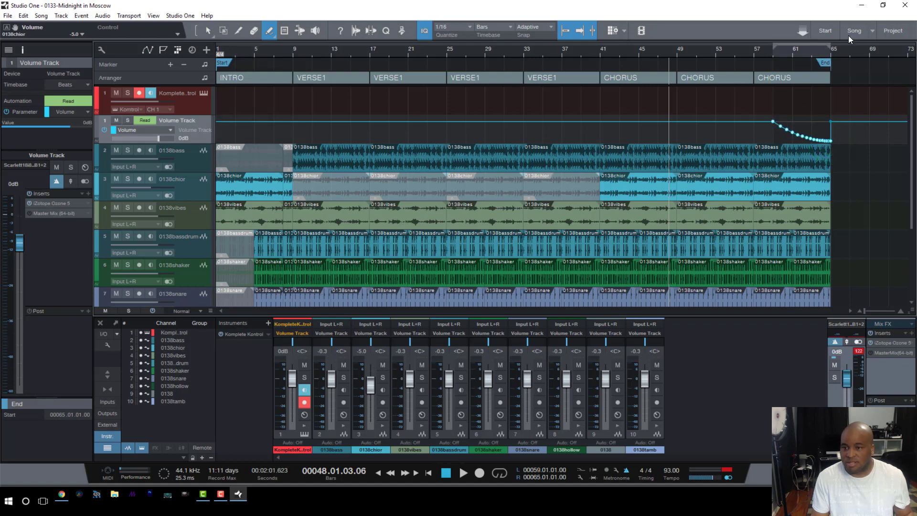
Play the last CHORUS from about bar 59 to check the volume fade-out.
click(769, 51)
key(space)
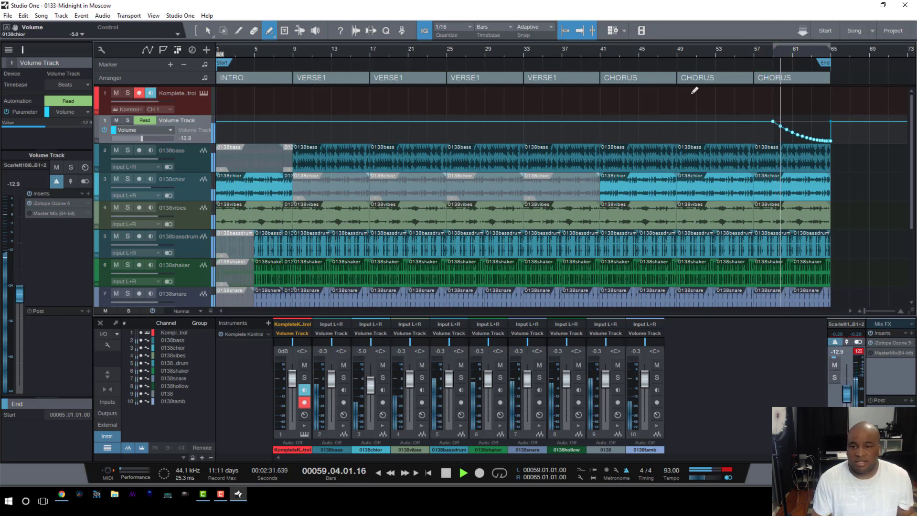
key(space)
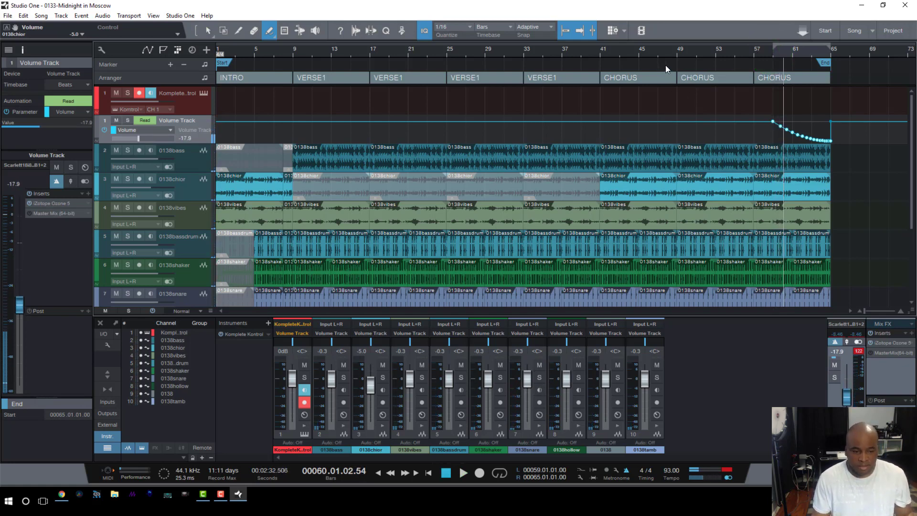
key(space)
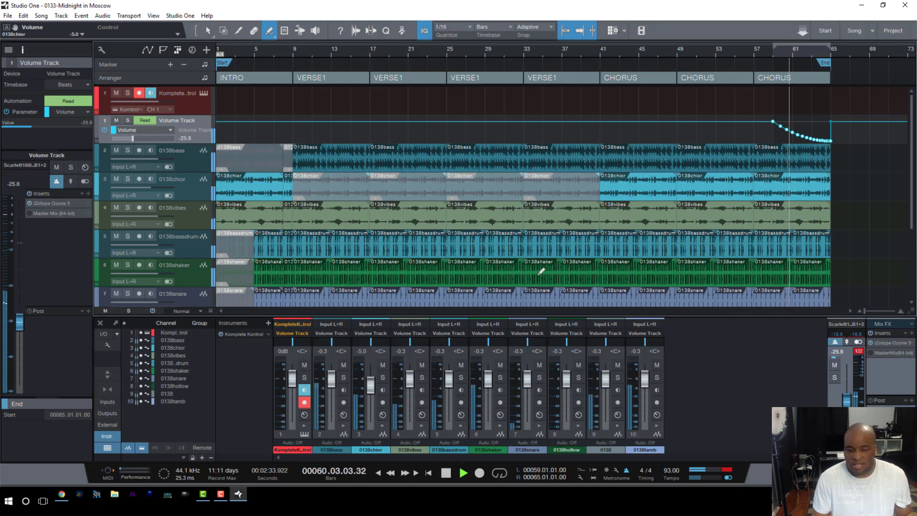
key(space)
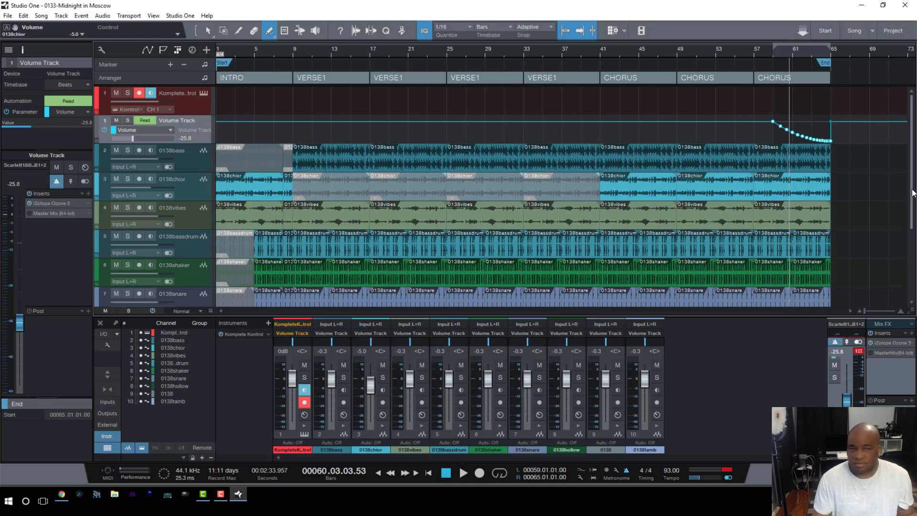
Start exporting the song's mixdown and clear the suggested file name.
click(41, 17)
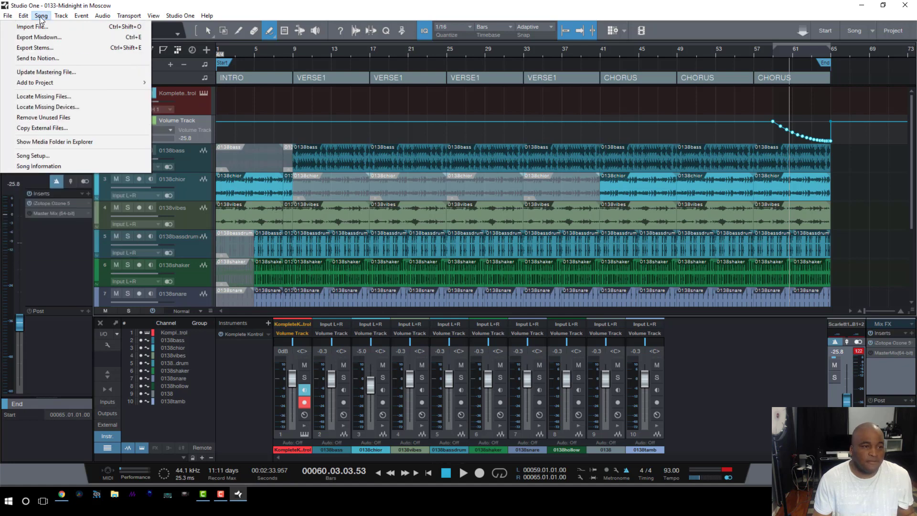
click(41, 38)
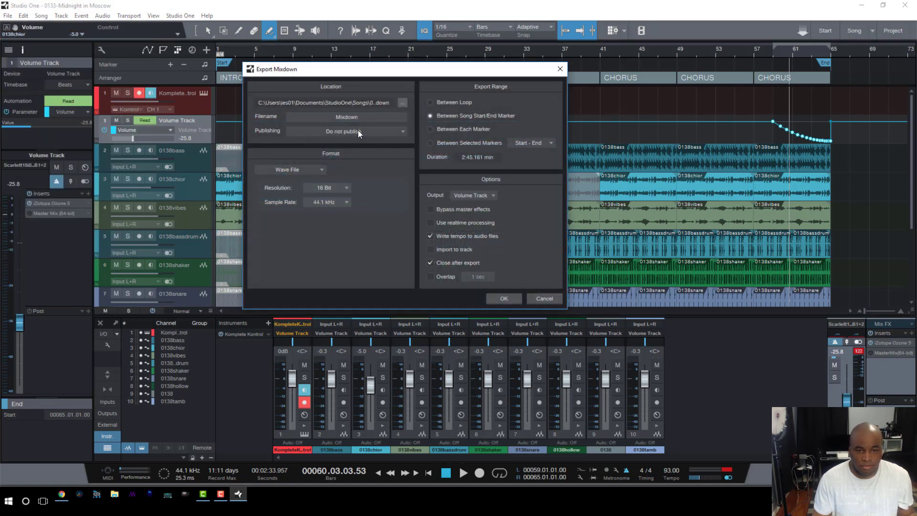
click(345, 117)
text(92.95)
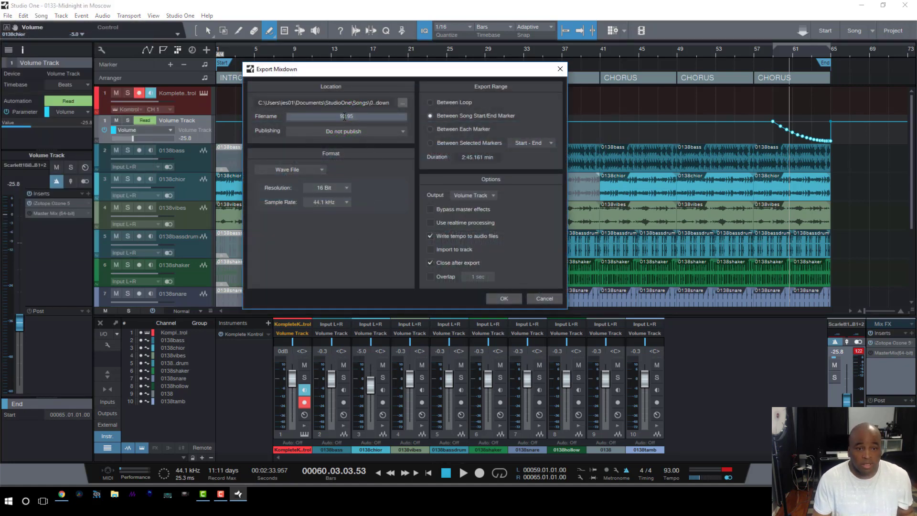
double_click(344, 116)
key(BackSpace)
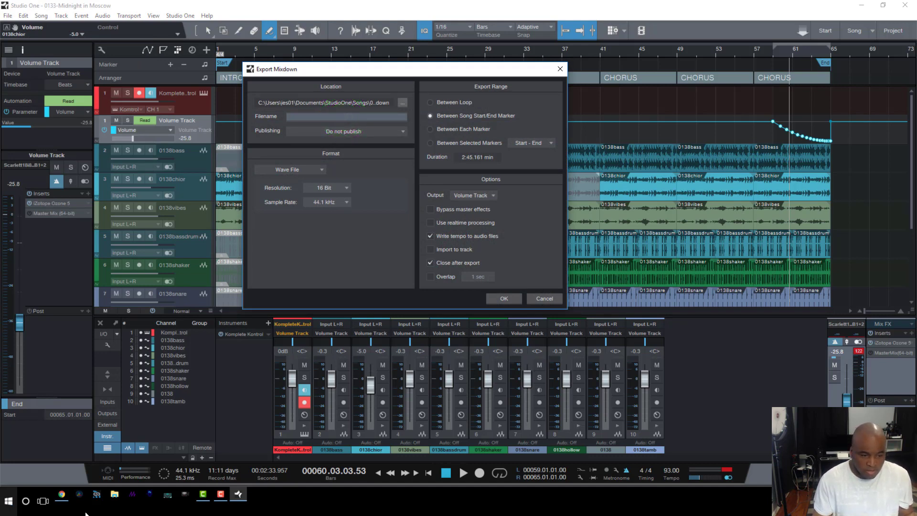
Copy the title Midnight in Moscow from the Nova4dISRCCodes spreadsheet in the browser and paste it as the mixdown's file name.
click(62, 494)
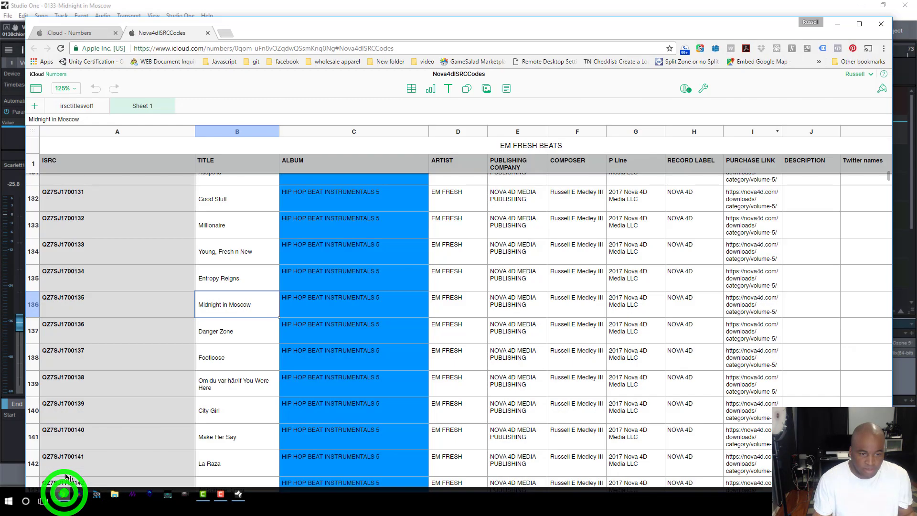
click(245, 320)
click(244, 306)
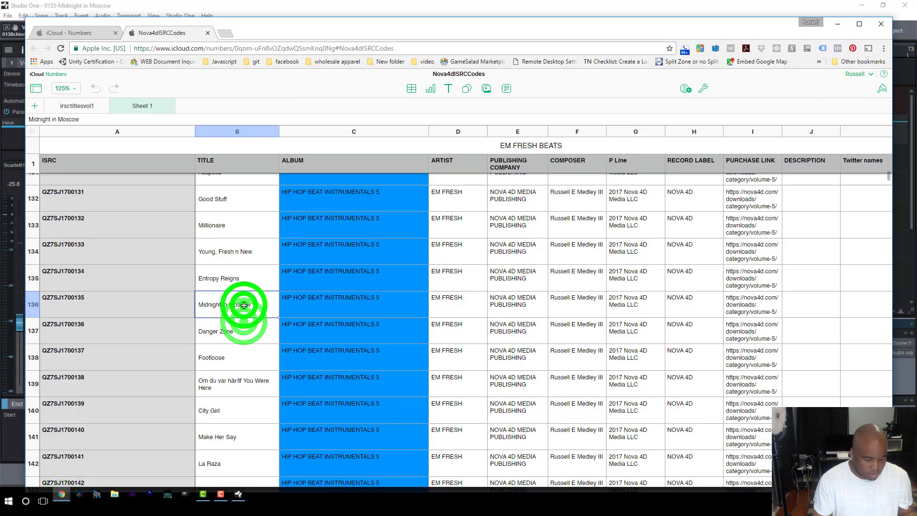
click(838, 23)
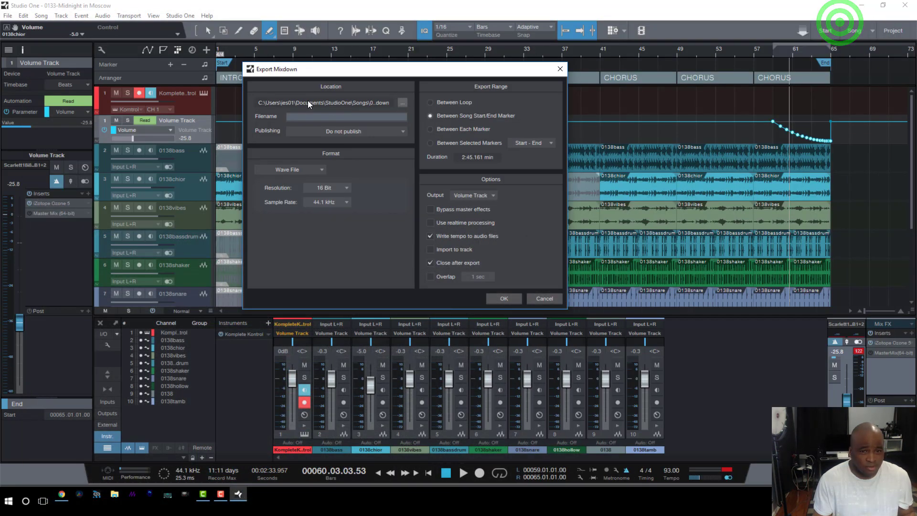
click(348, 117)
text(Midnight in Moscow)
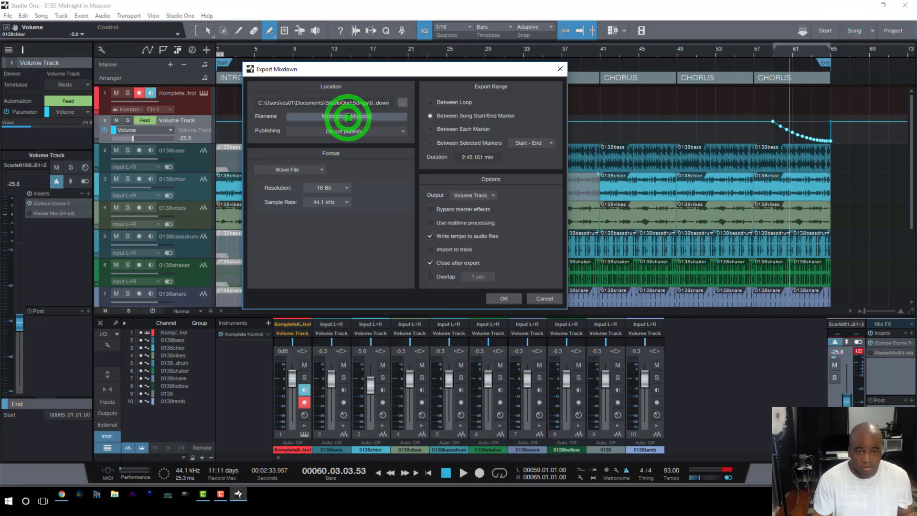
Add the track number prefix 0134- in front of Midnight in Moscow in the mixdown's file name.
click(323, 117)
text(1)
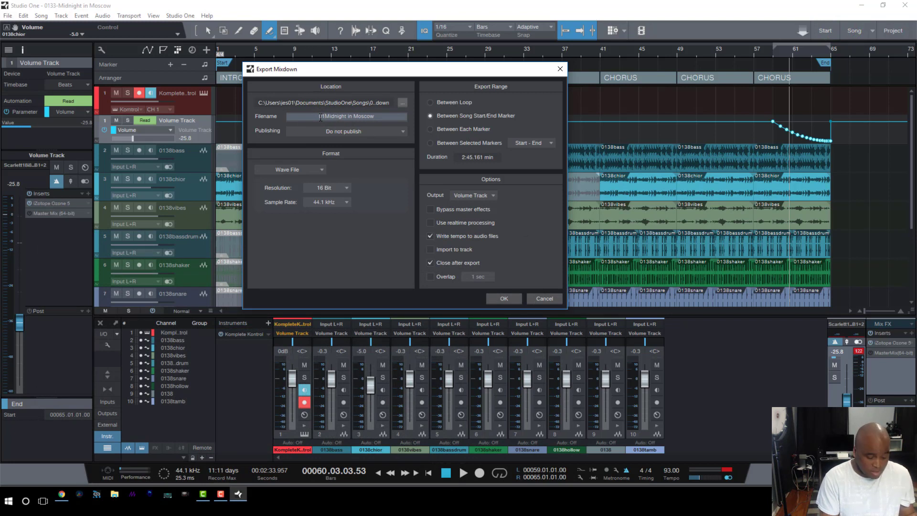
text(34)
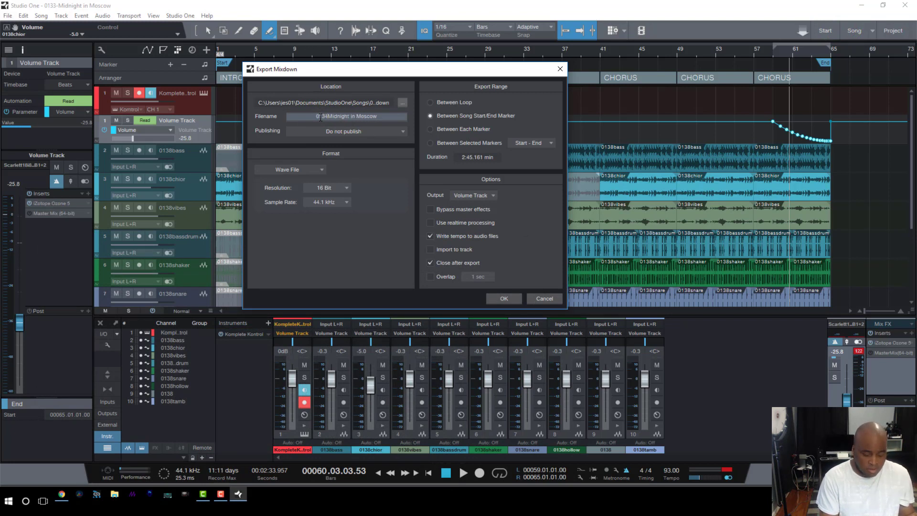
text(-)
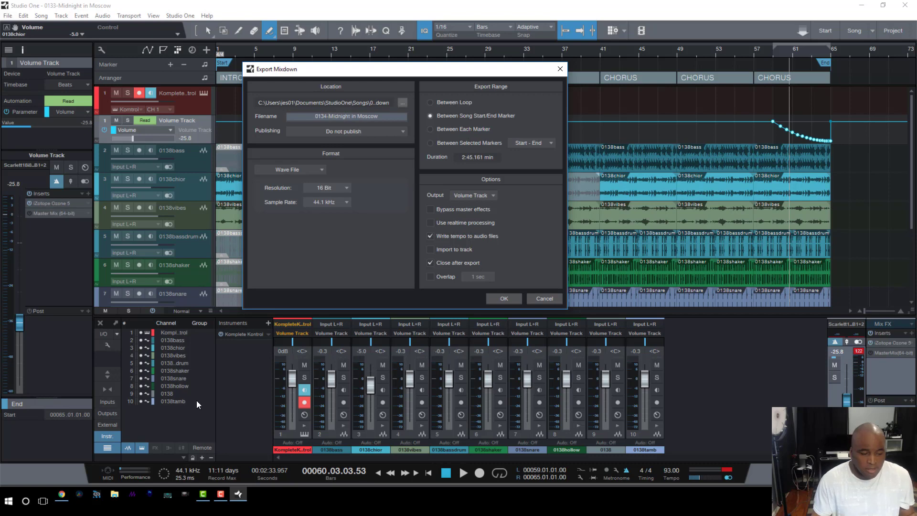
Check the track numbering in the Volume 5 folder in File Explorer and change the mixdown's file name to 0135-Midnight in Moscow.
click(114, 495)
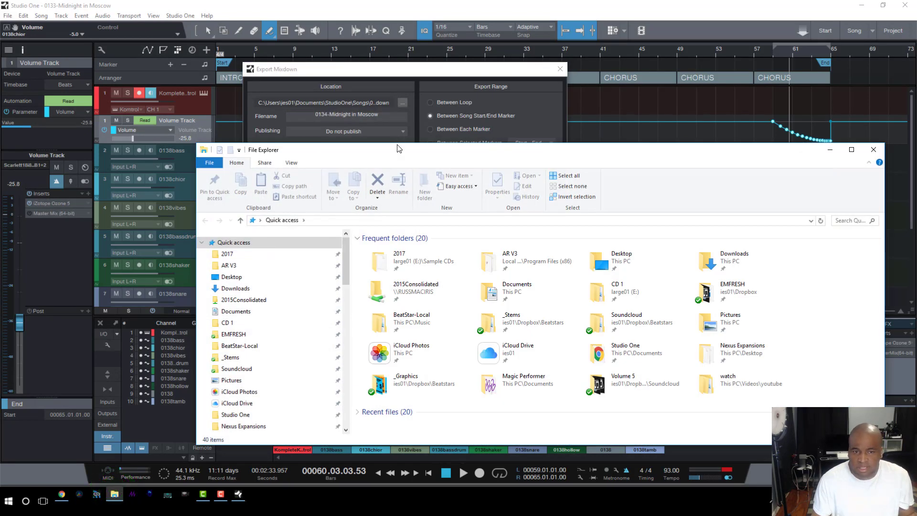
drag(398, 148, 304, 65)
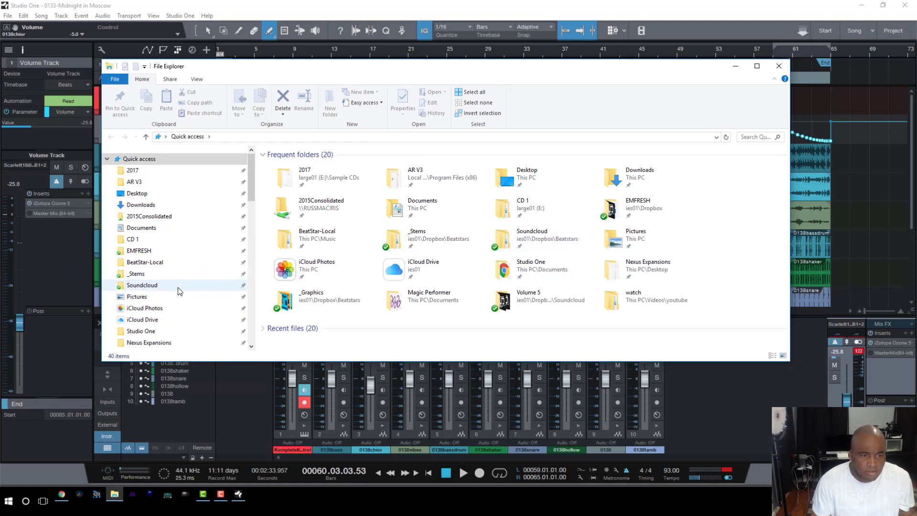
drag(249, 193, 244, 229)
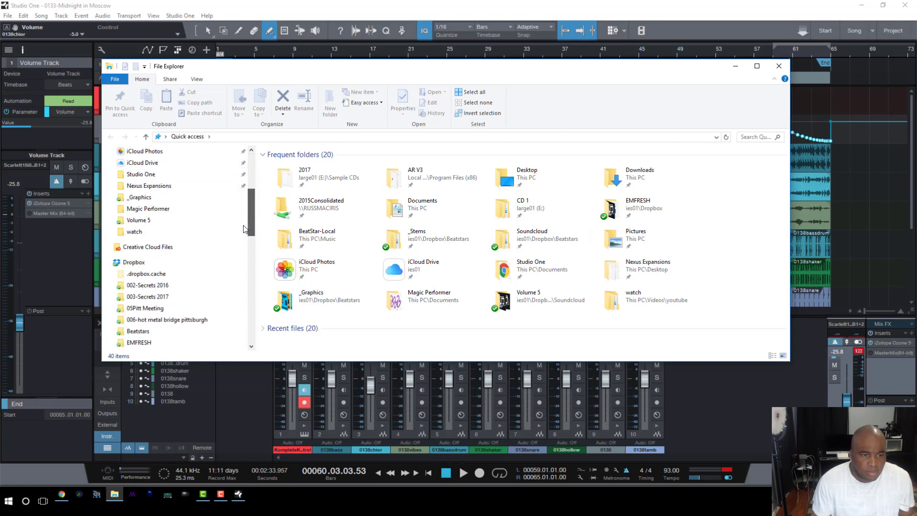
click(139, 219)
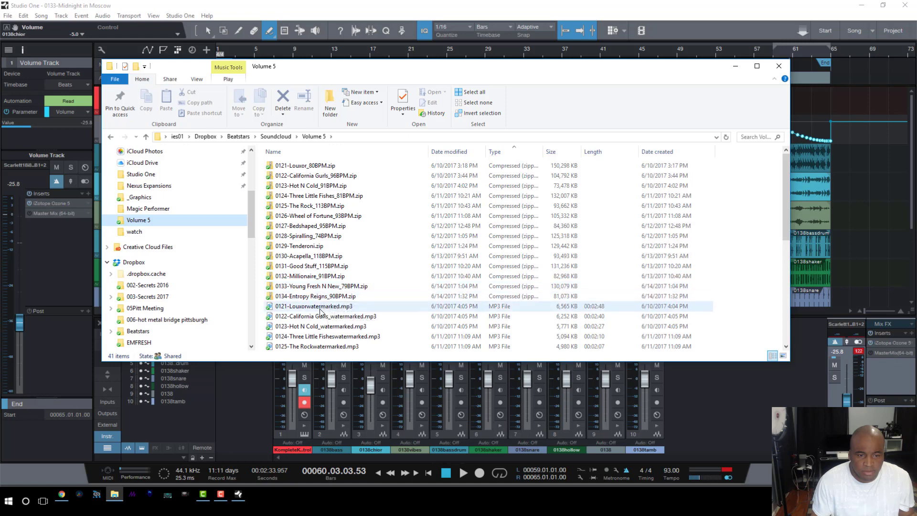
click(736, 67)
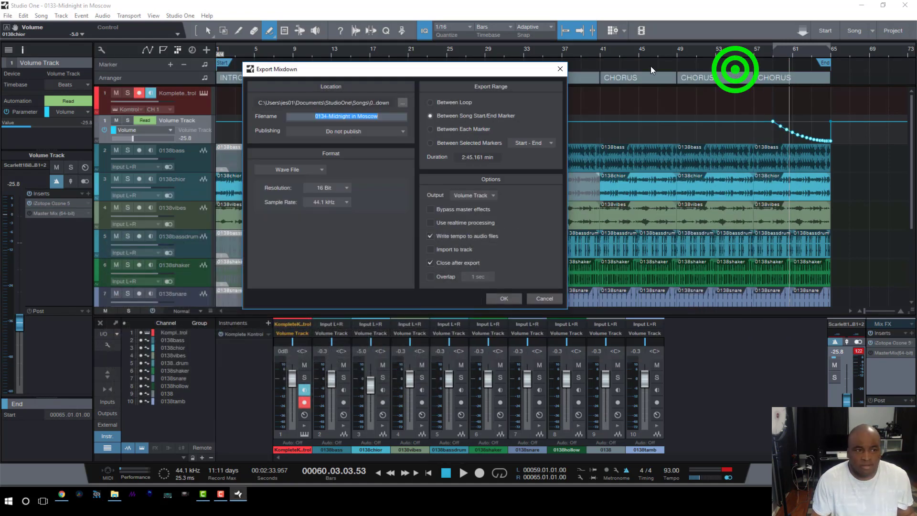
click(326, 117)
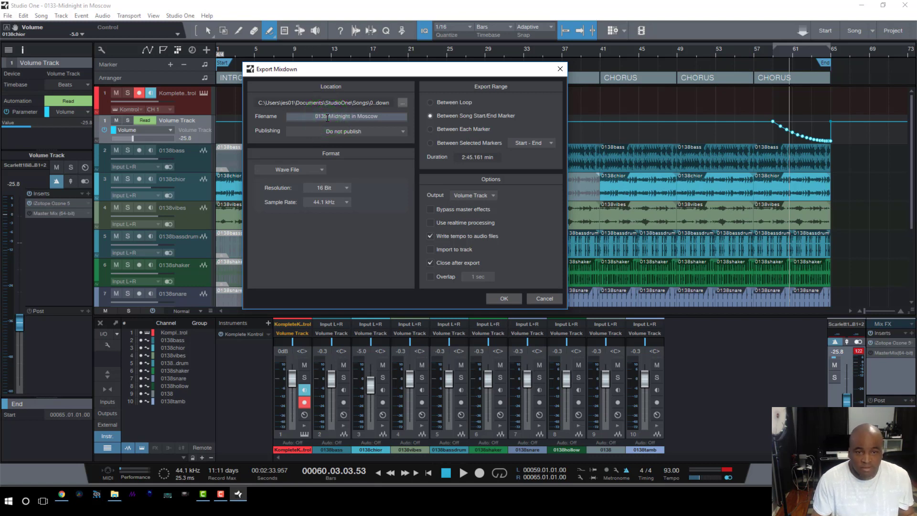
drag(380, 117, 287, 115)
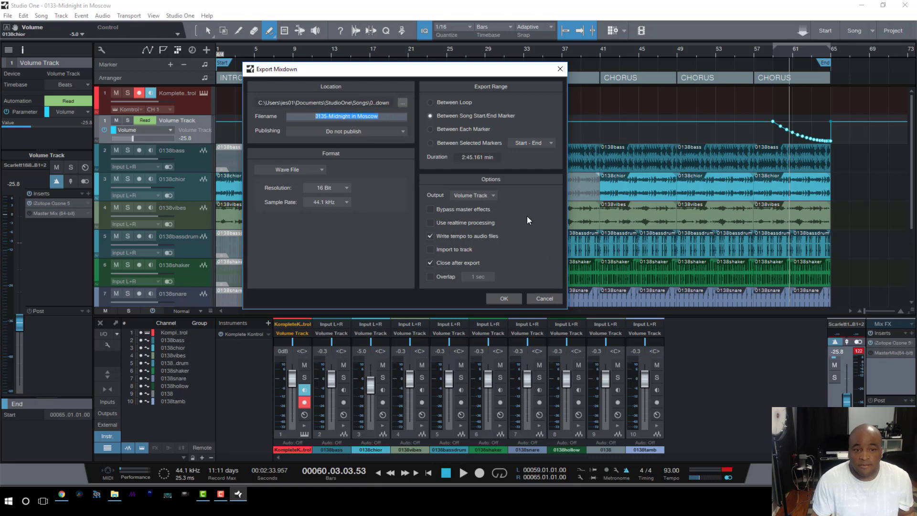
Export the mixdown and move the exported WAV file from the Mixdown folder to the Volume 5 folder in File Explorer.
click(509, 297)
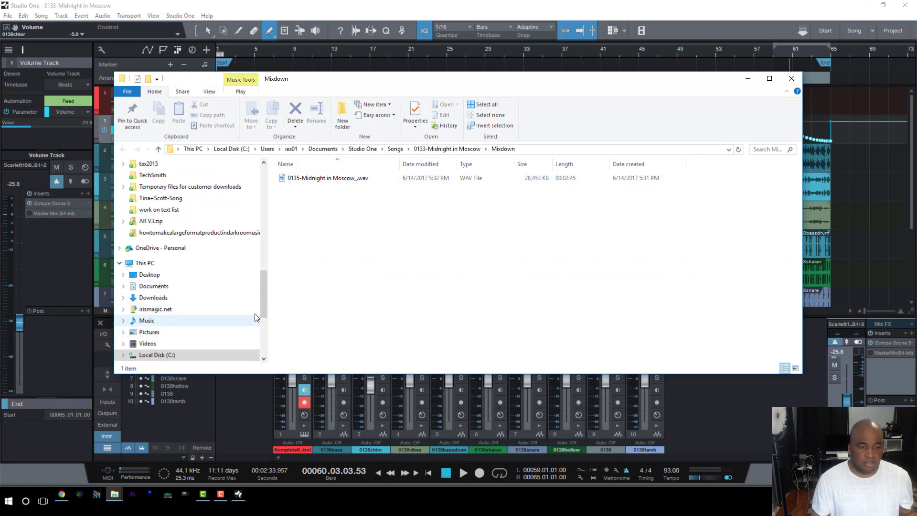
drag(262, 303, 283, 248)
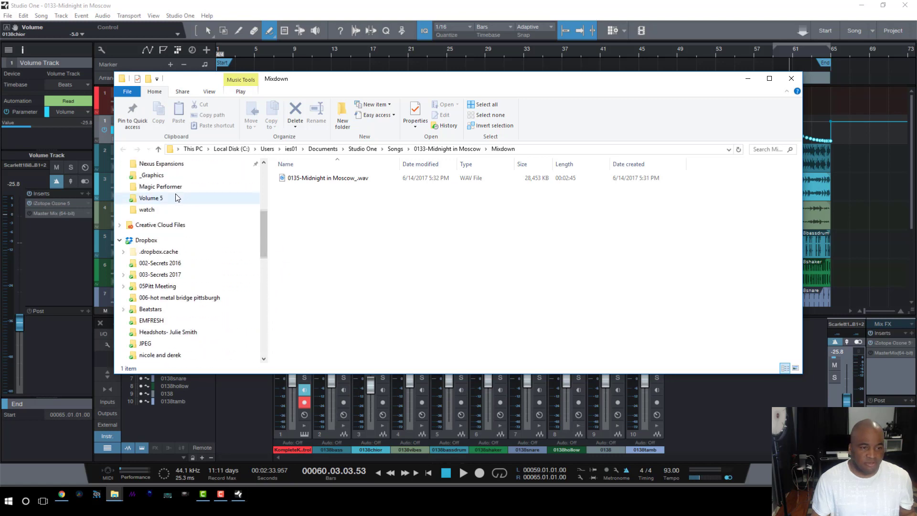
drag(336, 178, 155, 201)
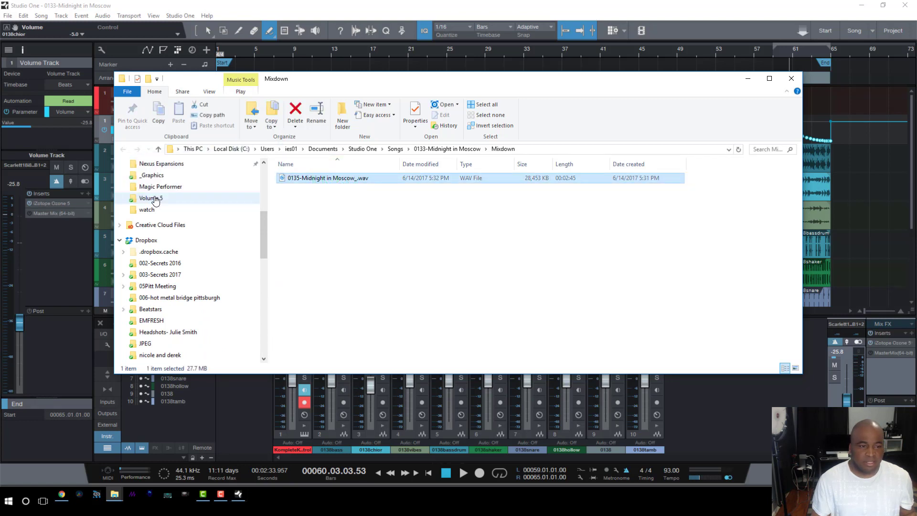
click(388, 216)
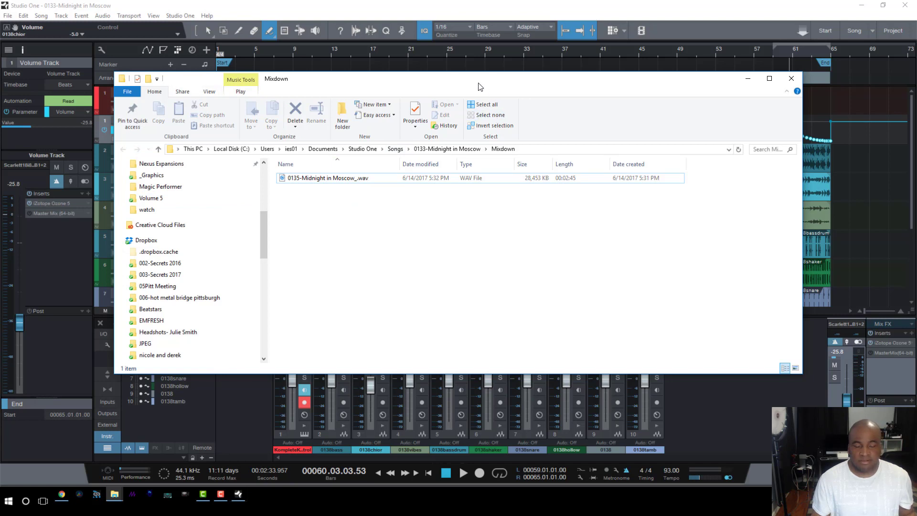
mouse_move(477, 82)
mouse_down()
mouse_move(495, 84)
mouse_move(483, 83)
mouse_up()
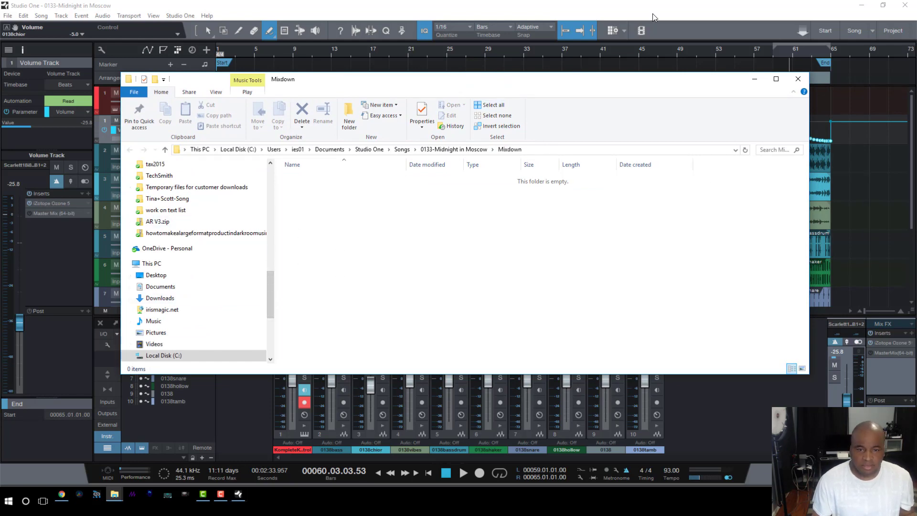
Switch back to Studio One, start exporting the song's stems, and exclude the Komplete Kontrol channel from the sources.
click(682, 24)
click(45, 16)
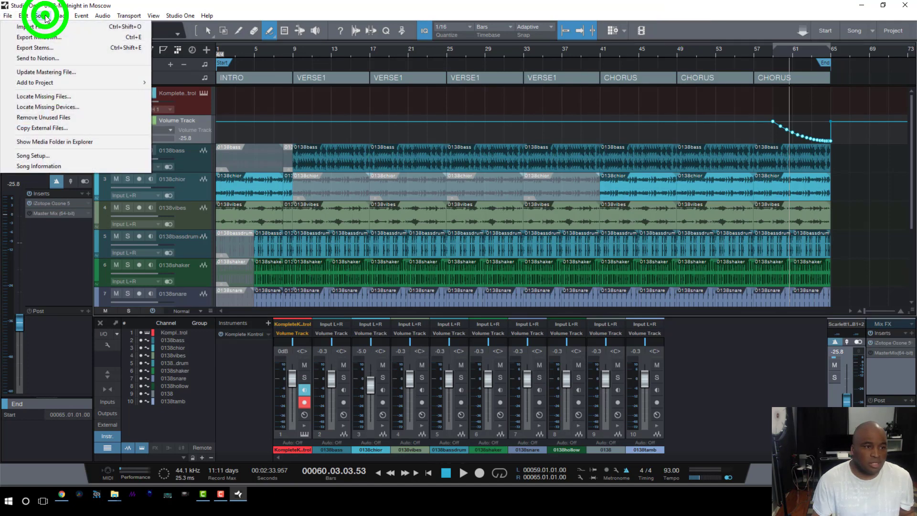
click(38, 47)
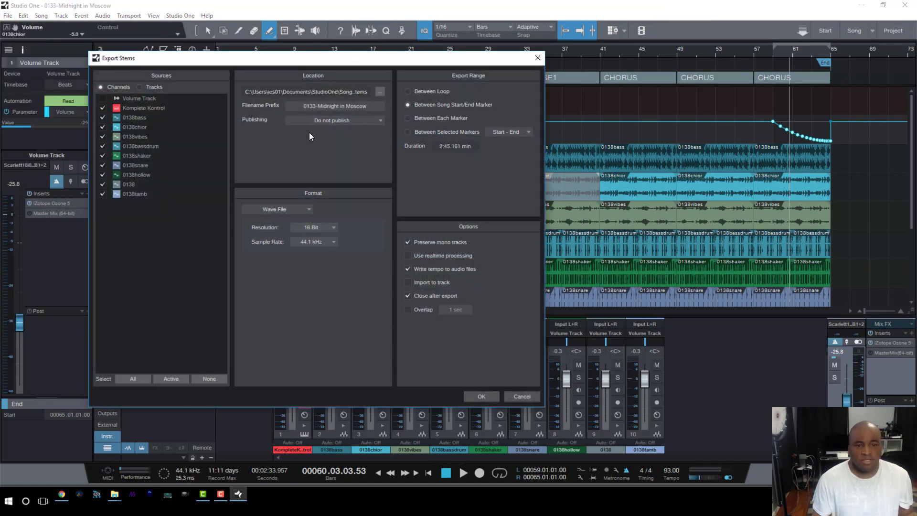
click(103, 108)
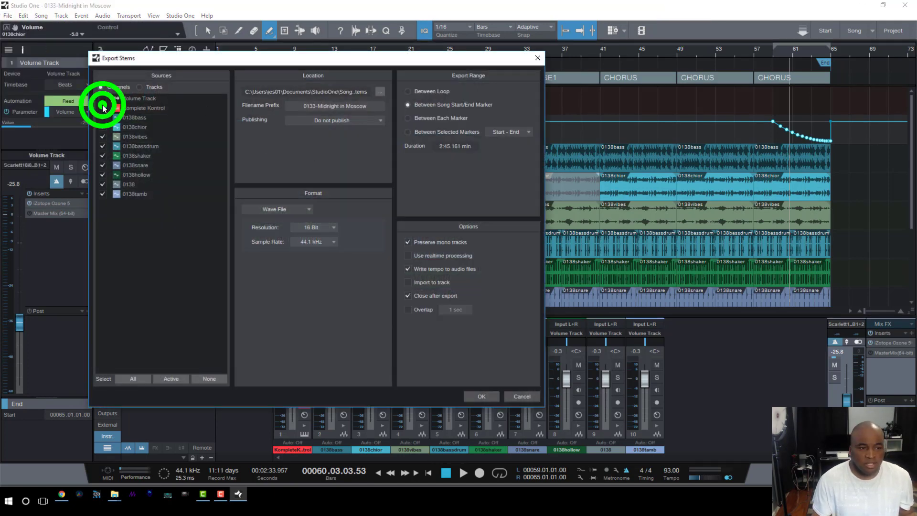
Add _93BPM to the end of the stems' filename prefix 0133-Midnight in Moscow and export the stems.
click(378, 106)
click(377, 106)
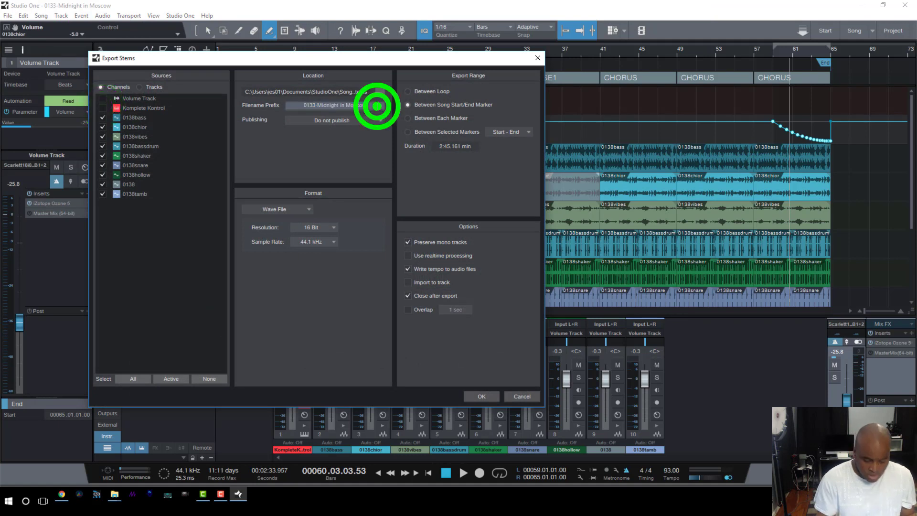
text(_)
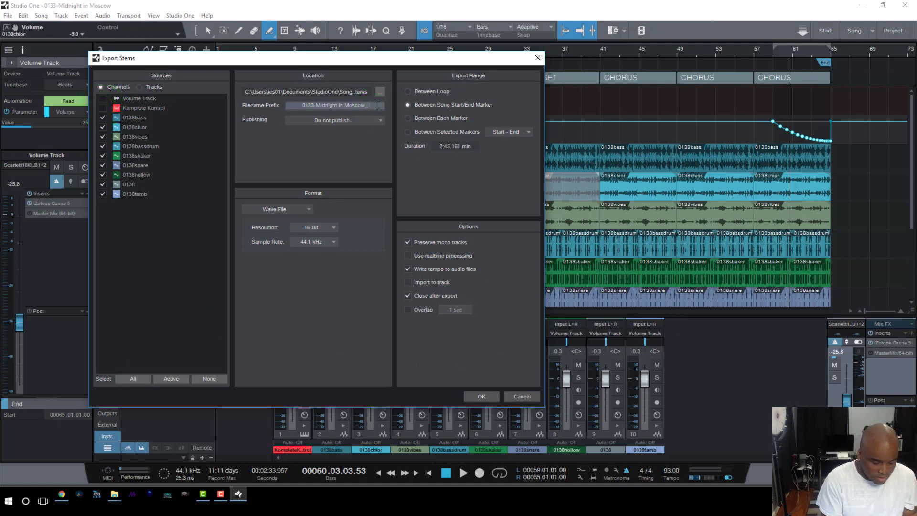
text(93BPM)
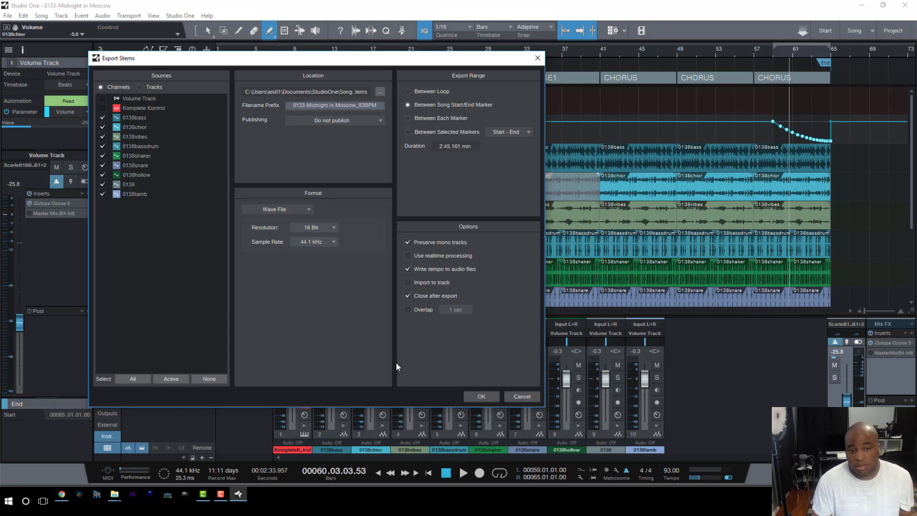
click(482, 397)
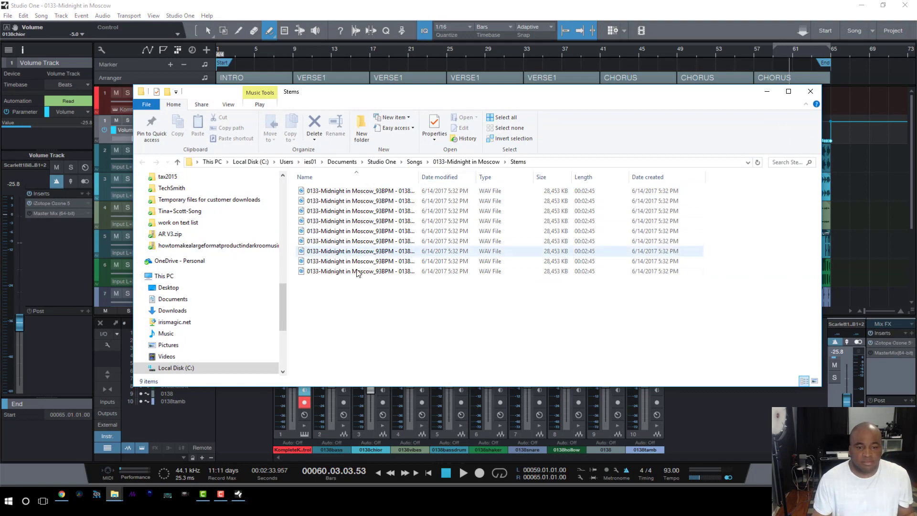
Select all exported stem WAV files in the Stems folder and bring up the 7-Zip archiving options for them.
drag(337, 298, 388, 193)
right_click(389, 193)
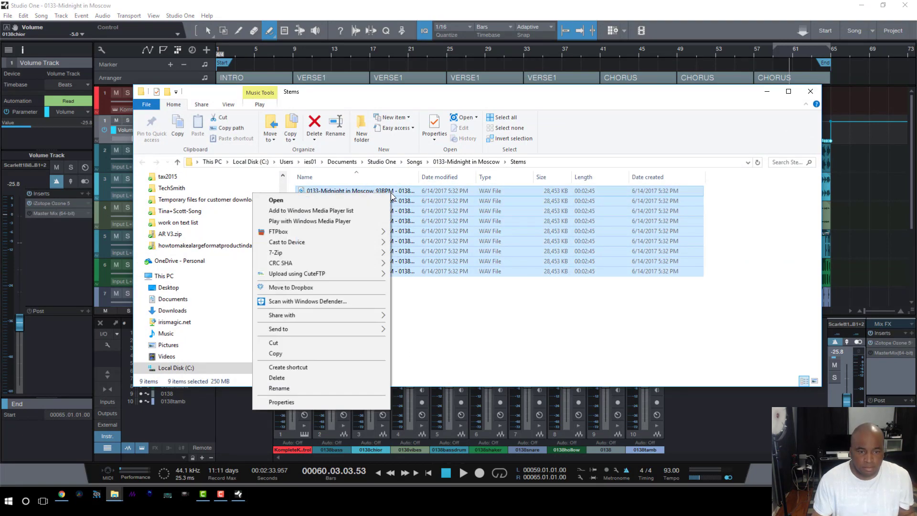
click(327, 252)
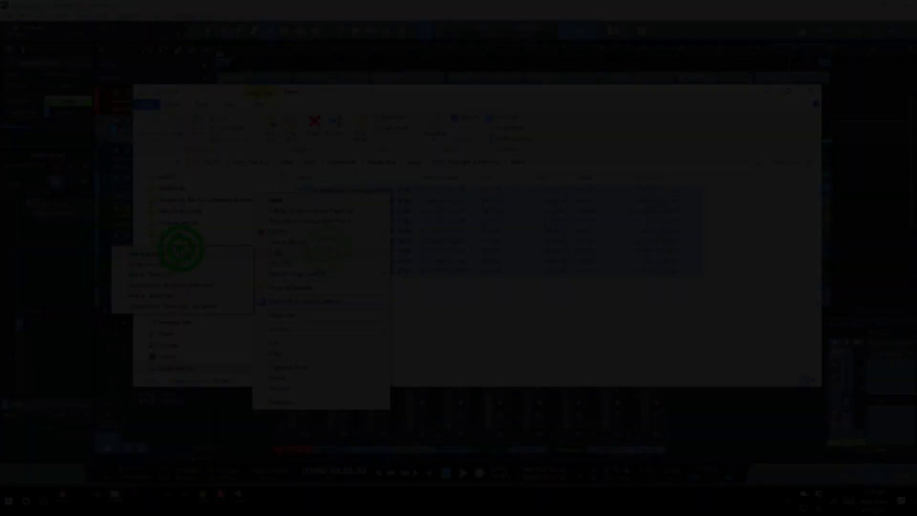